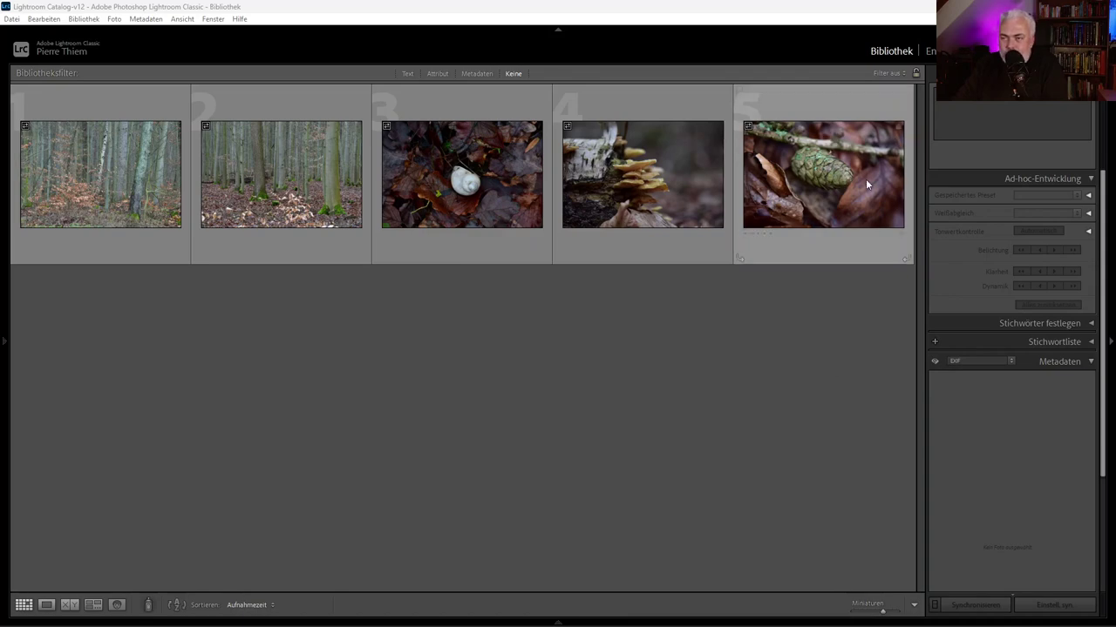
Open the fifth thumbnail, the pinecone photo, in Loupe view and switch to the Develop module
click(830, 165)
double_click(831, 165)
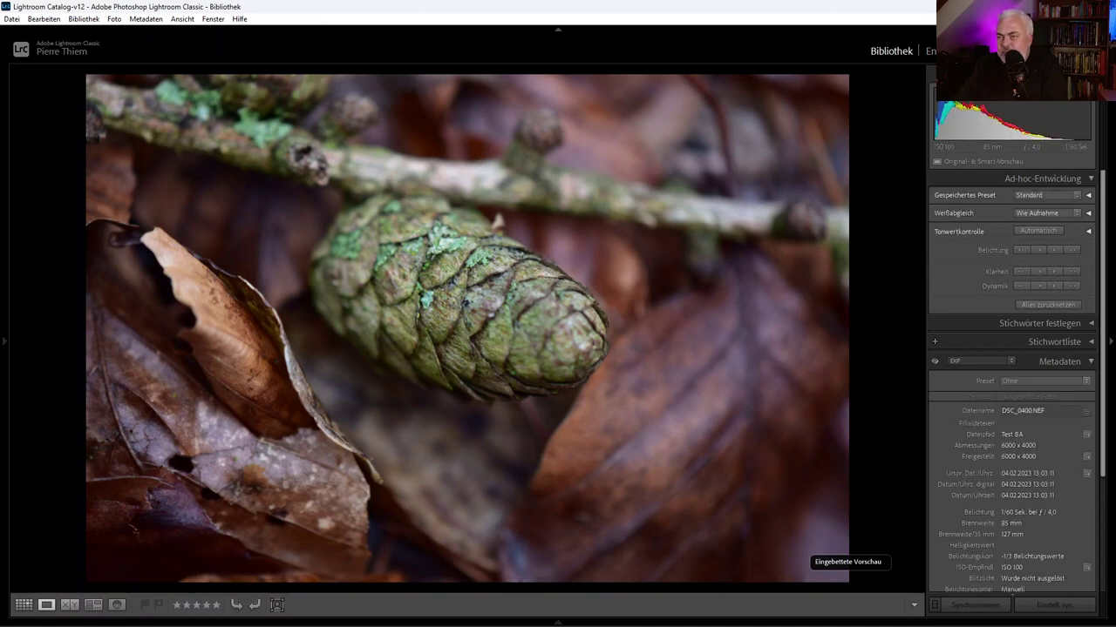
key(d)
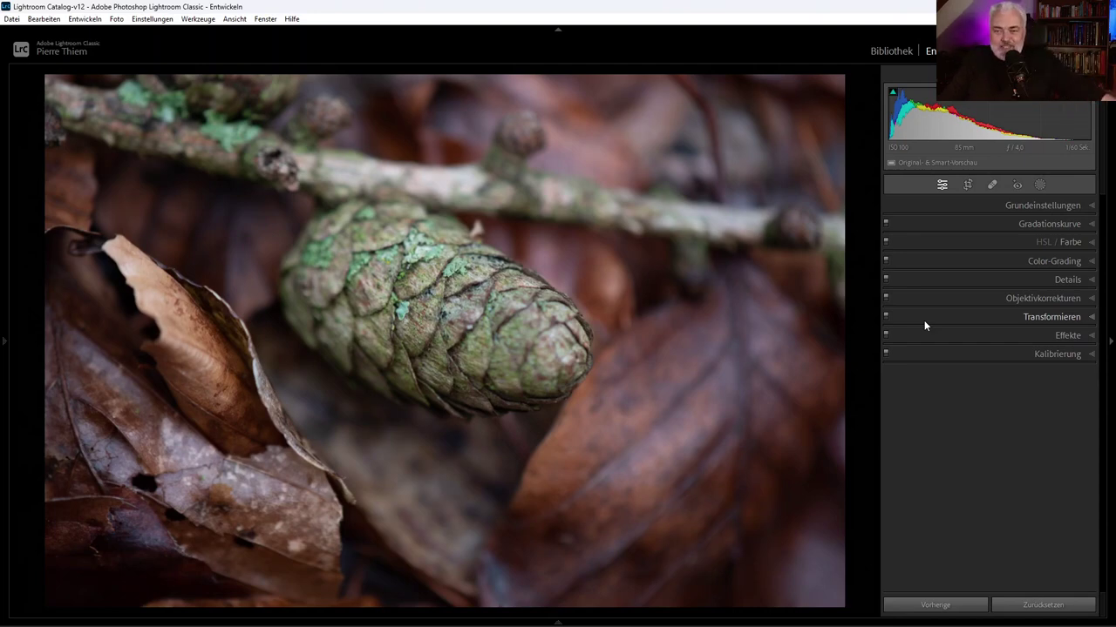
Expand the Grundeinstellungen panel and try the Lichter slider on the pinecone photo
click(1081, 208)
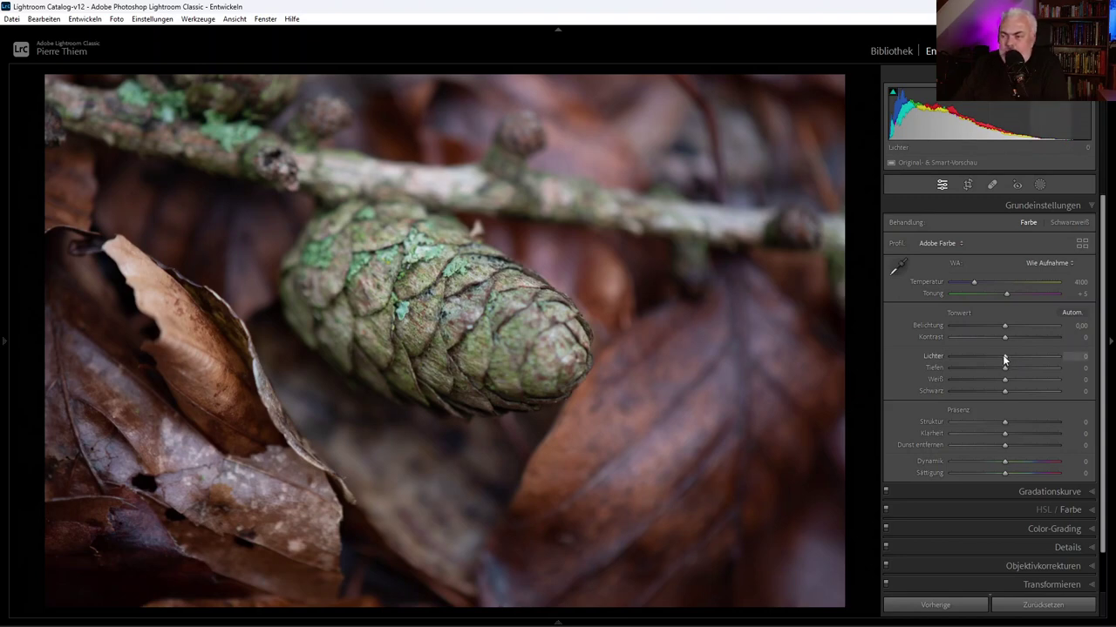
mouse_move(1003, 356)
mouse_down()
mouse_move(959, 356)
mouse_move(1002, 357)
mouse_up()
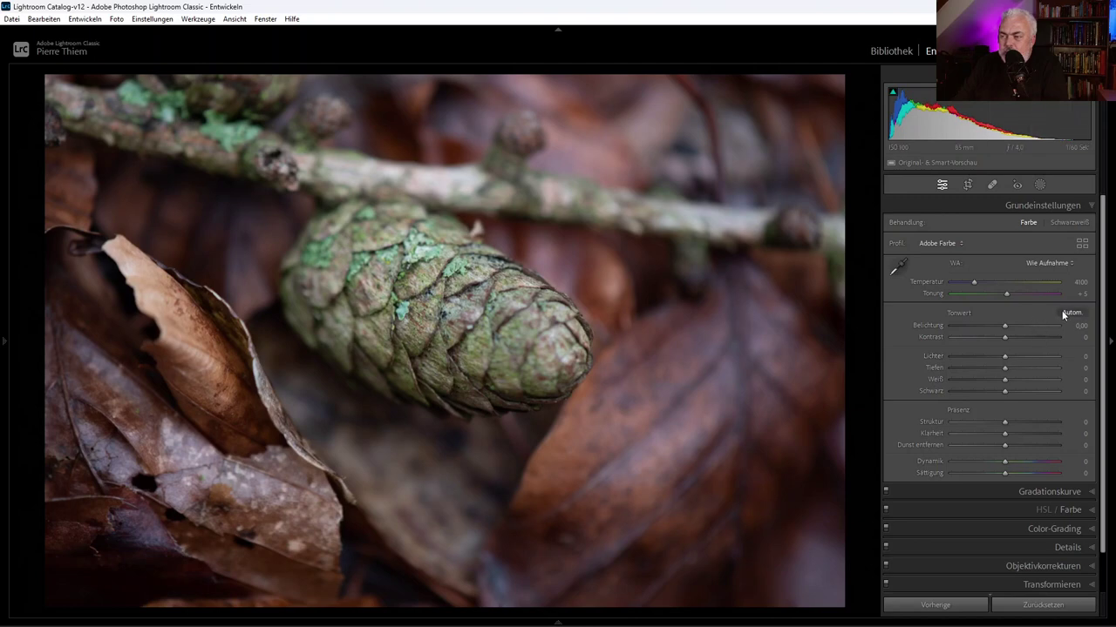
Apply Autom. tone correction, then reset Belichtung and set it to +0.16
click(1018, 311)
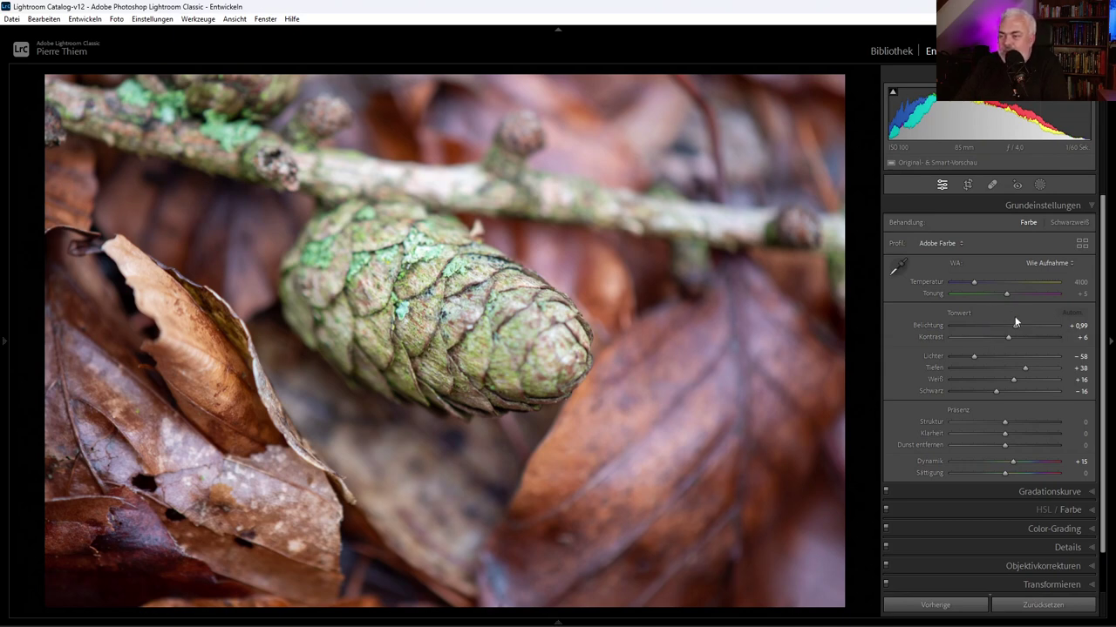
drag(1013, 326, 1008, 325)
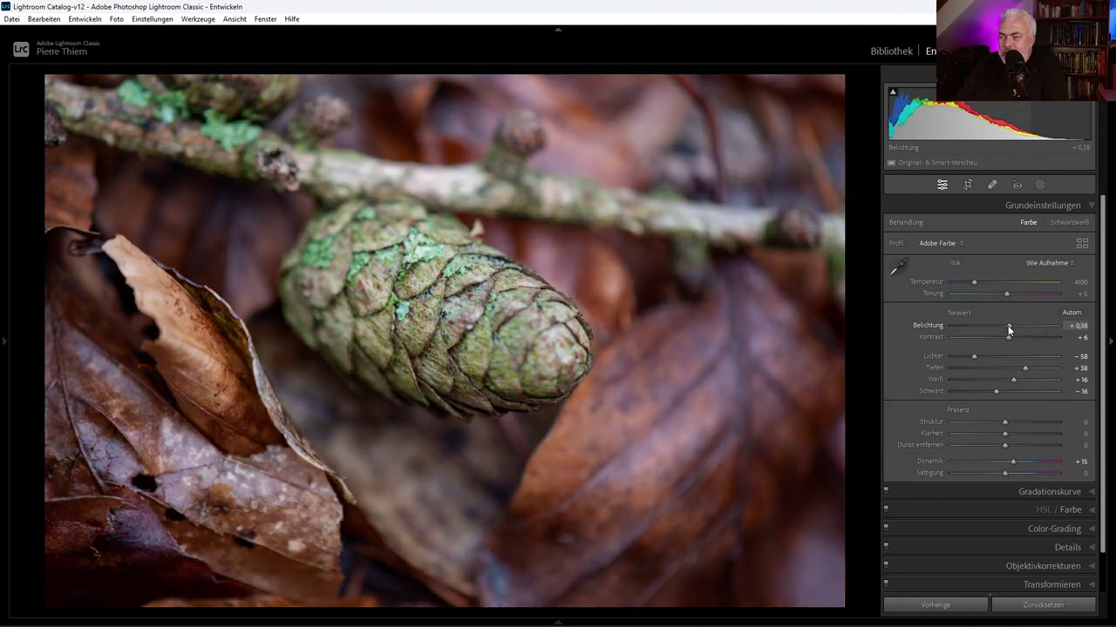
double_click(1007, 325)
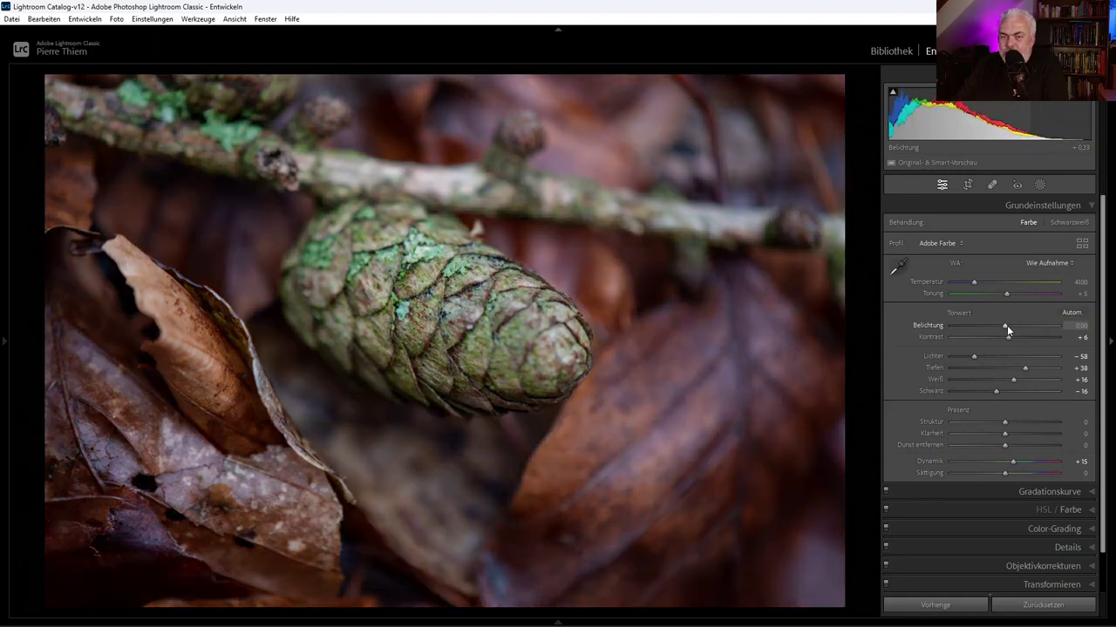
drag(1005, 324, 1007, 324)
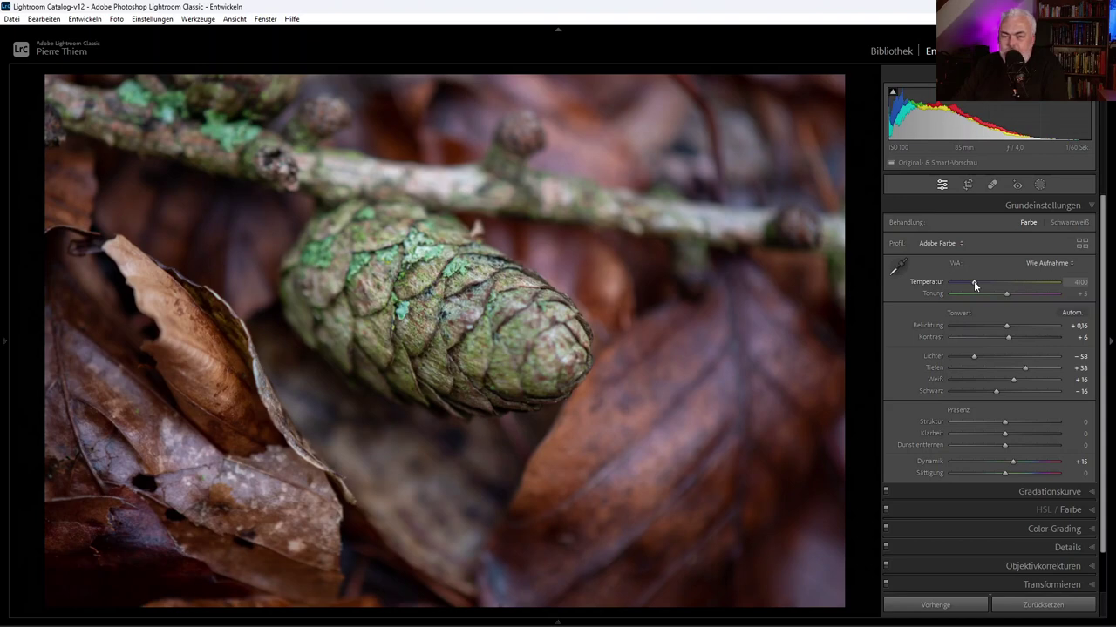
Adjust the white balance Temperatur, settling it at 4174
drag(974, 281, 969, 281)
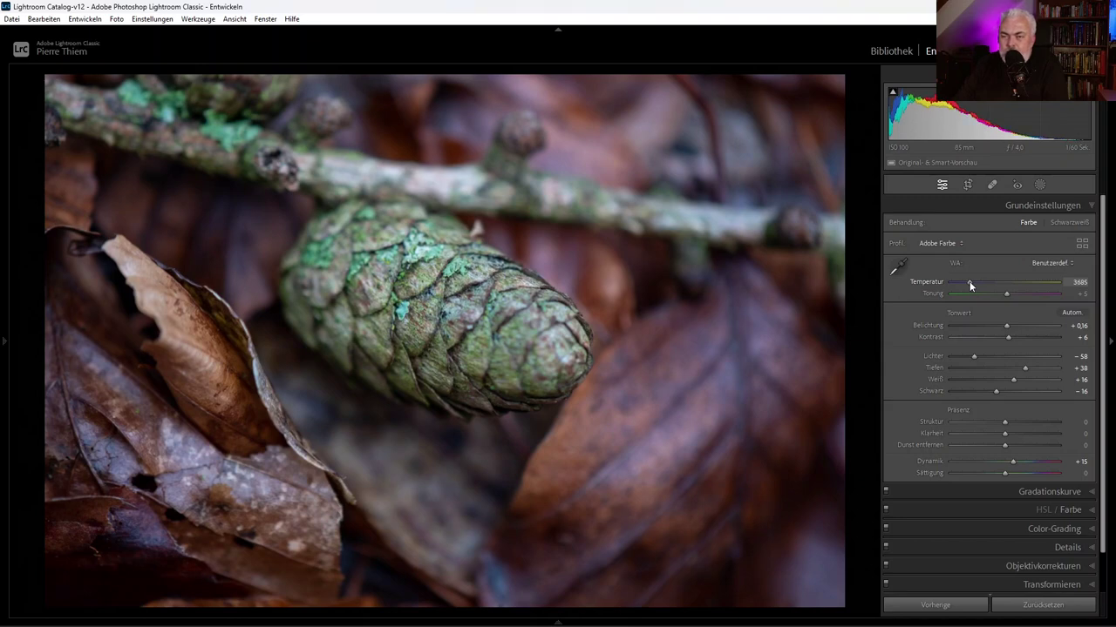
drag(969, 281, 974, 282)
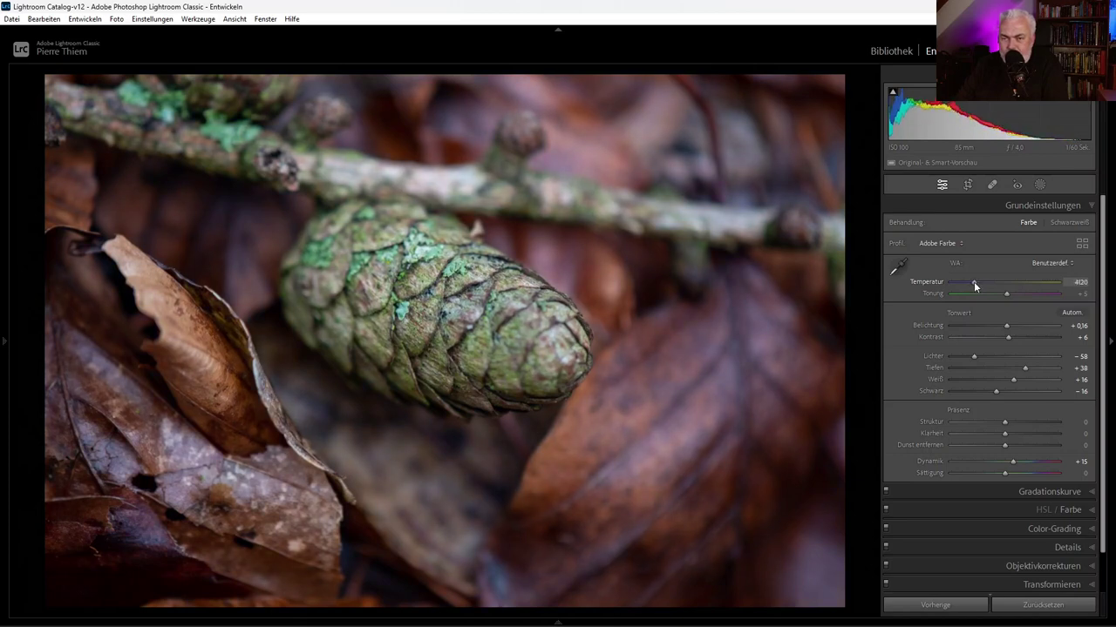
drag(974, 282, 974, 281)
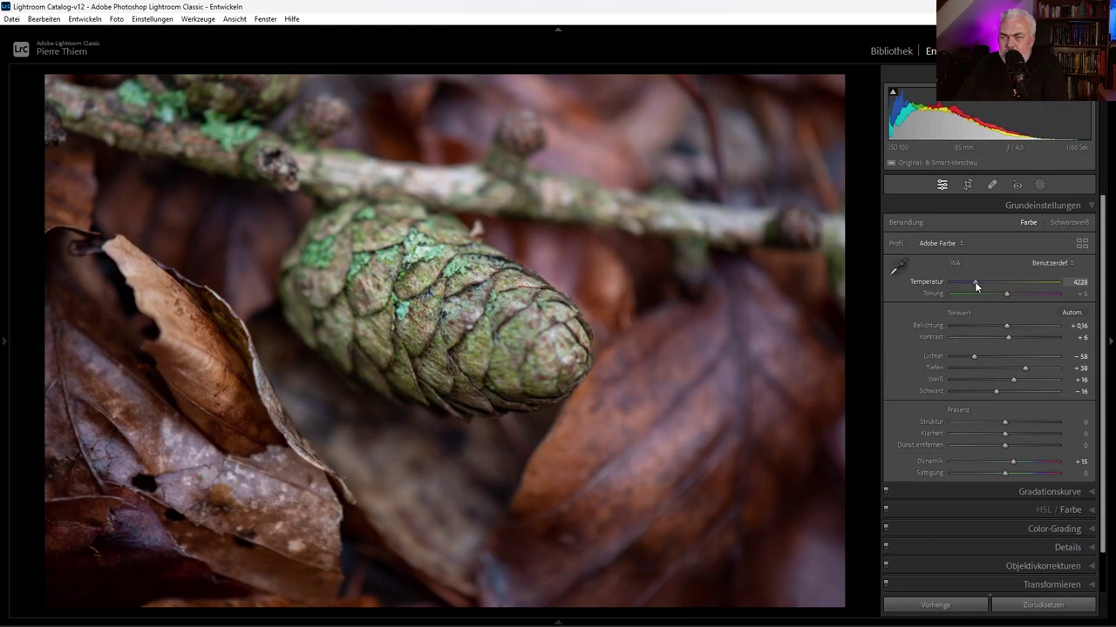
drag(974, 281, 974, 281)
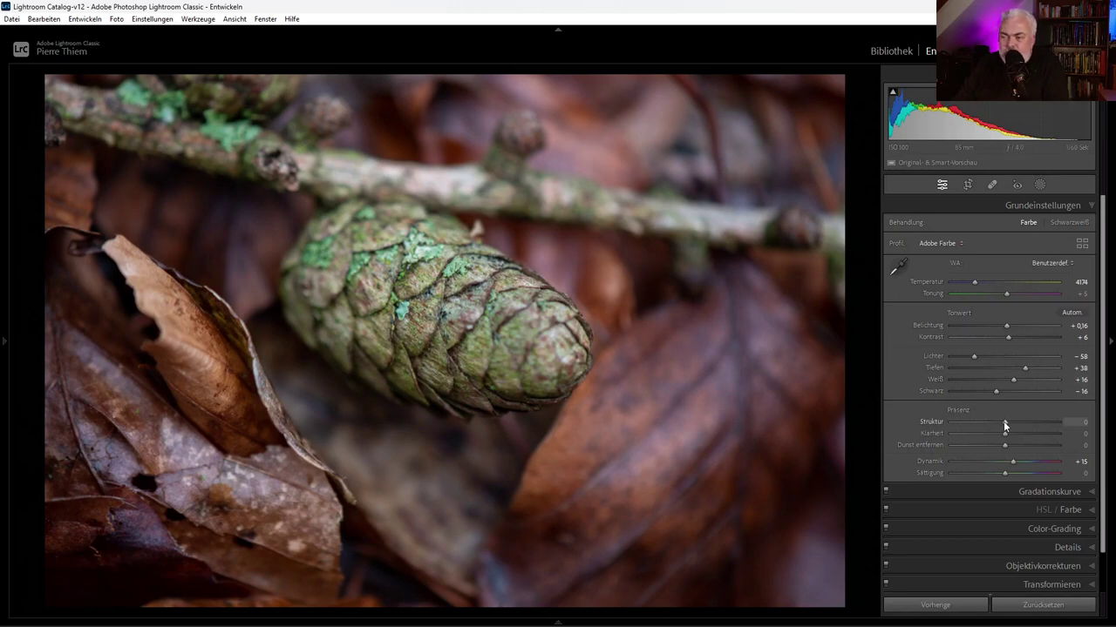
Set Struktur to +13 and Klarheit to +14, leaving Dunst entfernen near zero
drag(1007, 424, 1011, 425)
drag(1006, 432, 1011, 430)
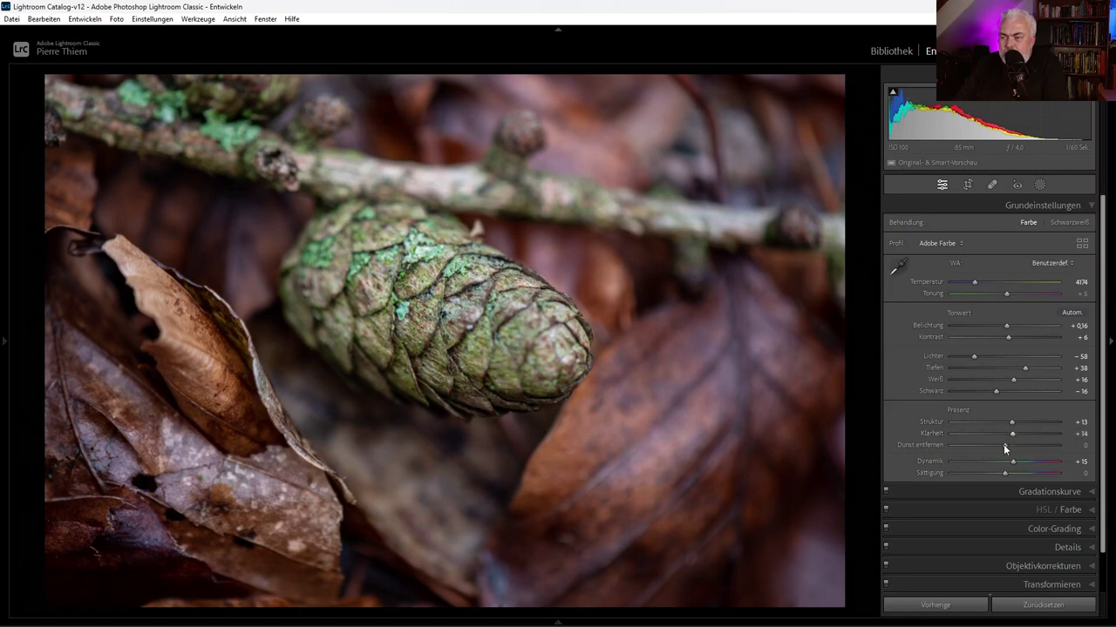
drag(1003, 444, 977, 445)
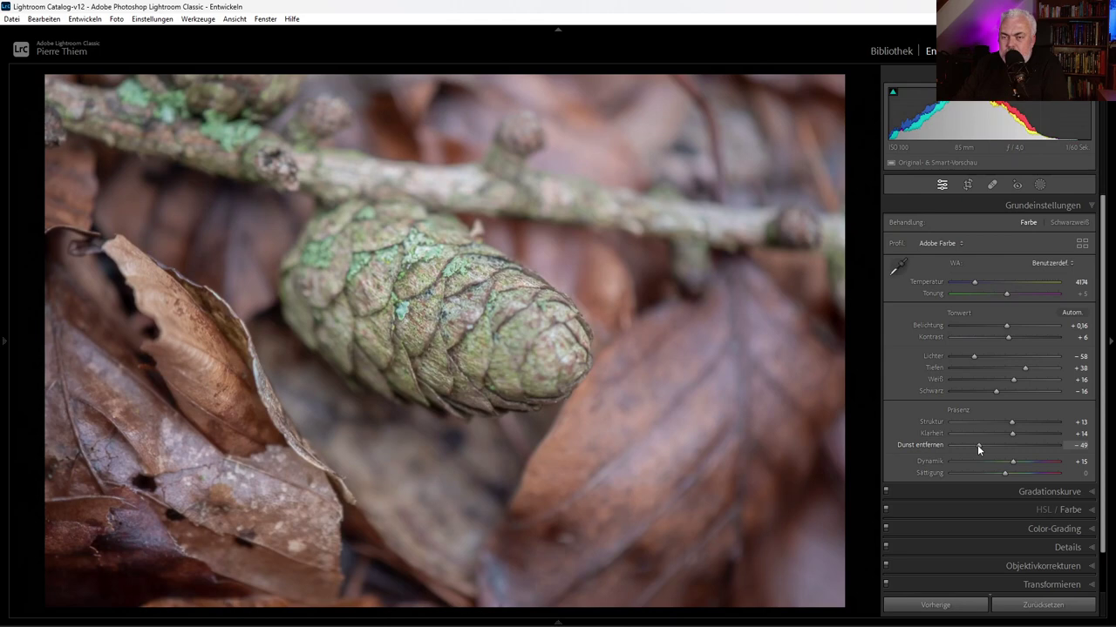
drag(976, 445, 1003, 446)
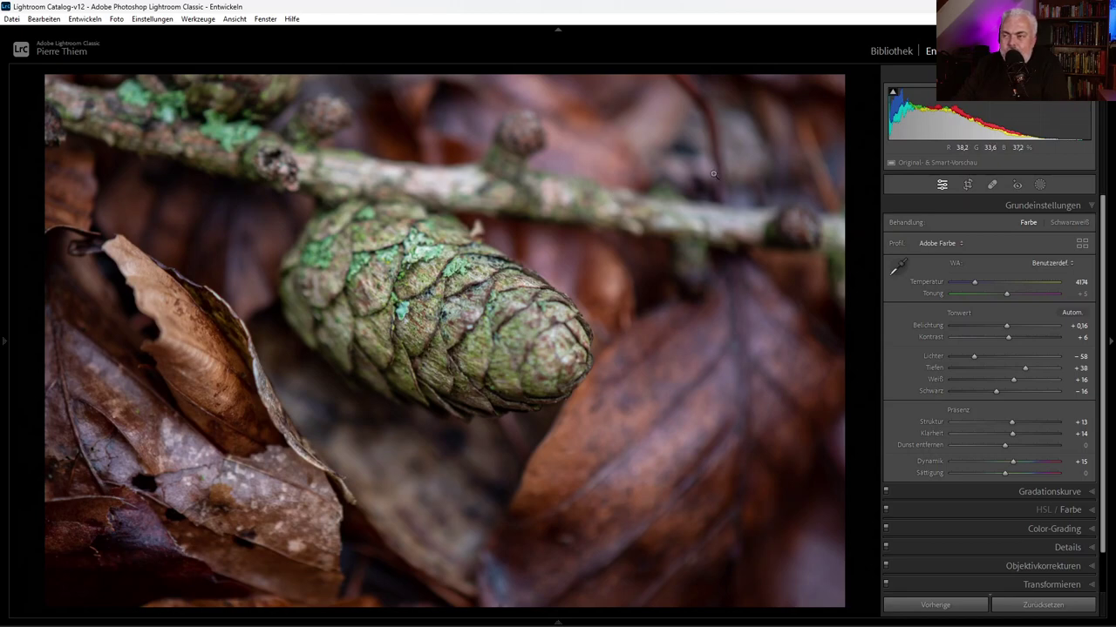
Create a Motiv (Select Subject) mask, Maske 1, isolating the pinecone
click(1055, 180)
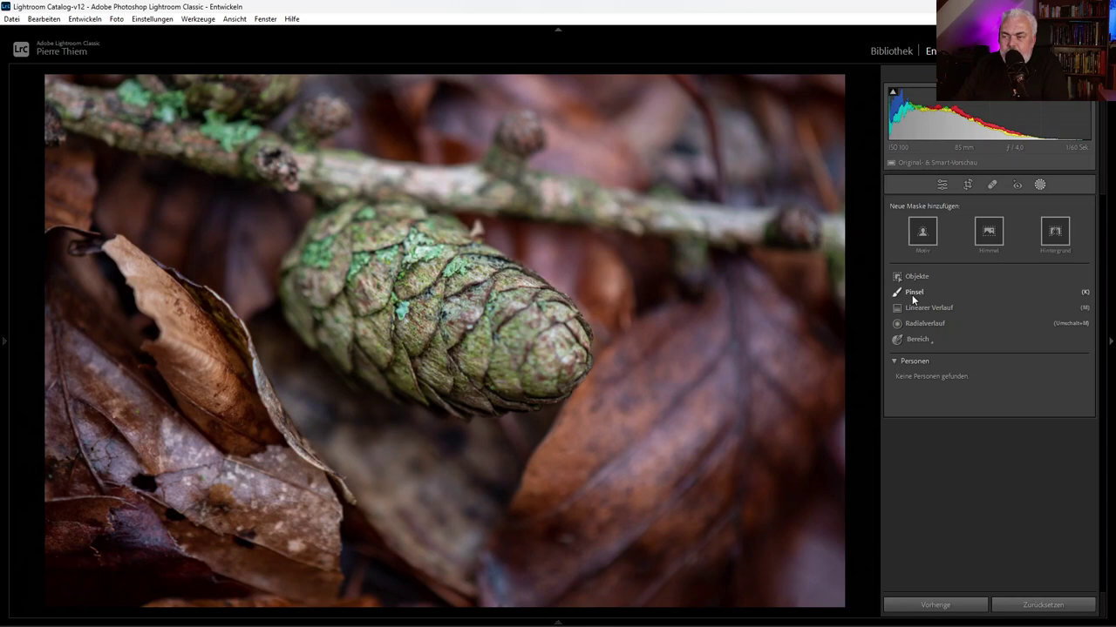
click(918, 232)
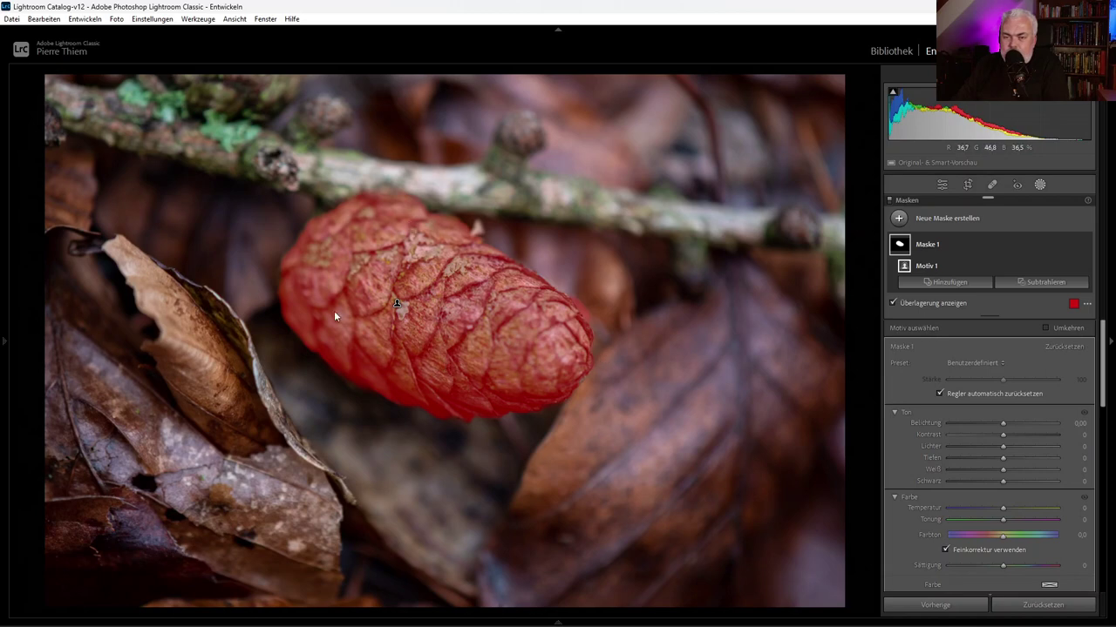
mouse_move(1039, 244)
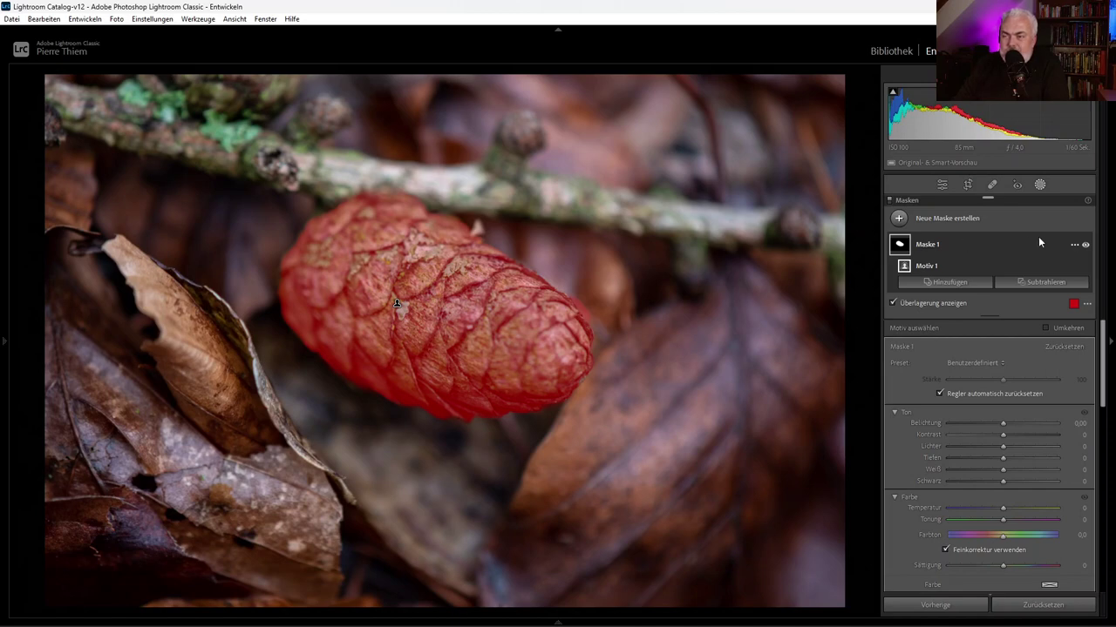
Duplicate Maske 1 inverted and darken the background: Belichtung −1.12, Lichter 12, Tiefen 26, Weiß 8, Schwarz −10
click(1073, 246)
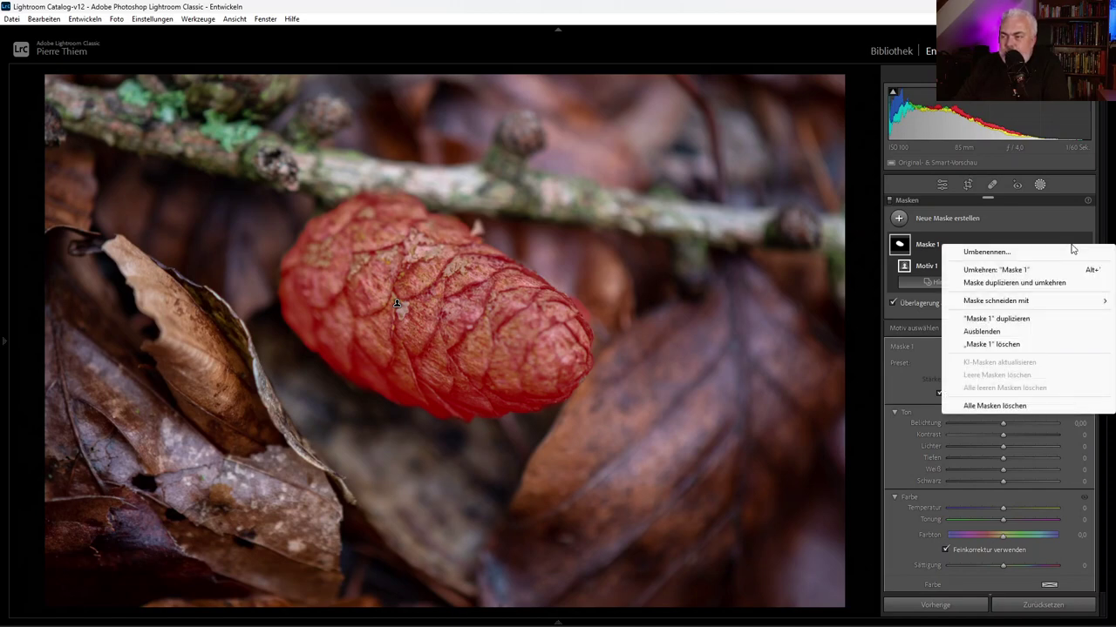
click(1013, 283)
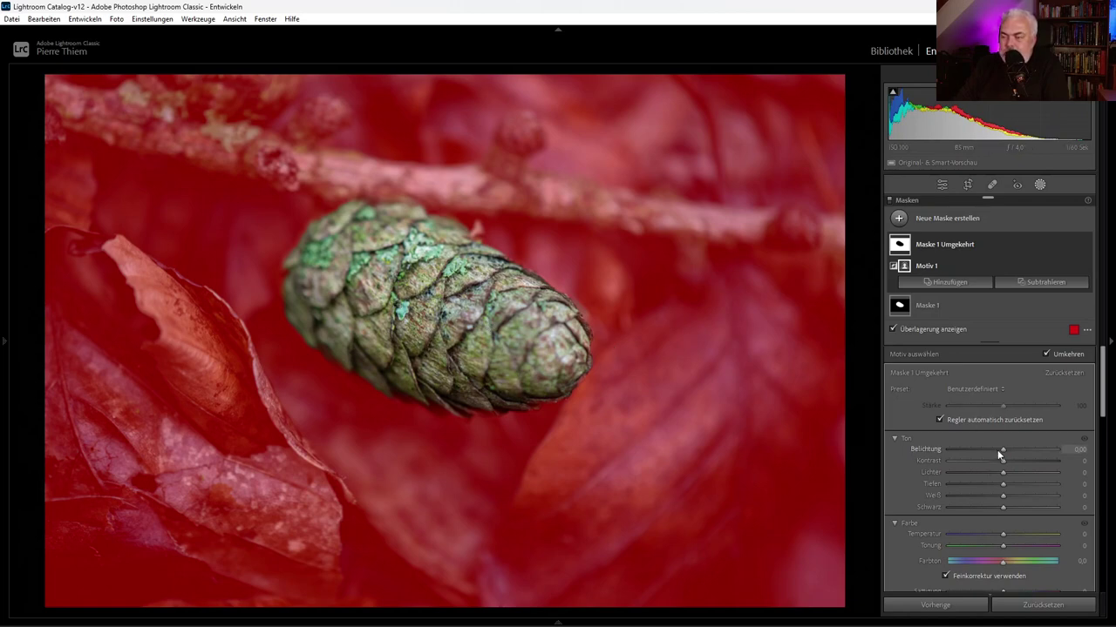
drag(1002, 451, 990, 449)
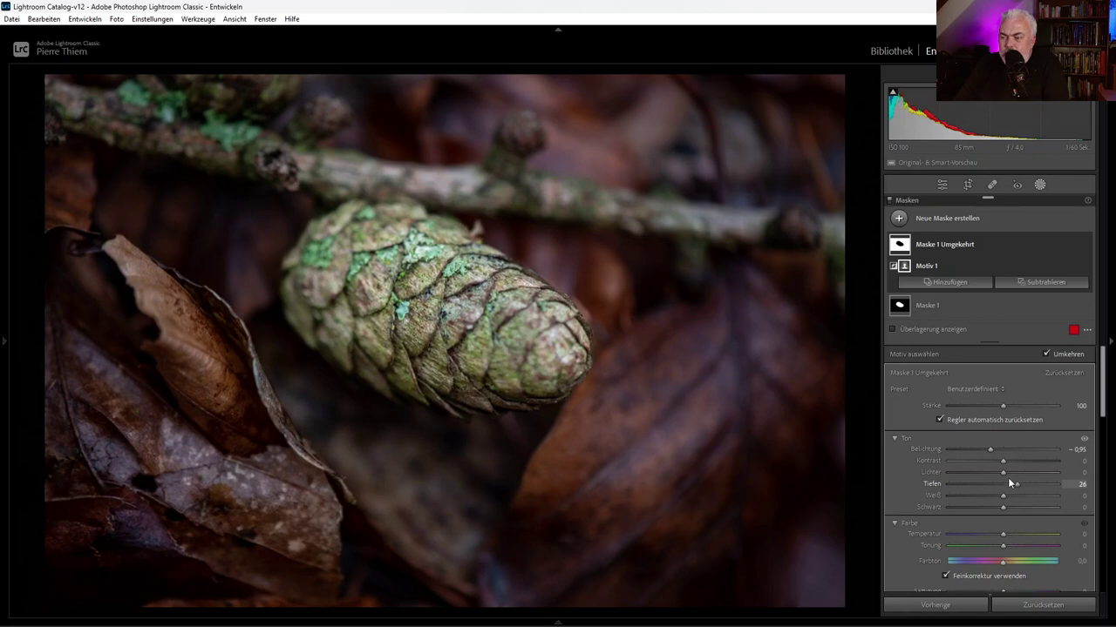
drag(1013, 472, 1011, 472)
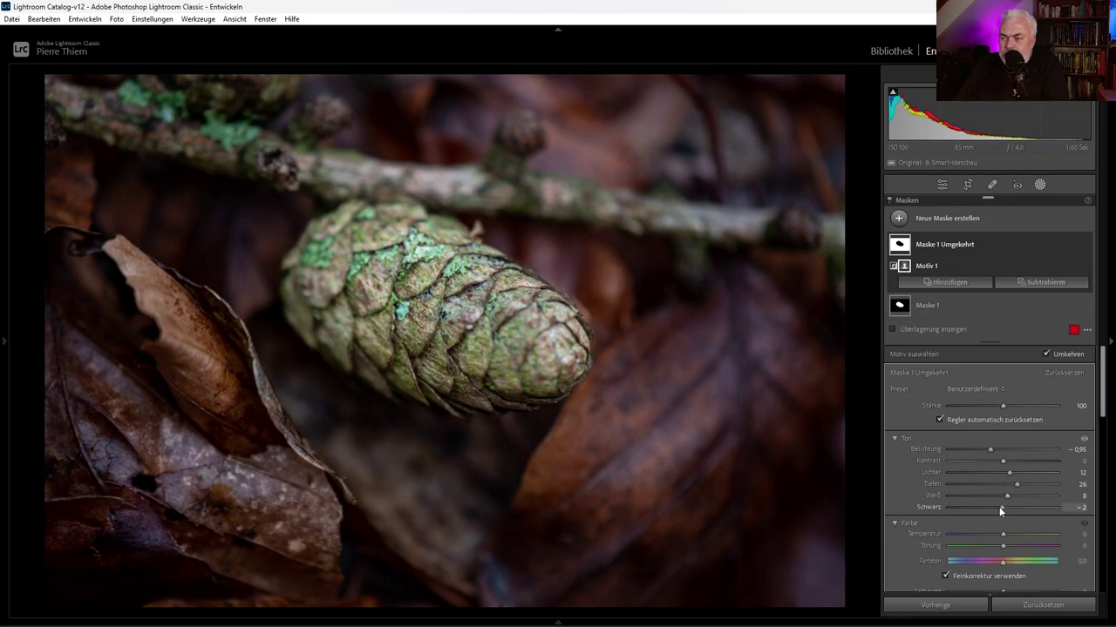
drag(999, 511, 998, 512)
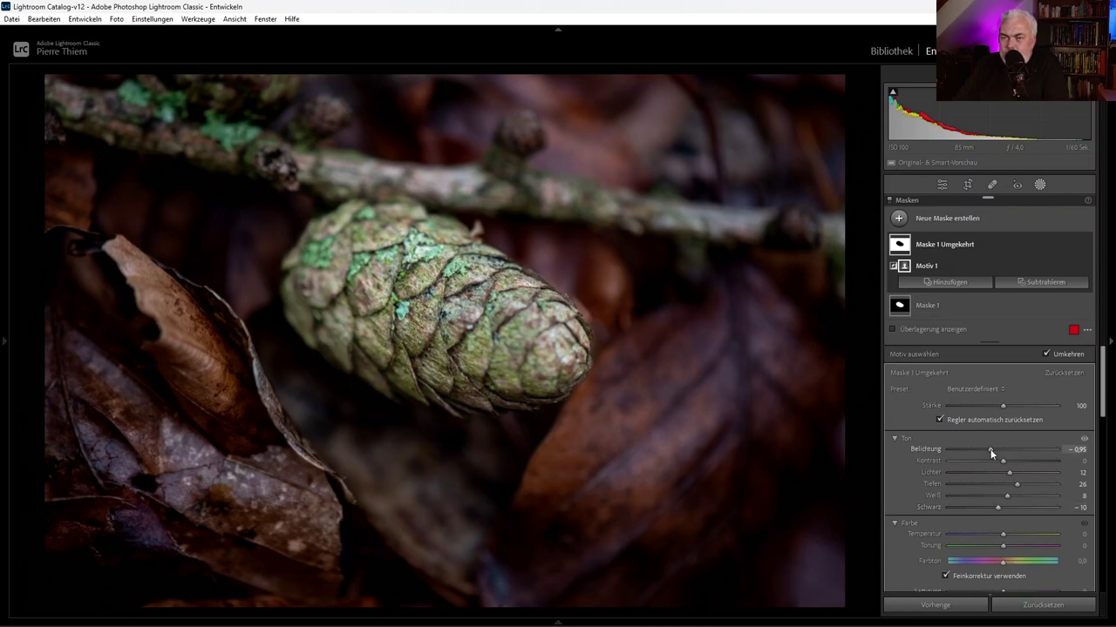
drag(990, 448, 988, 449)
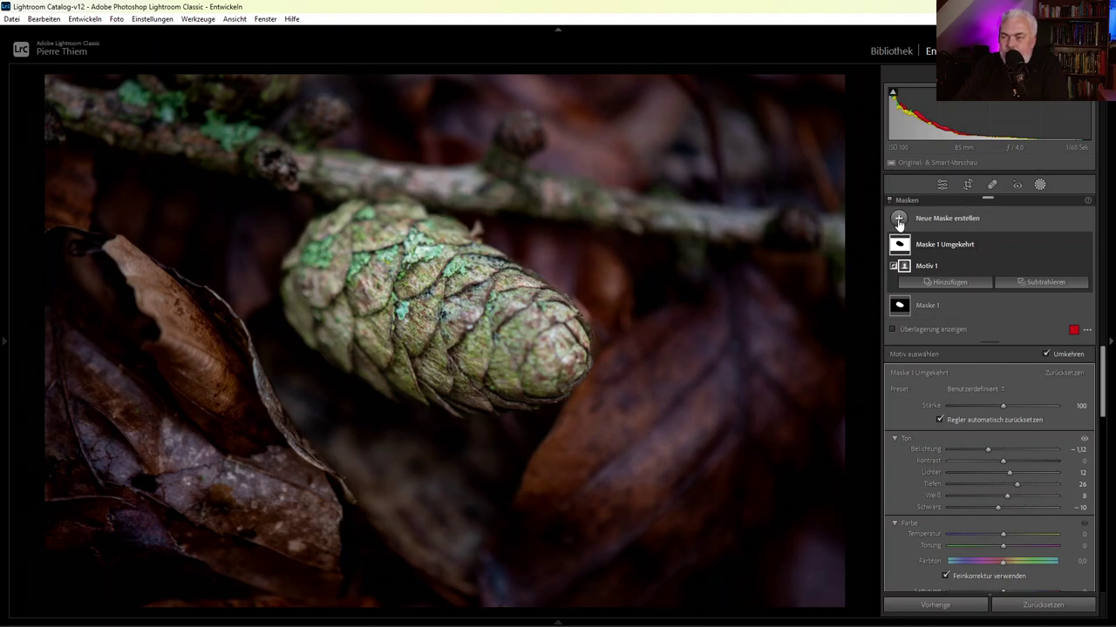
click(898, 219)
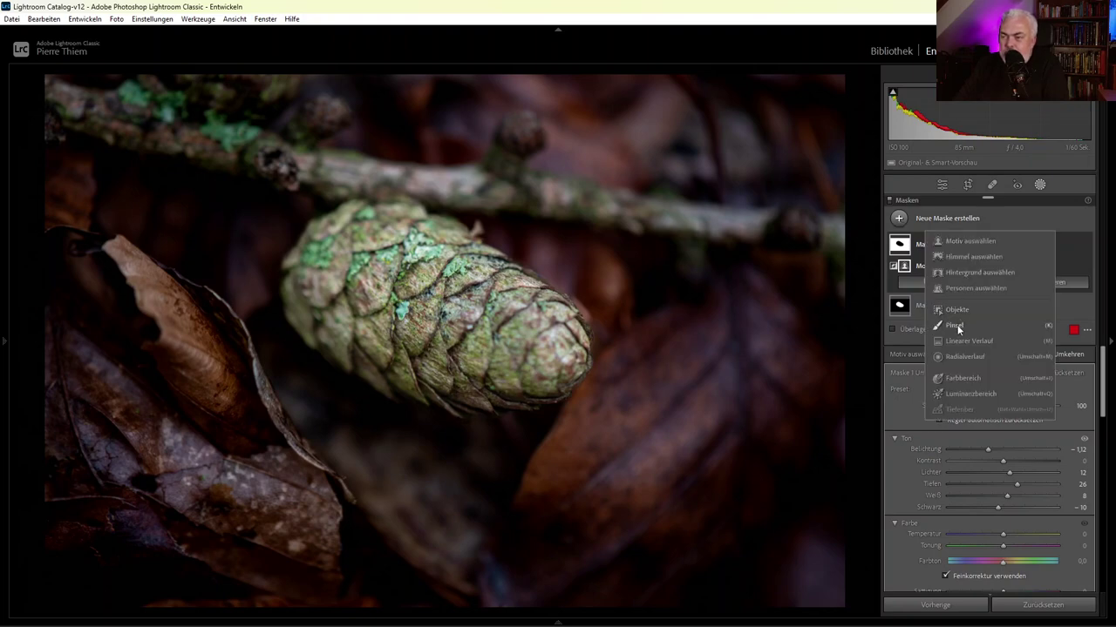
Start a new brush mask, Maske 2, with Belichtung +0.39
key(Escape)
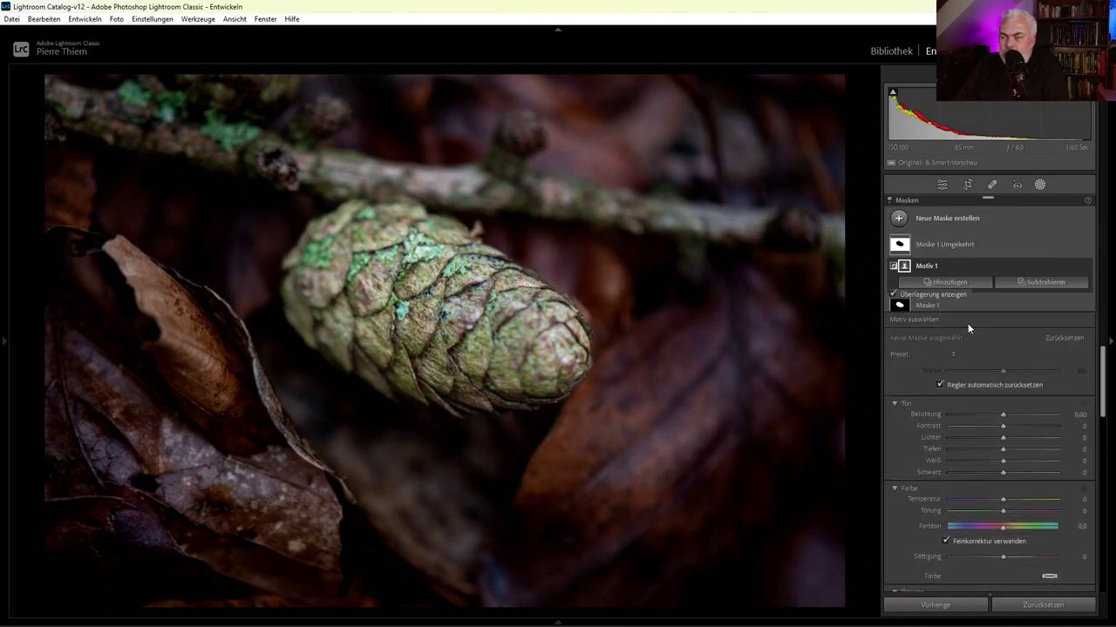
key(k)
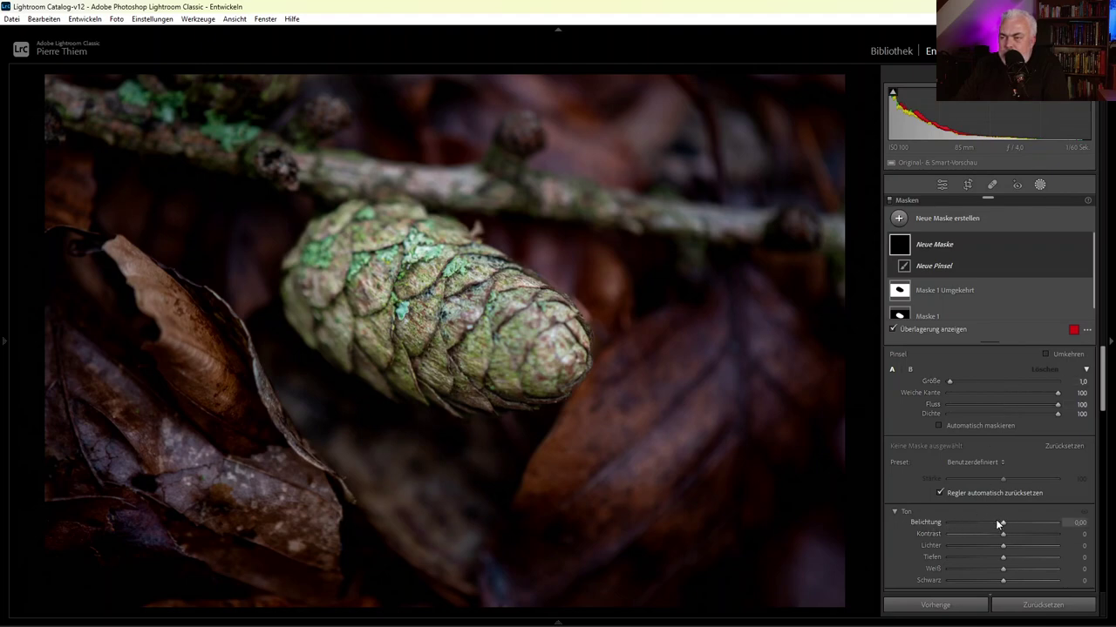
drag(995, 519, 1008, 522)
scroll(607, 433, up, 5)
Paint Maske 2 over the brown leaves on the left and below the cone
mouse_move(566, 461)
mouse_down()
mouse_move(598, 416)
mouse_move(575, 448)
mouse_up()
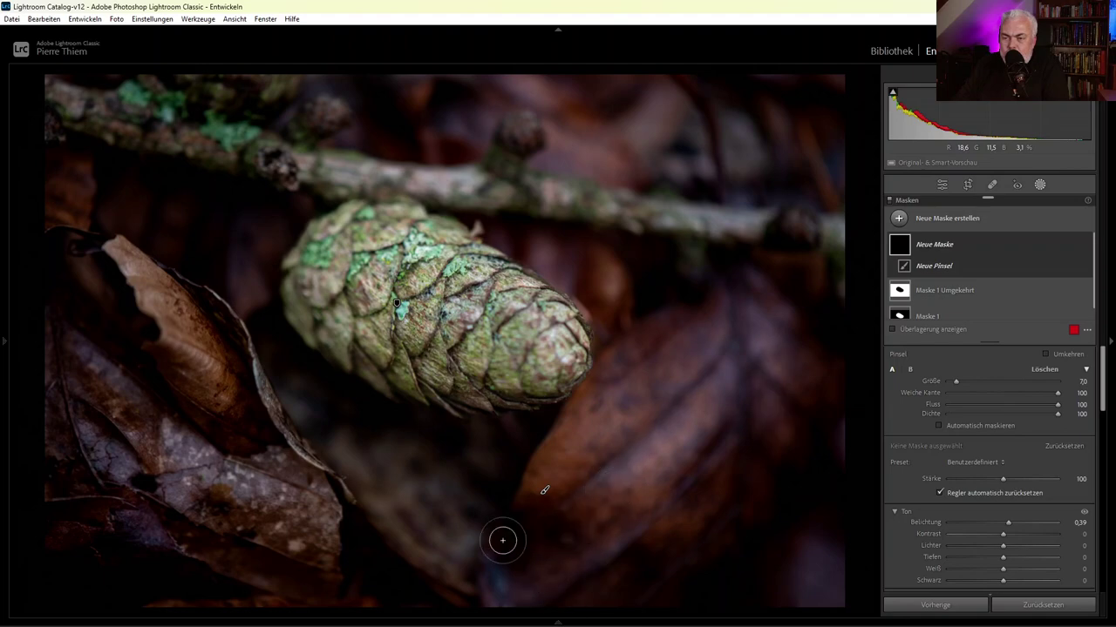
mouse_move(199, 378)
mouse_down()
mouse_move(187, 334)
mouse_move(191, 370)
mouse_up()
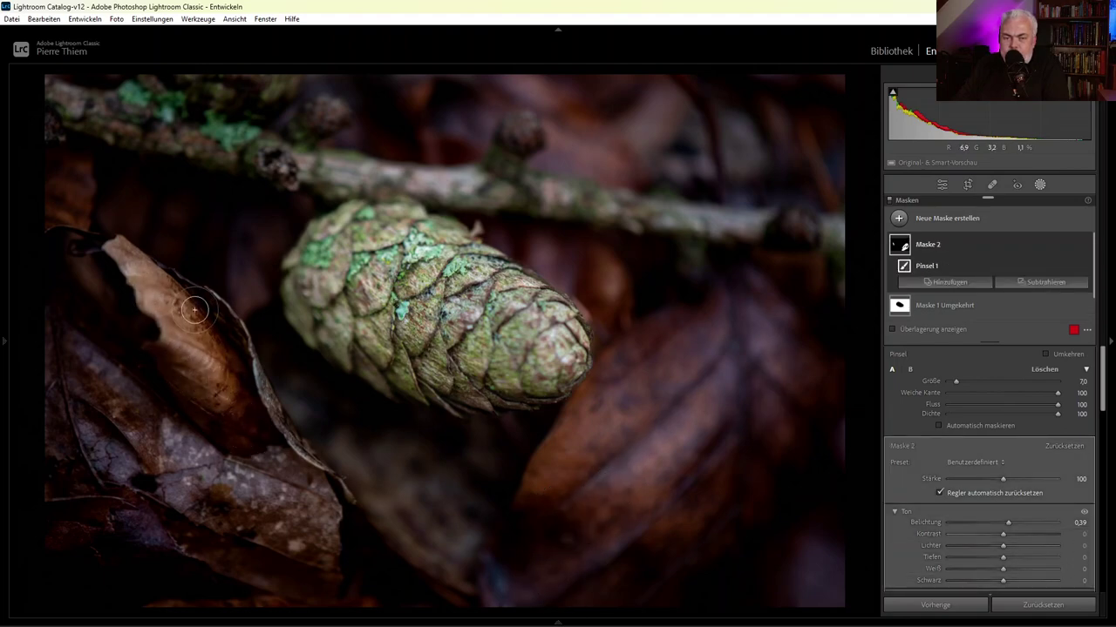
drag(244, 501, 236, 470)
drag(107, 401, 165, 531)
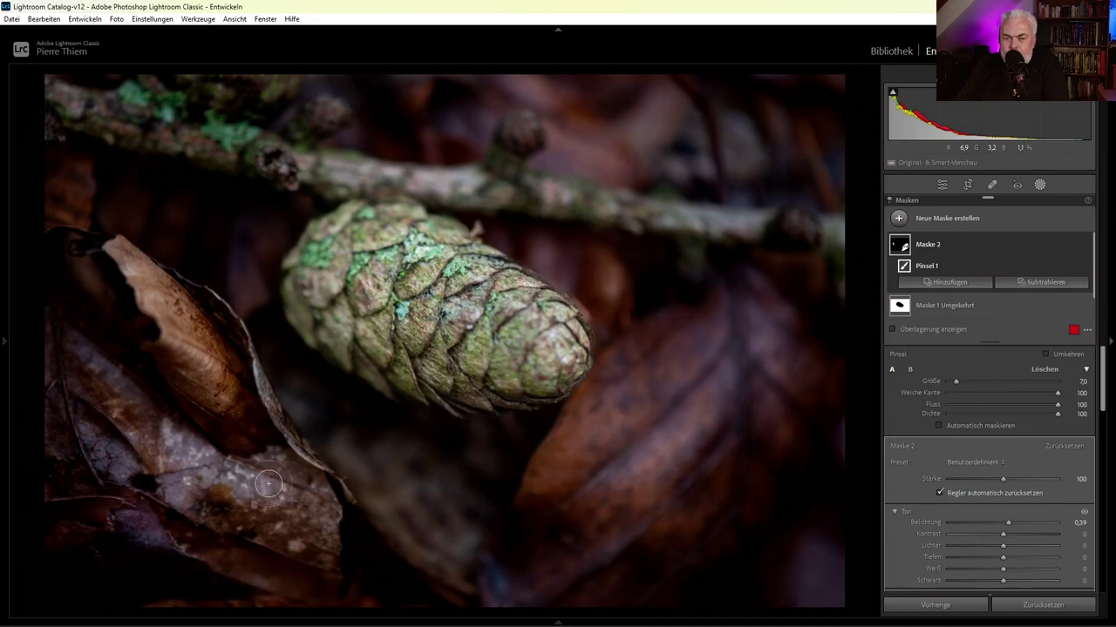
drag(205, 370, 105, 410)
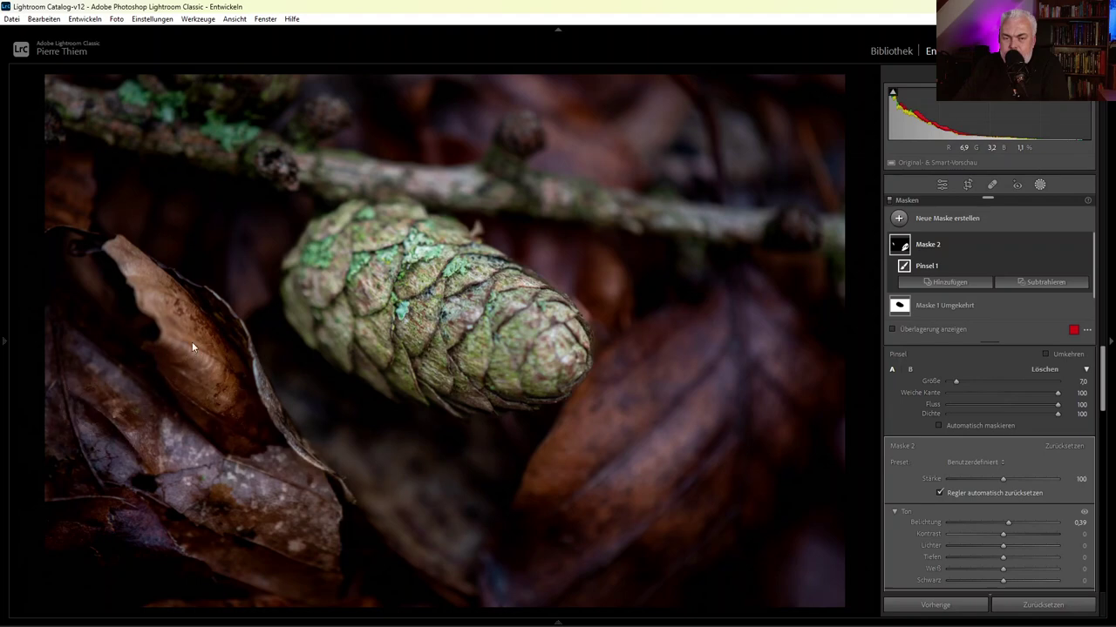
mouse_move(174, 307)
mouse_down()
mouse_move(259, 414)
mouse_move(154, 411)
mouse_move(226, 575)
mouse_move(516, 568)
mouse_up()
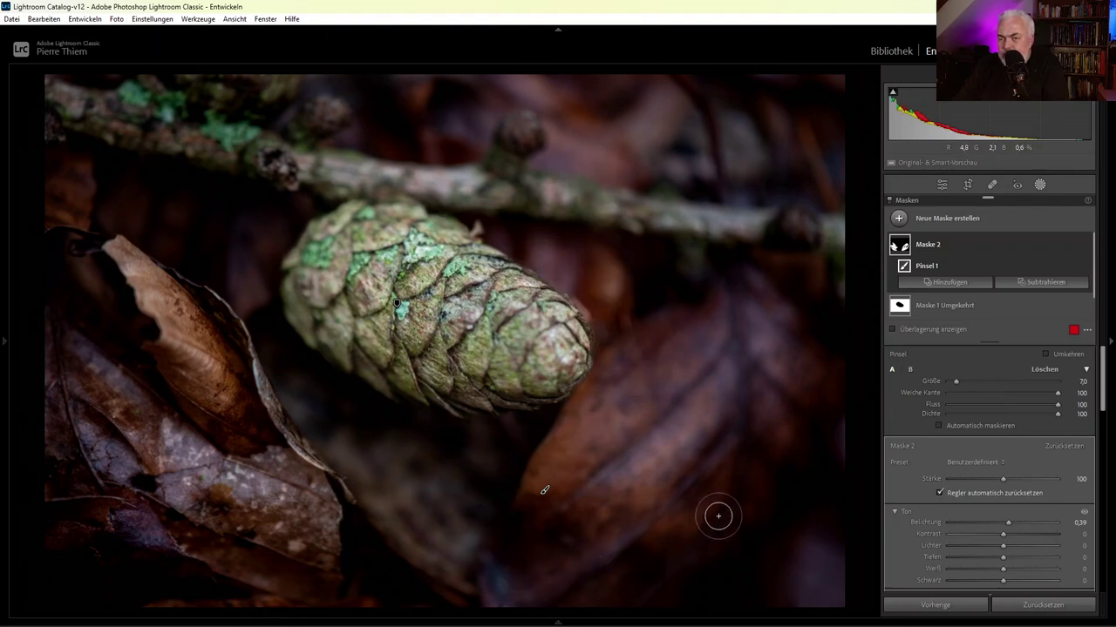
click(892, 330)
With the mask overlay shown, extend Maske 2 along the lower-left leaf's edge, then hide the overlay
click(893, 330)
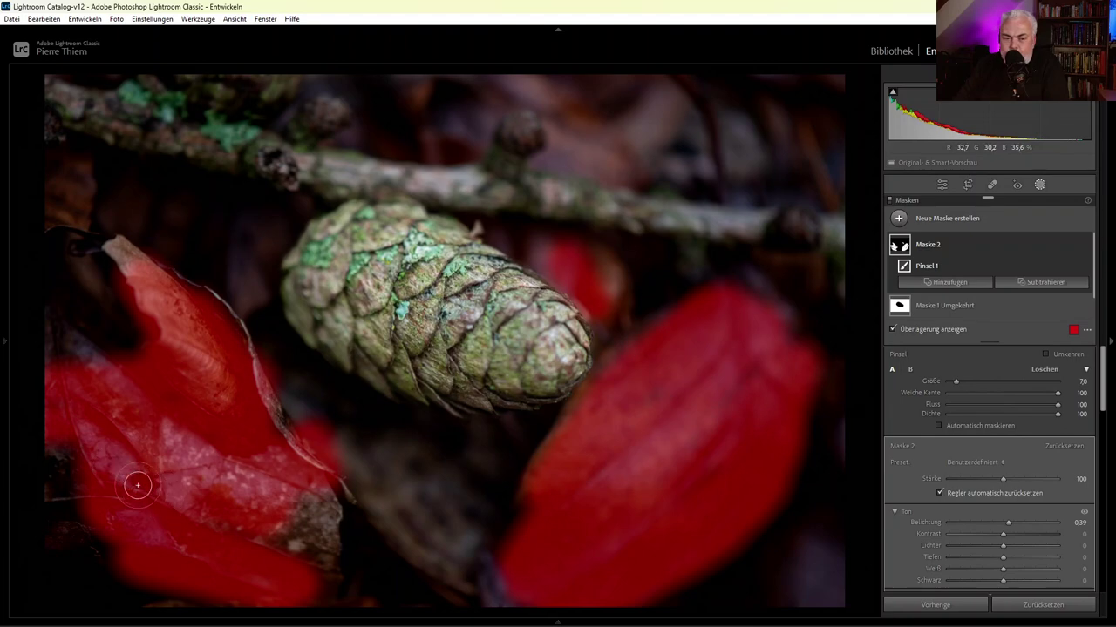
drag(306, 522, 270, 428)
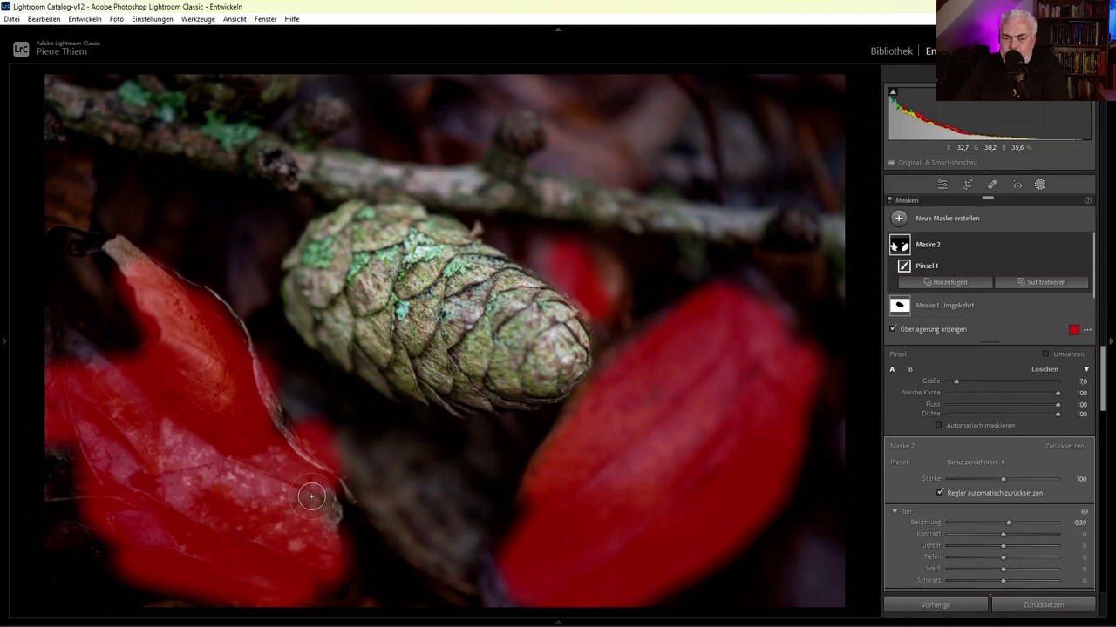
click(893, 329)
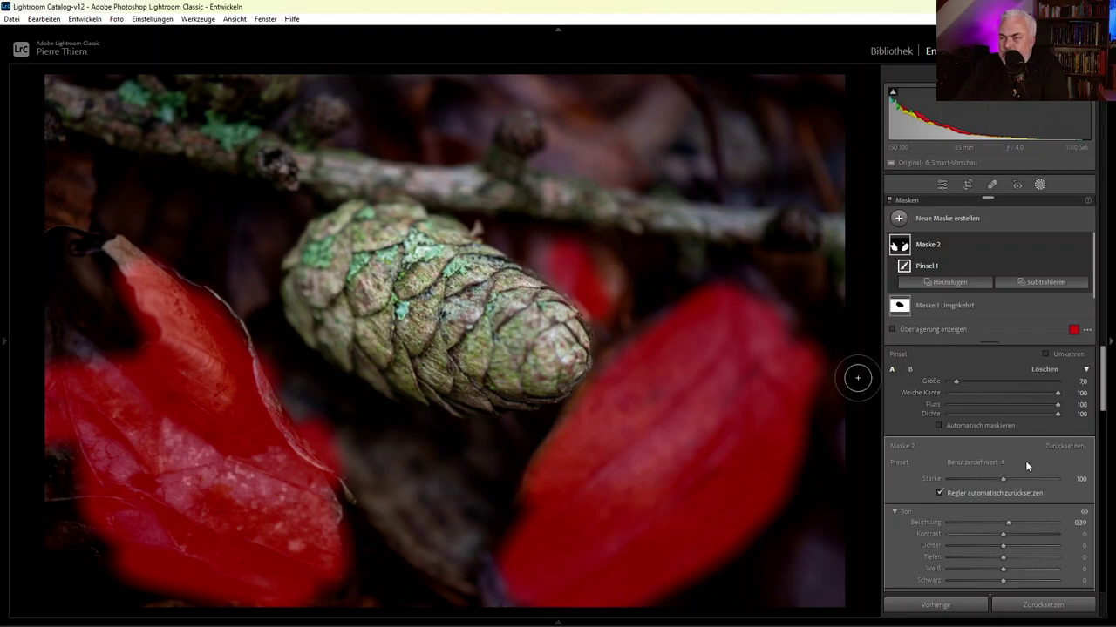
scroll(926, 495, down, 1)
scroll(926, 495, down, 1)
Give Maske 2 Temperatur 24, Struktur 15 and Klarheit 12 to warm and sharpen the leaves
scroll(926, 495, down, 1)
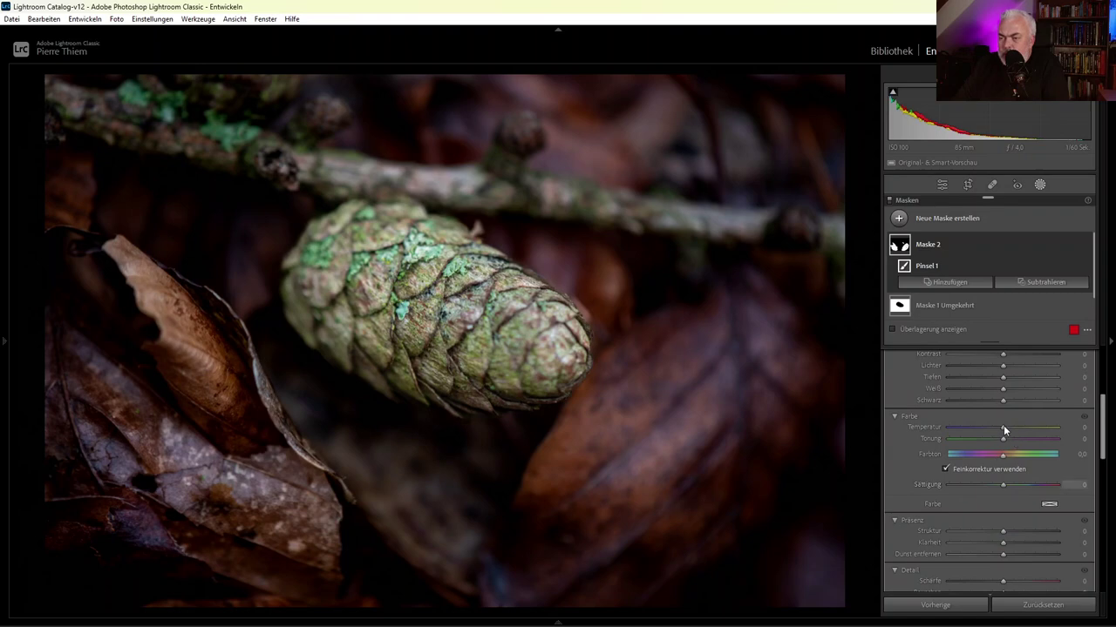
drag(1010, 432, 1016, 433)
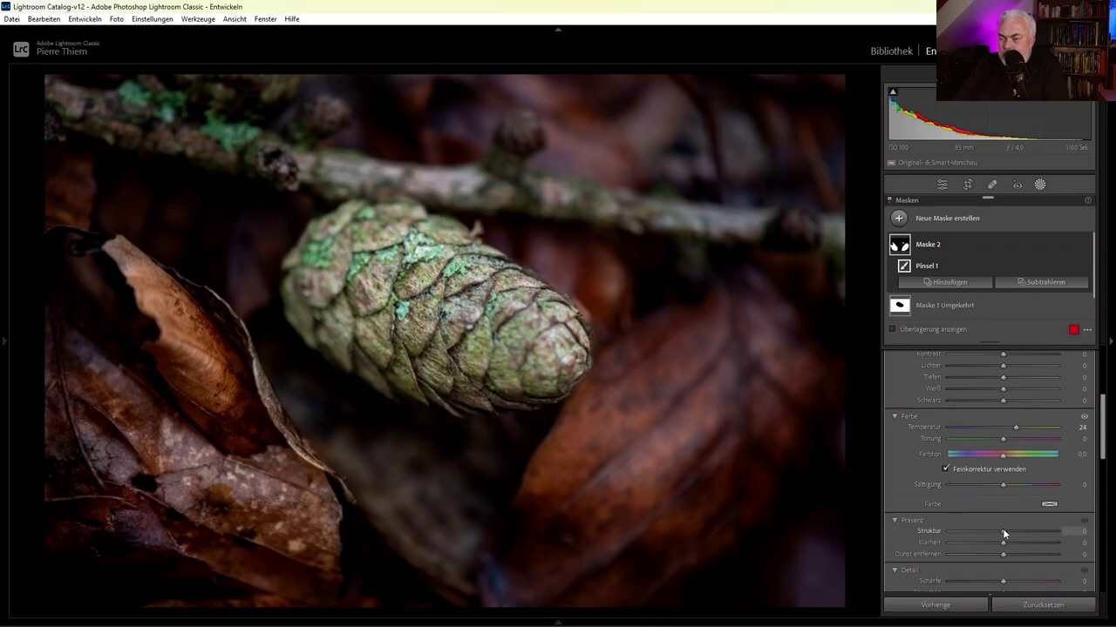
drag(1003, 529, 1013, 532)
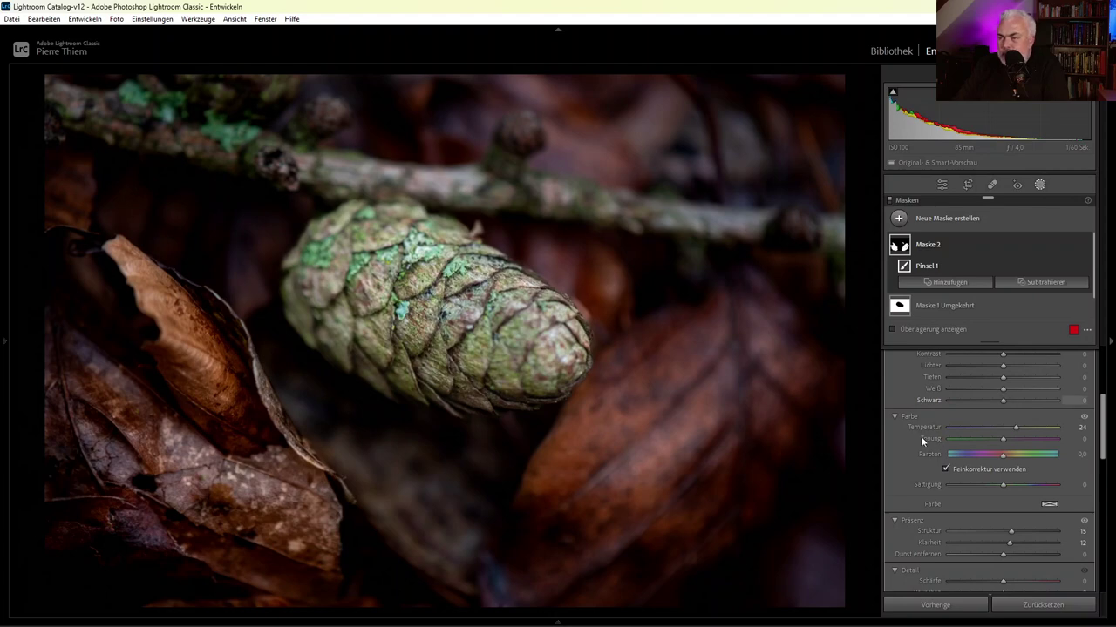
scroll(912, 446, up, 2)
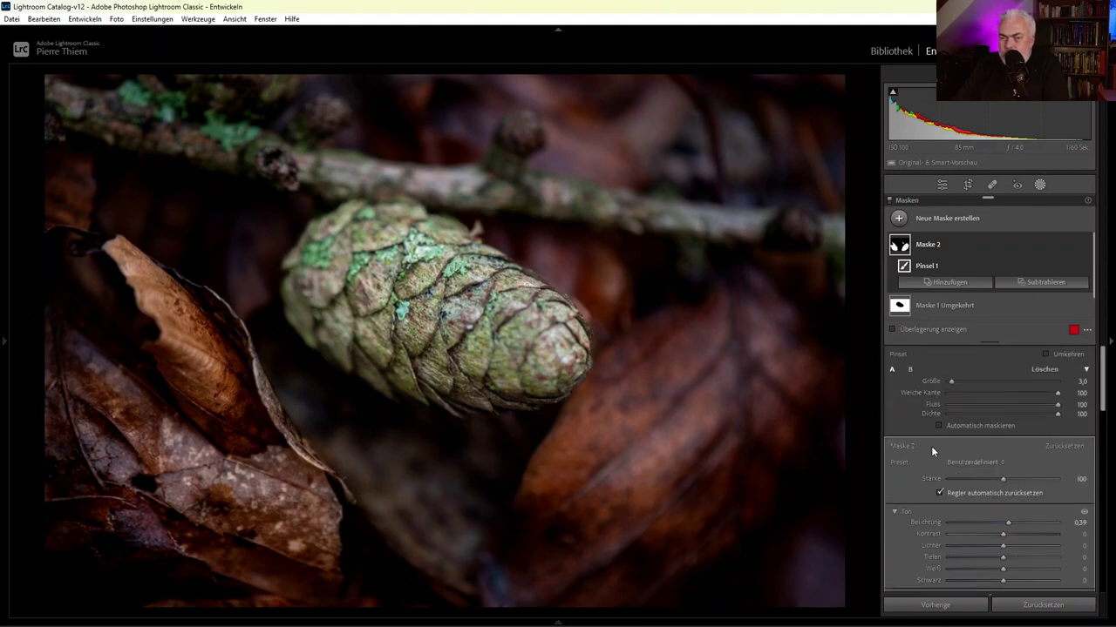
Set the masked leaves' Whites to 24 and lift their Shadows to 37
scroll(897, 525, down, 2)
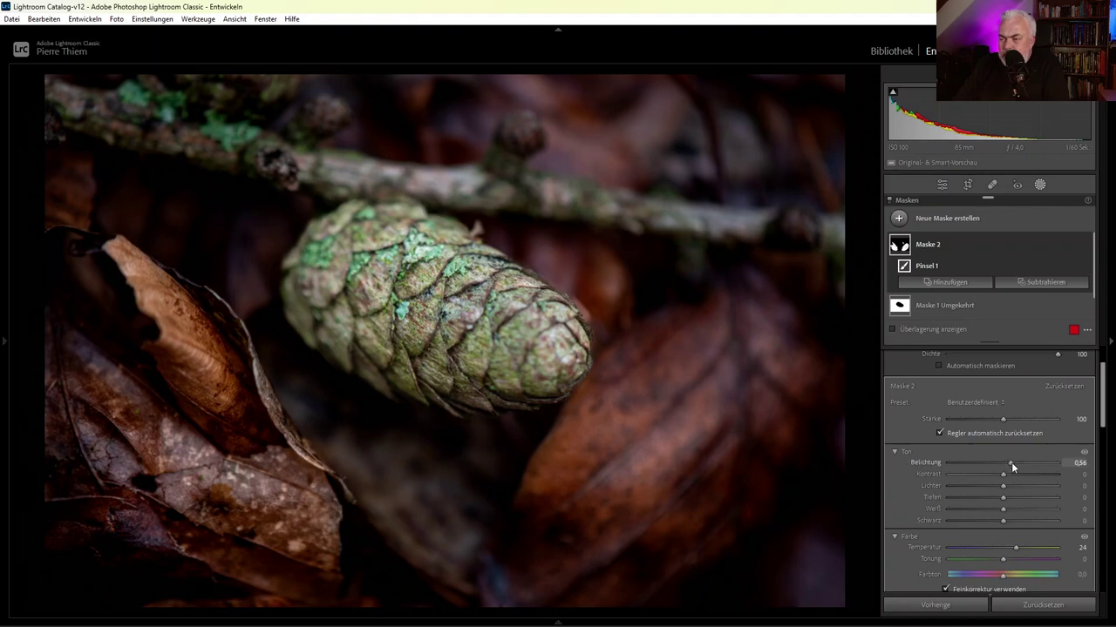
scroll(1011, 466, up, 2)
scroll(1011, 466, down, 1)
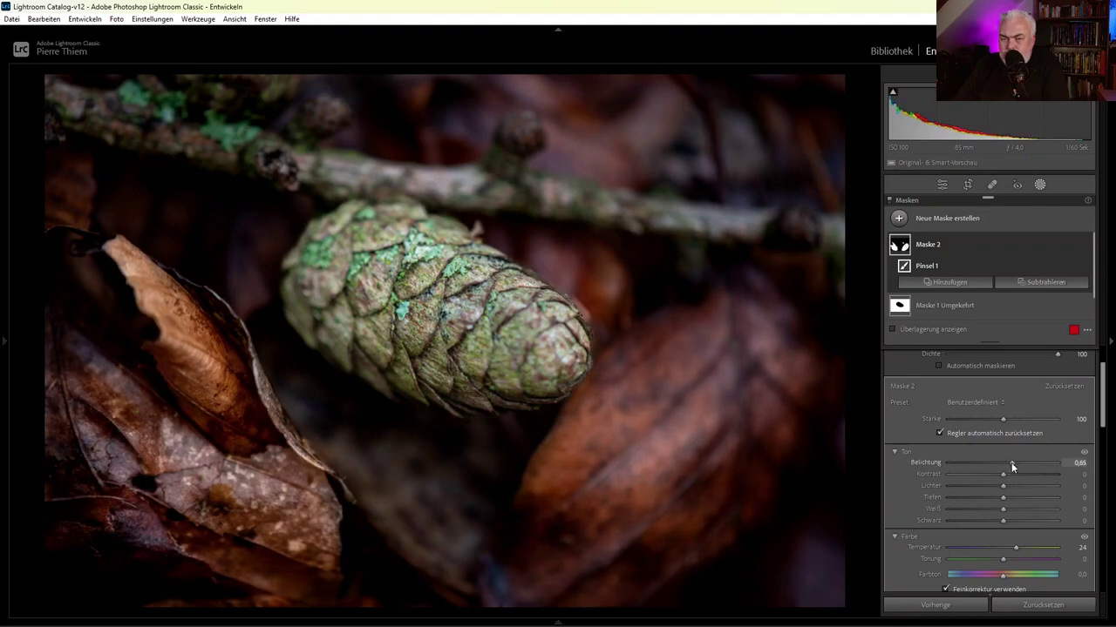
scroll(1010, 466, down, 3)
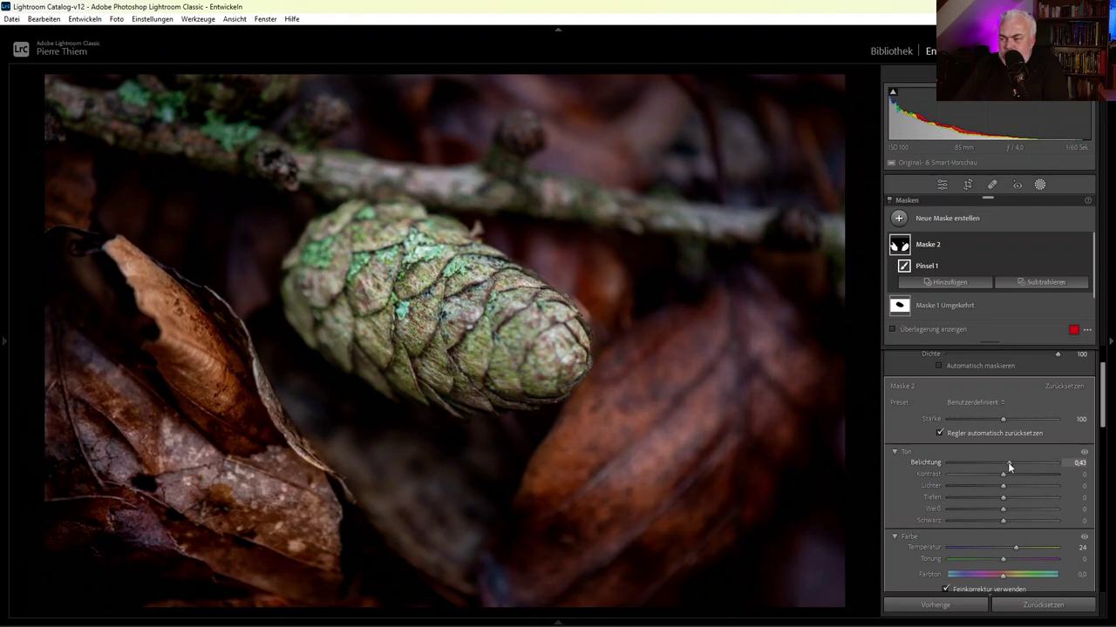
scroll(1016, 509, up, 2)
click(1024, 515)
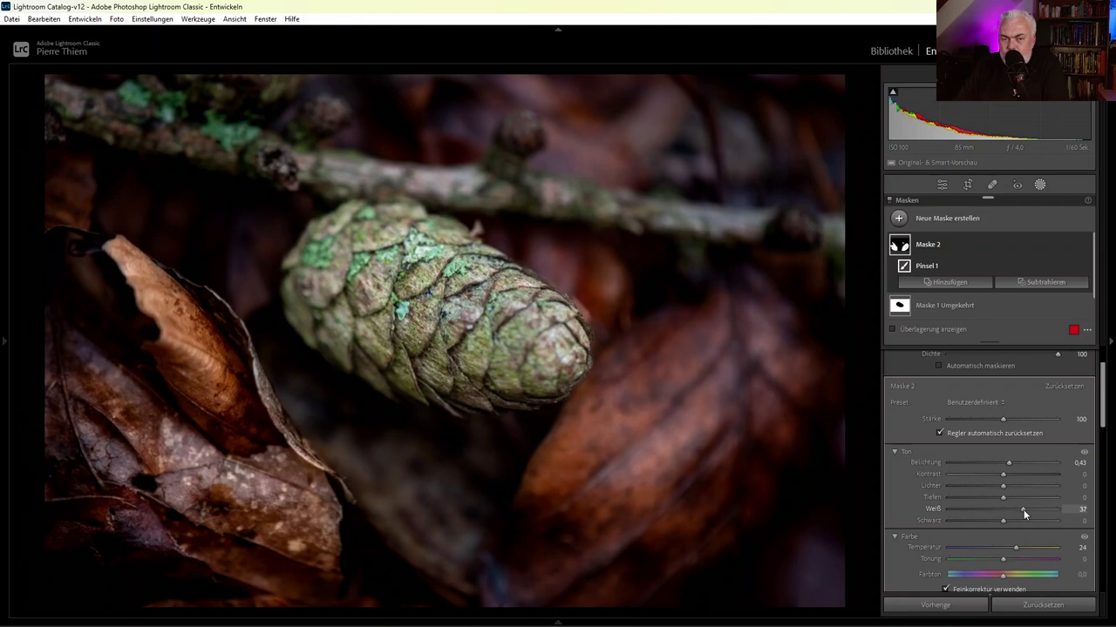
drag(1019, 509, 1009, 507)
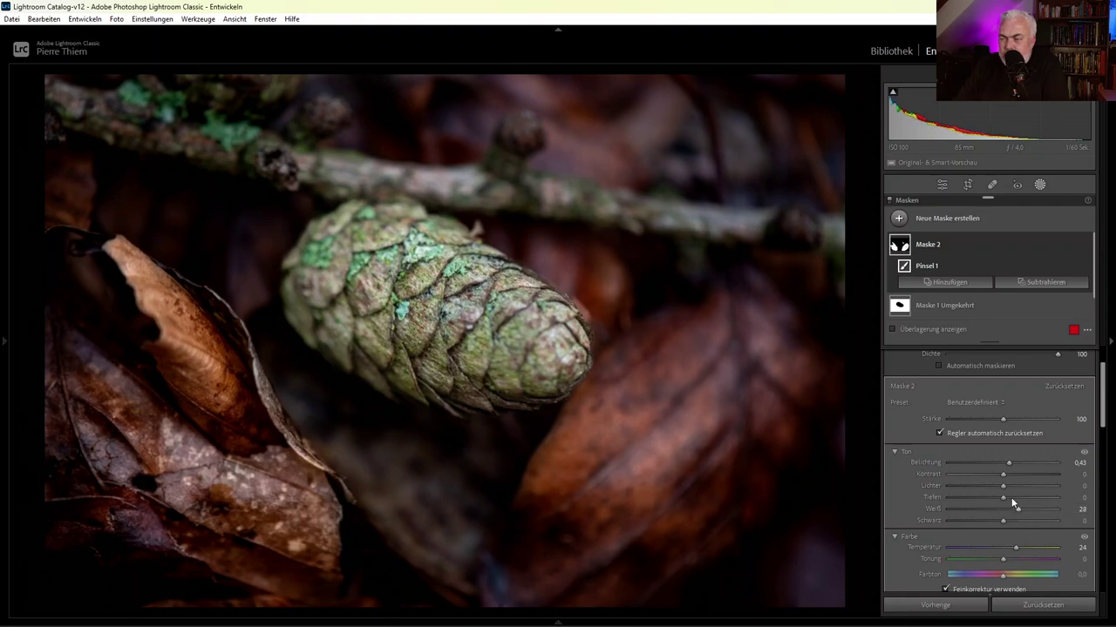
drag(1030, 497, 1023, 497)
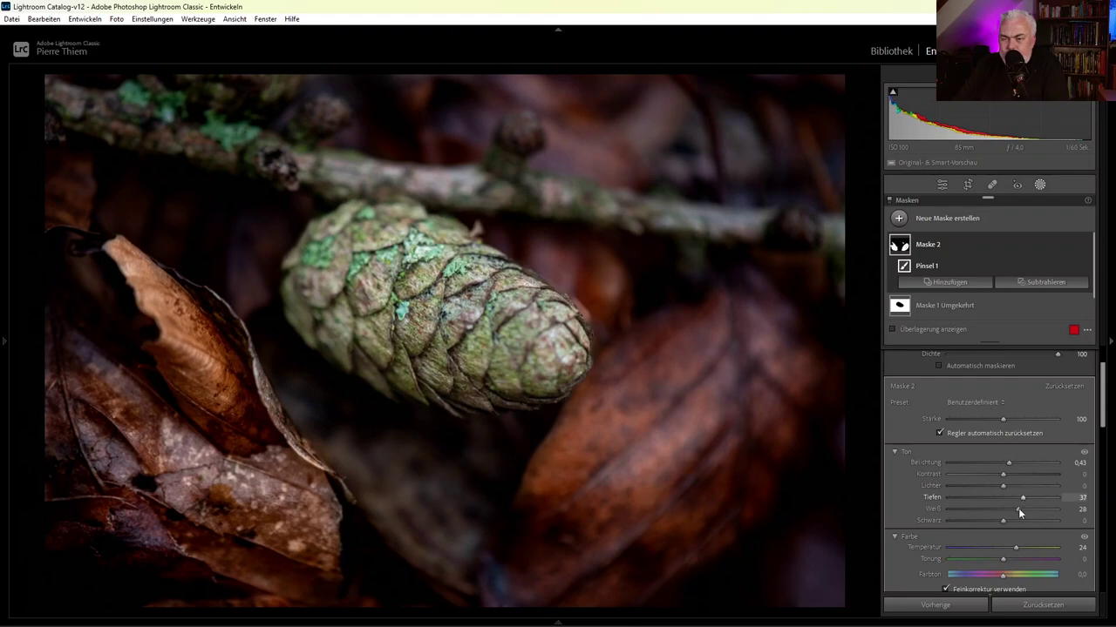
click(1021, 511)
click(1017, 513)
drag(1017, 516, 1016, 515)
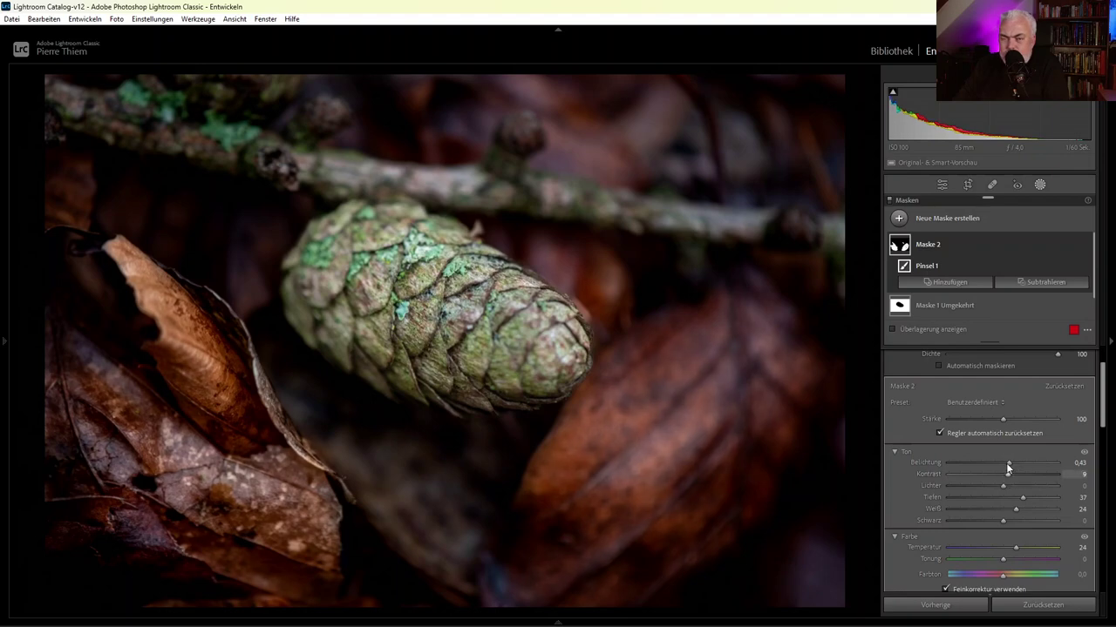
Settle the mask Exposure at 0,47 and begin lowering the mask's overall strength
drag(1008, 468, 1013, 468)
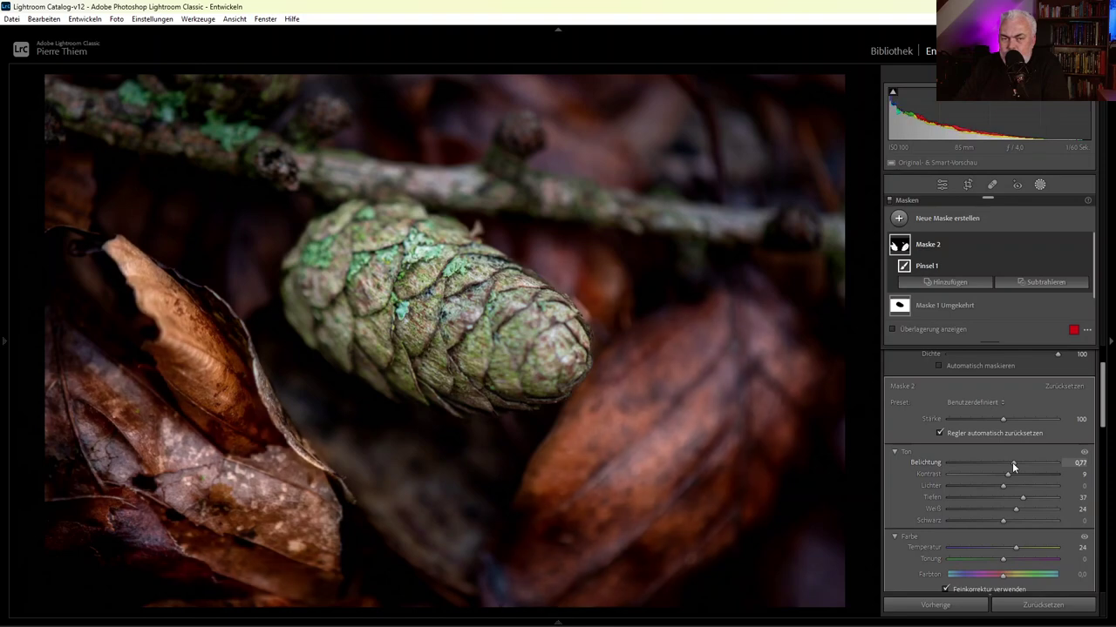
drag(1013, 468, 1010, 468)
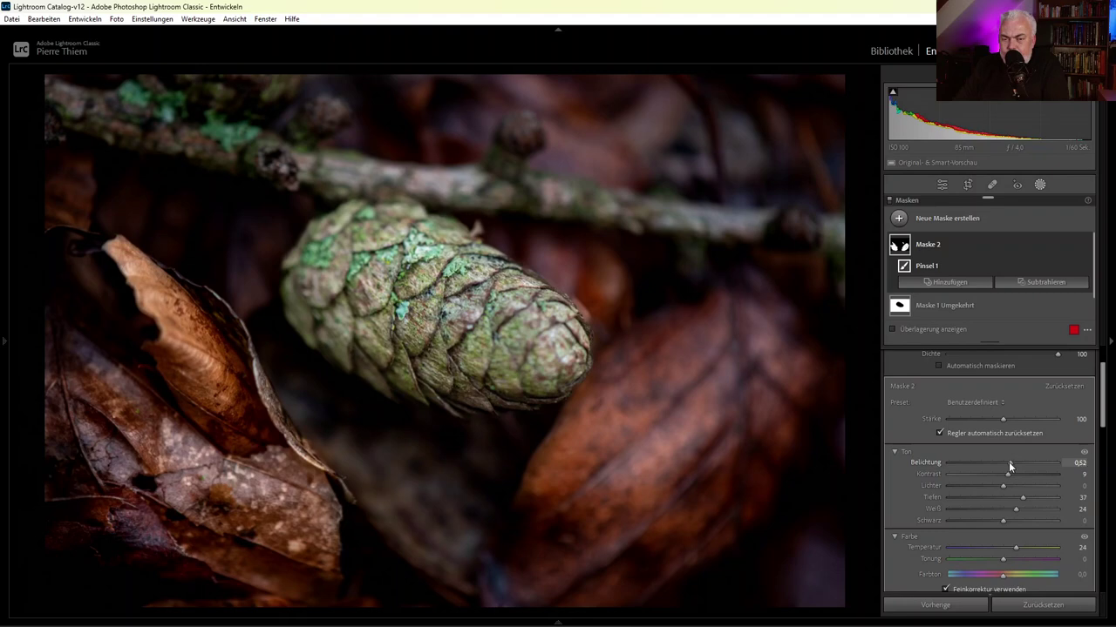
drag(1008, 463, 1007, 463)
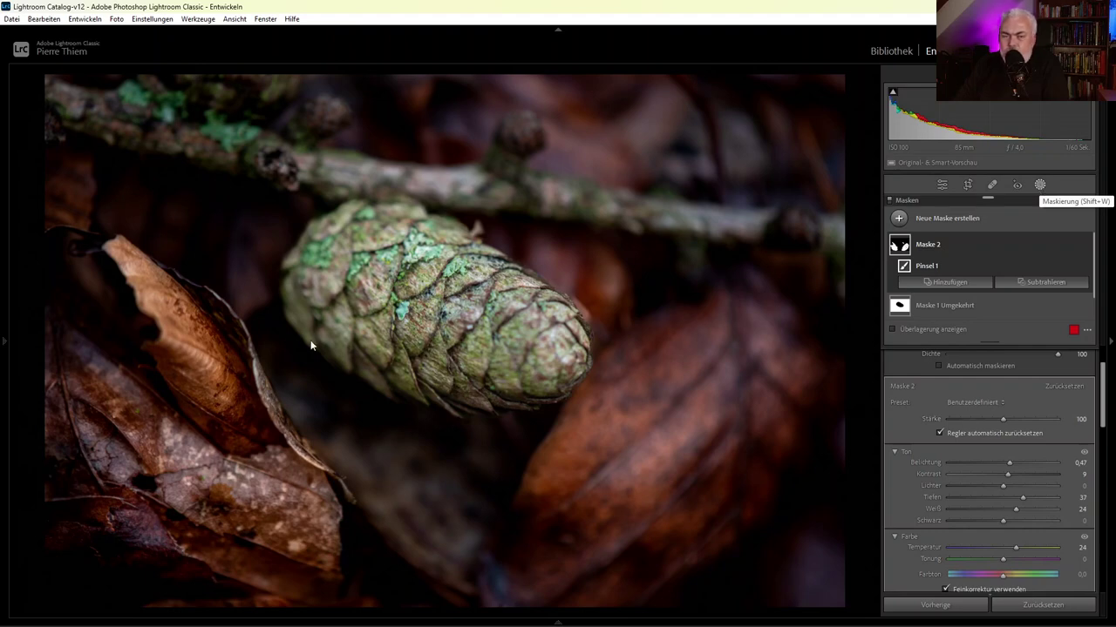
drag(1003, 419, 983, 420)
Set Maske 2's strength to 88 and add a little Schärfe in its Detail section
click(997, 420)
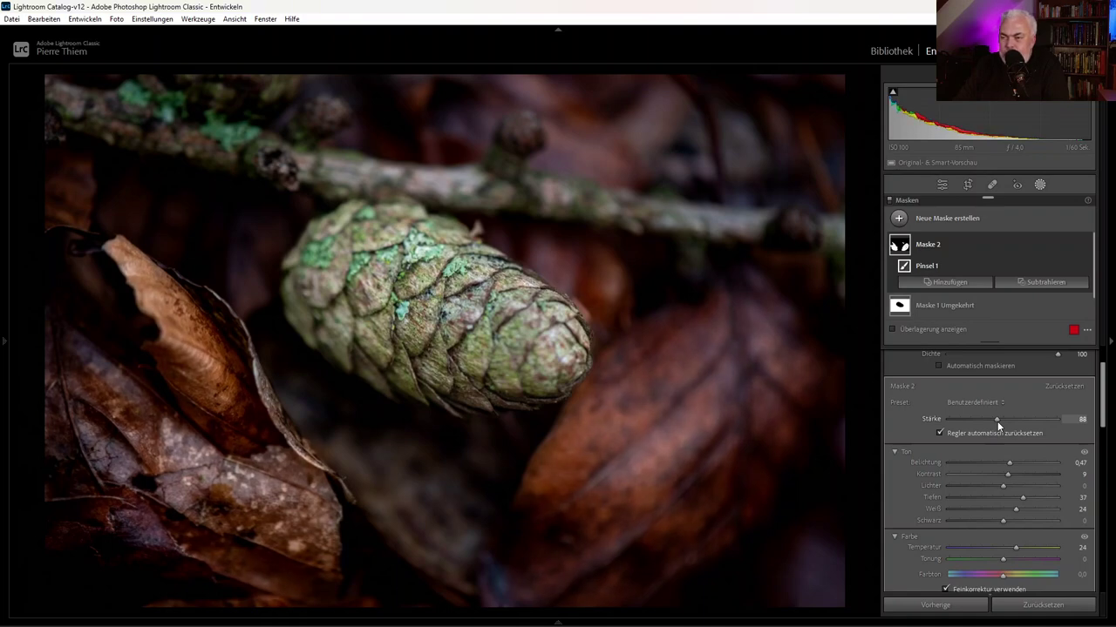
scroll(921, 485, down, 3)
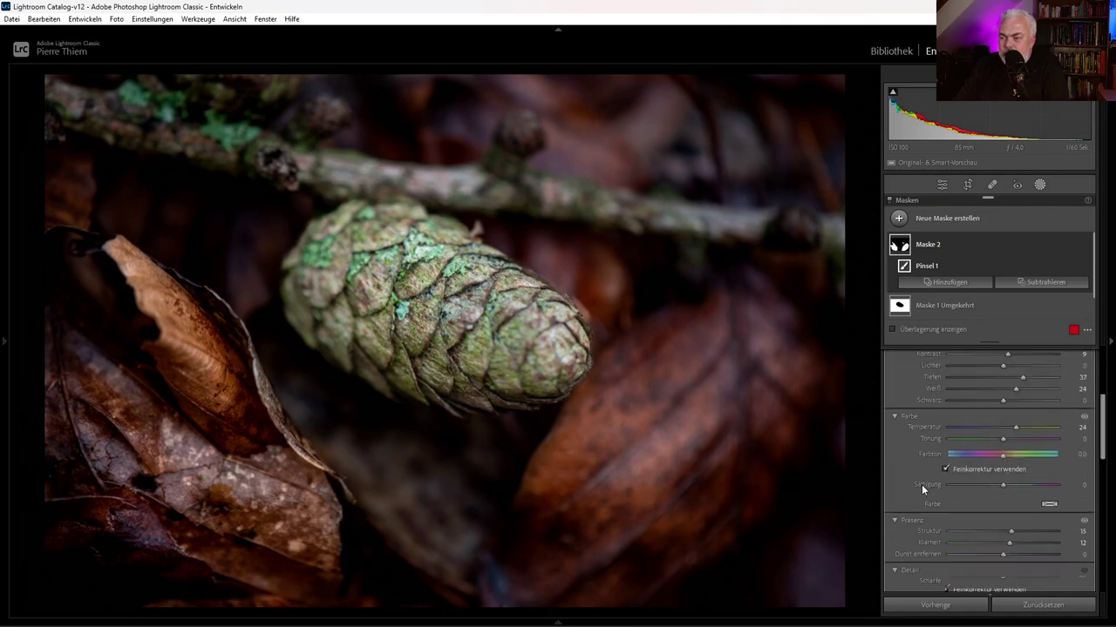
scroll(921, 485, down, 3)
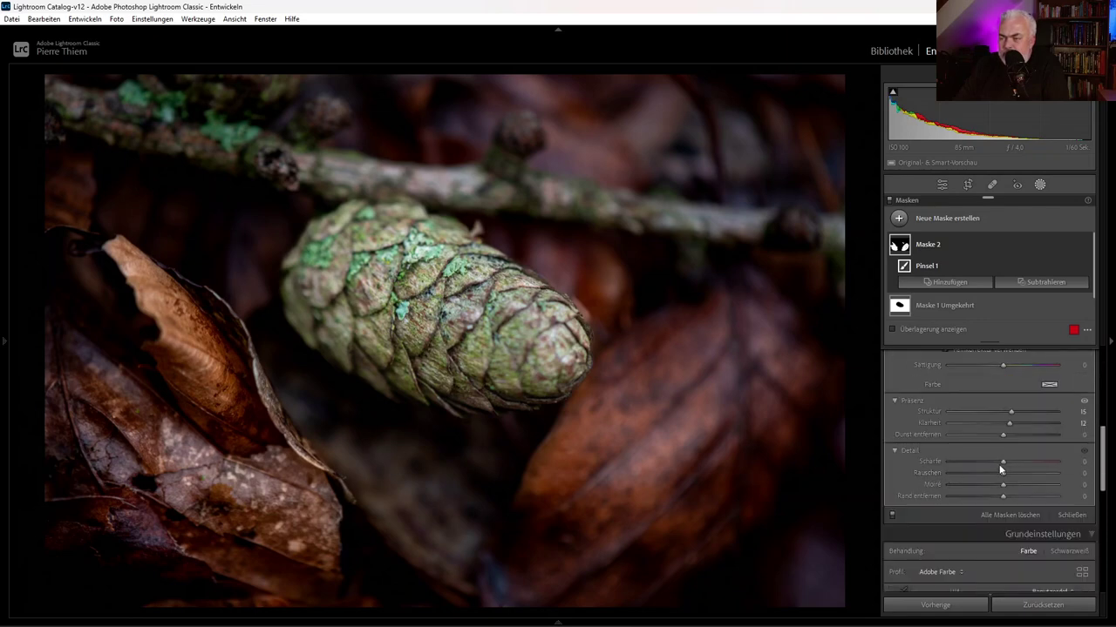
drag(1003, 463, 1009, 461)
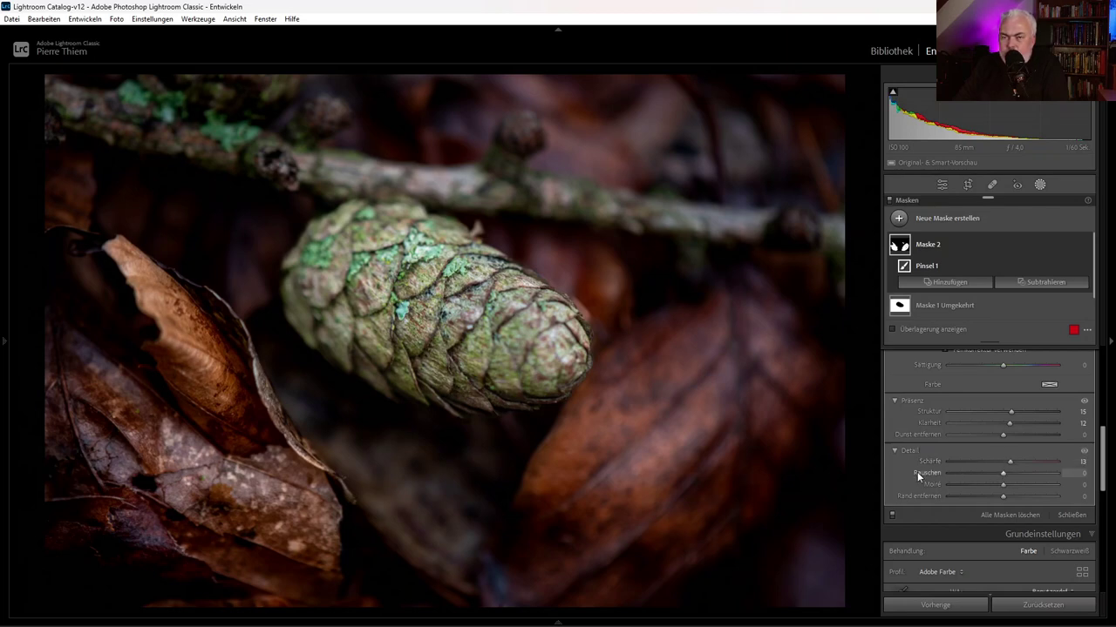
scroll(918, 471, up, 2)
scroll(918, 470, up, 3)
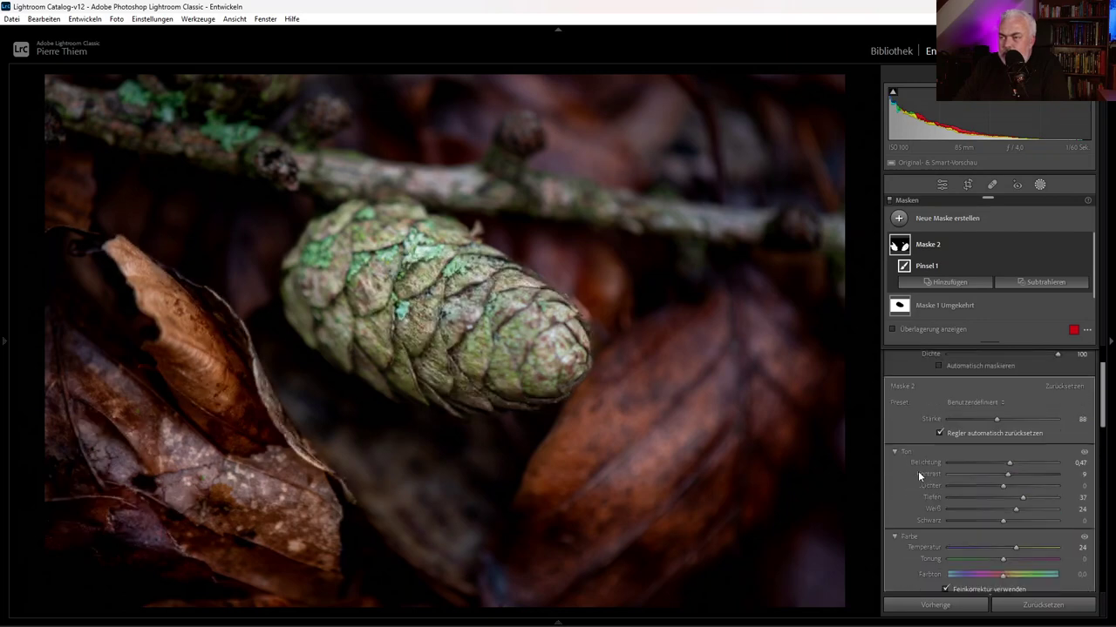
scroll(919, 470, up, 1)
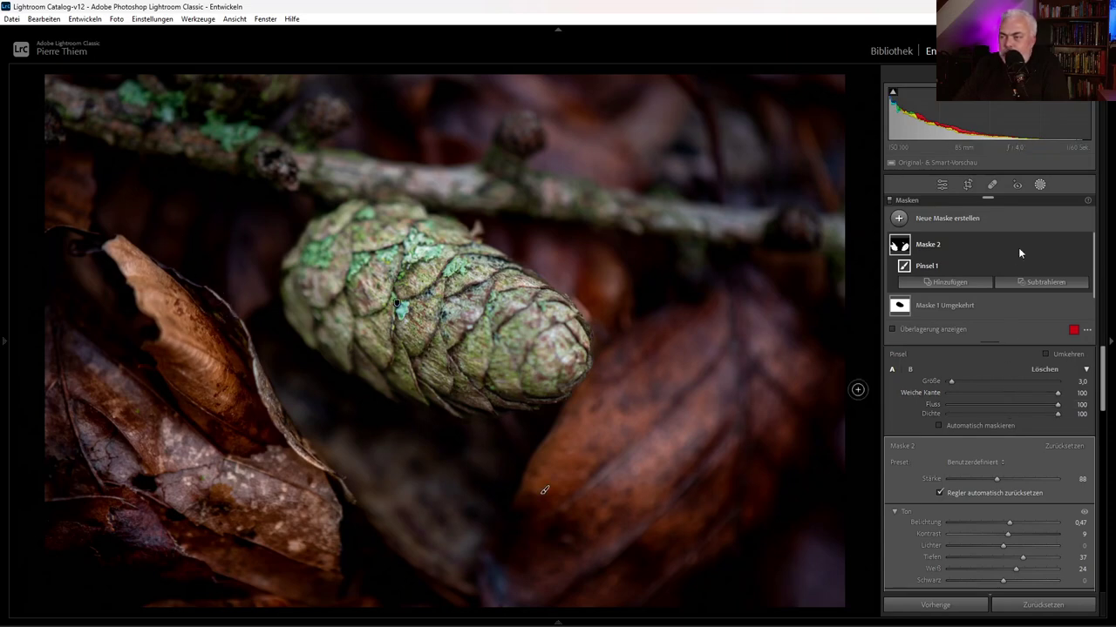
Exit masking with Schließen to return to the photo's Grundeinstellungen
click(1041, 185)
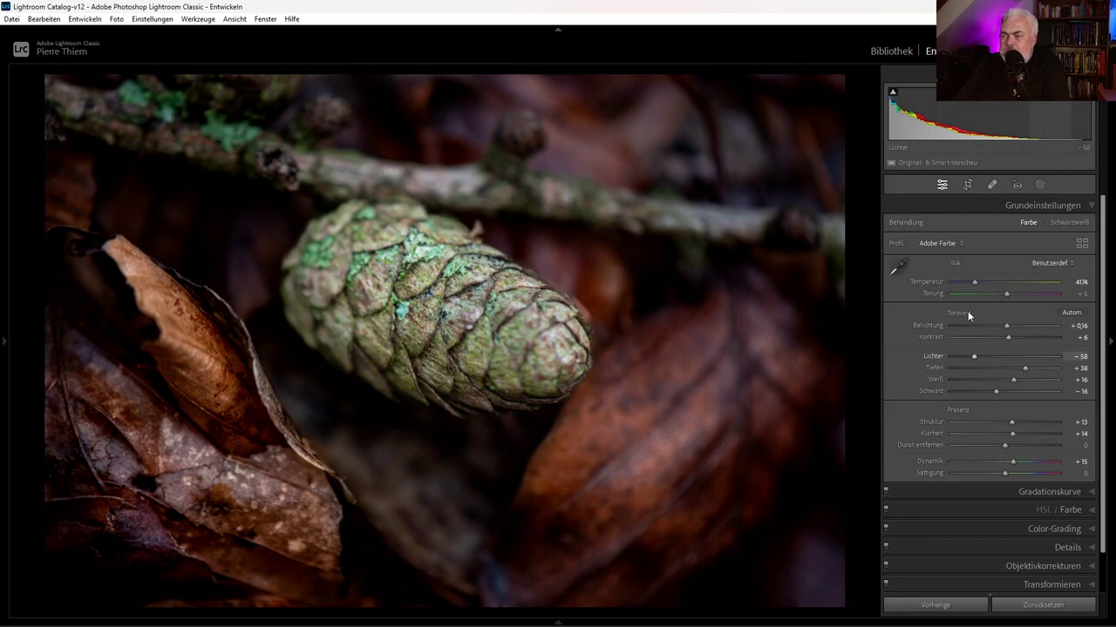
Collapse Basic and add highlight, midtone and shadow points in the Tone Curve
click(1087, 206)
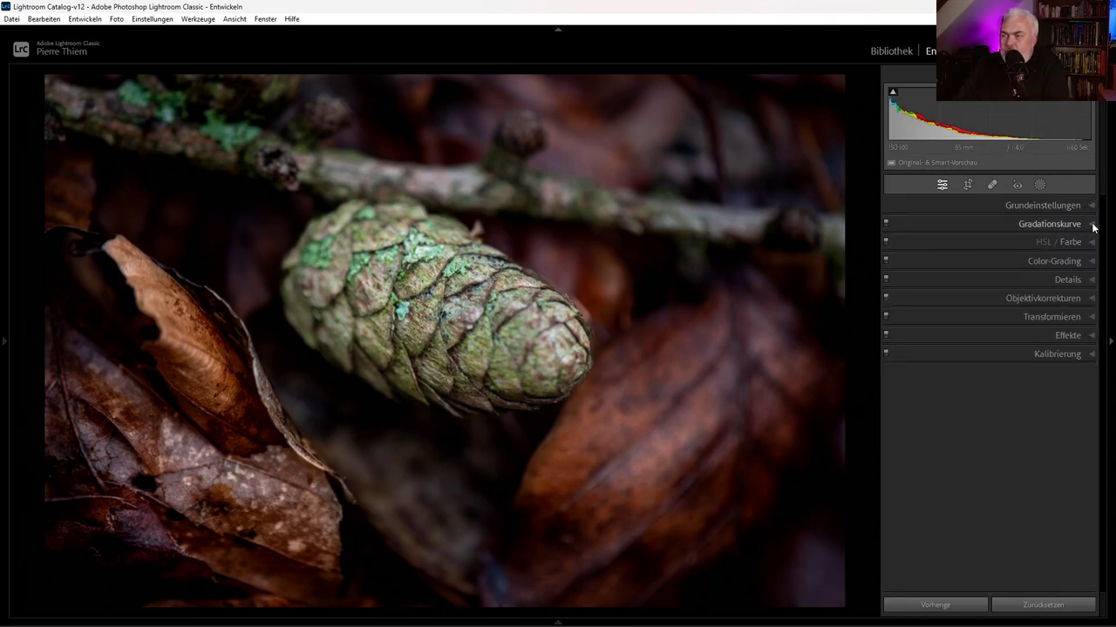
click(1087, 225)
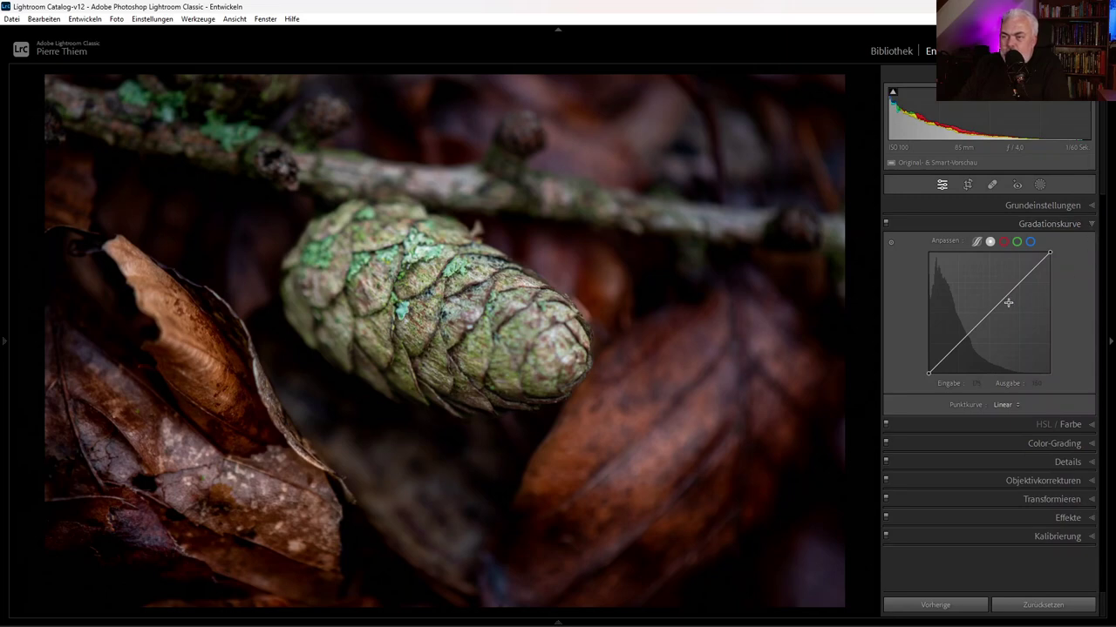
click(1018, 284)
click(986, 316)
click(960, 342)
Drag the points into an S: highlights raised, midtone near neutral, shadow lifted 66 to 74
drag(1019, 283, 1017, 278)
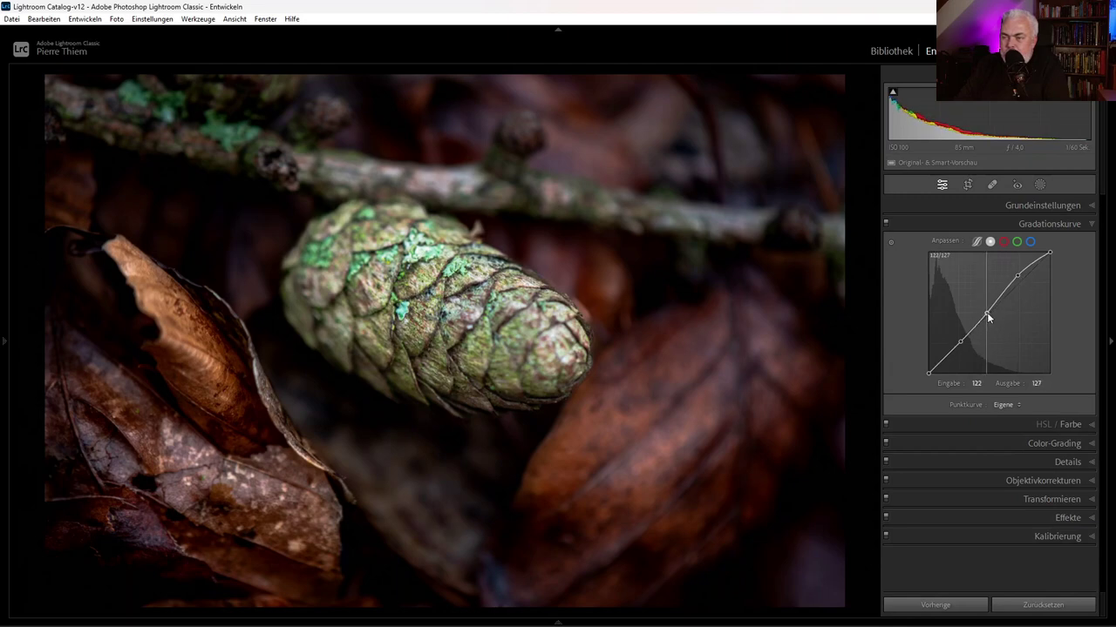
drag(988, 313, 989, 315)
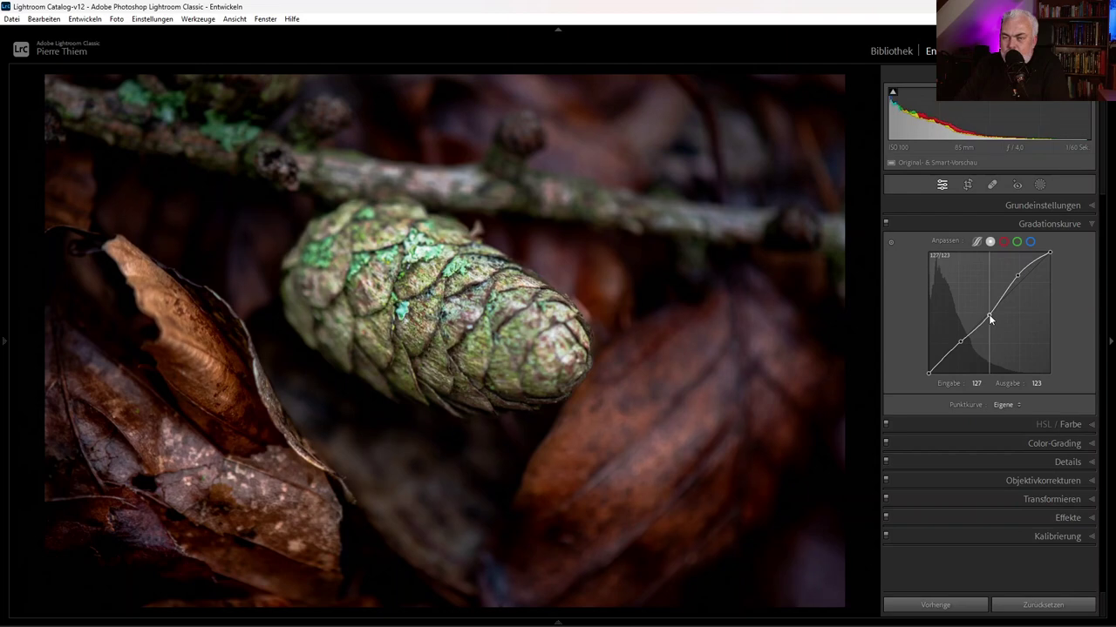
drag(988, 312, 996, 312)
drag(995, 312, 993, 309)
drag(962, 343, 959, 339)
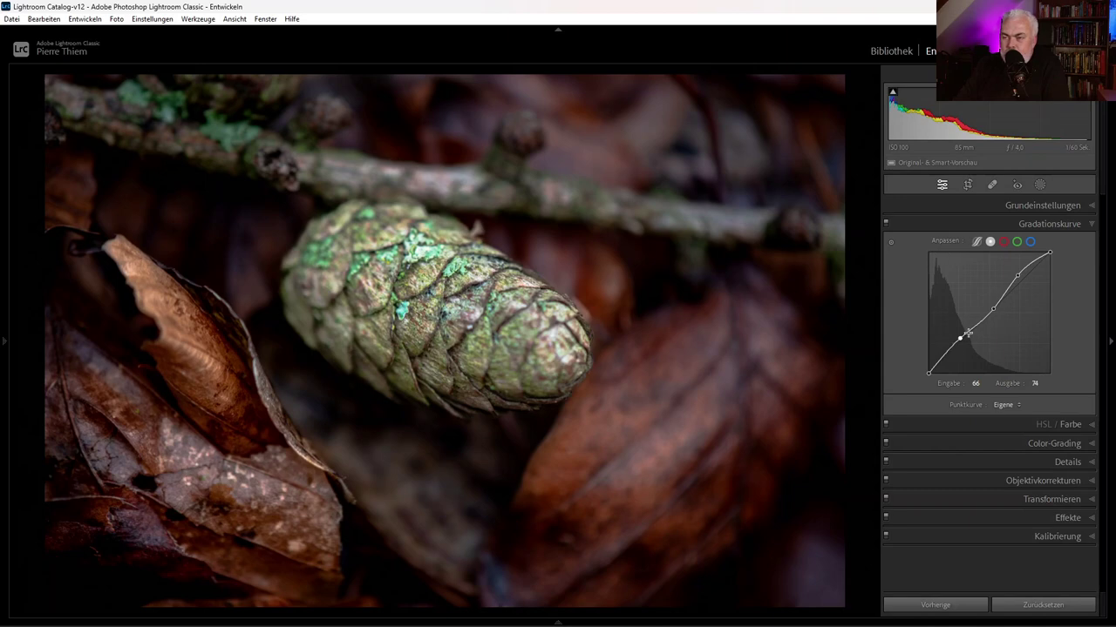
click(885, 225)
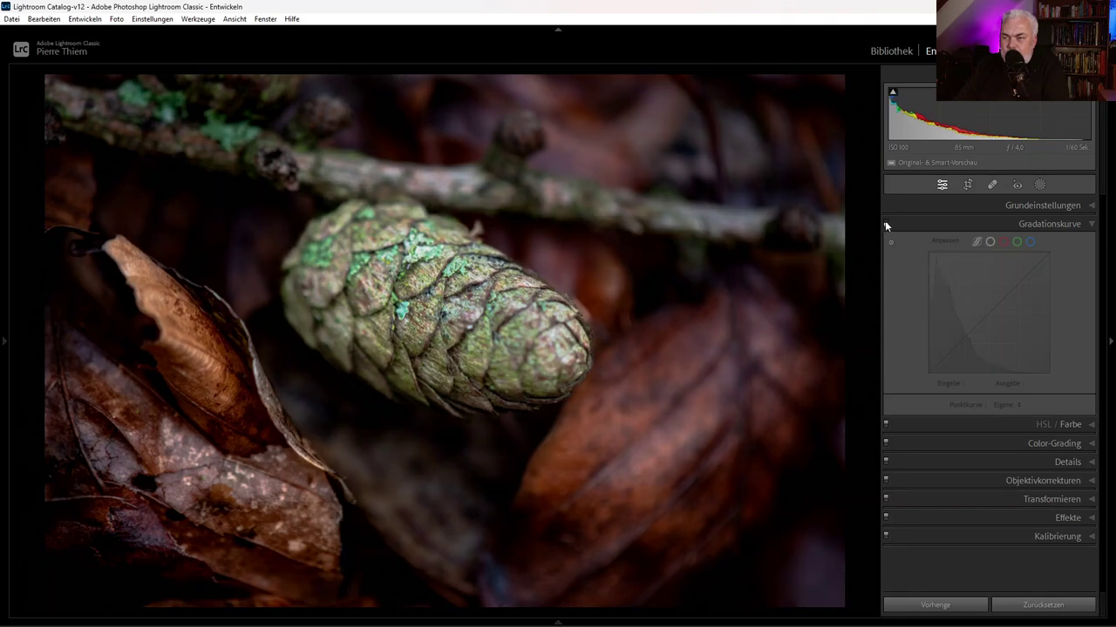
click(886, 225)
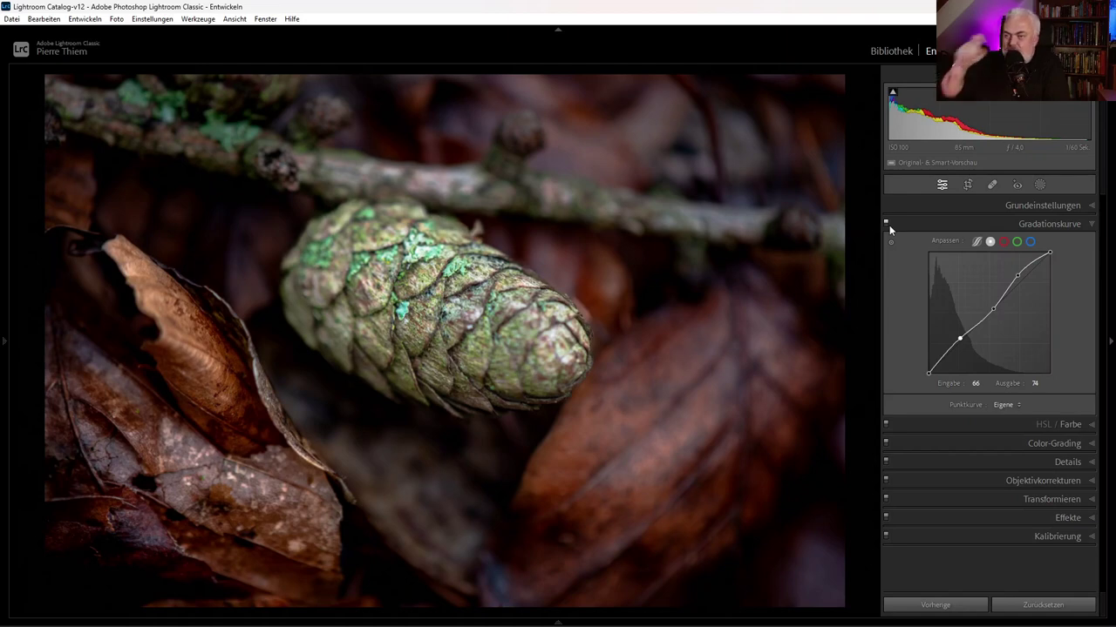
click(928, 374)
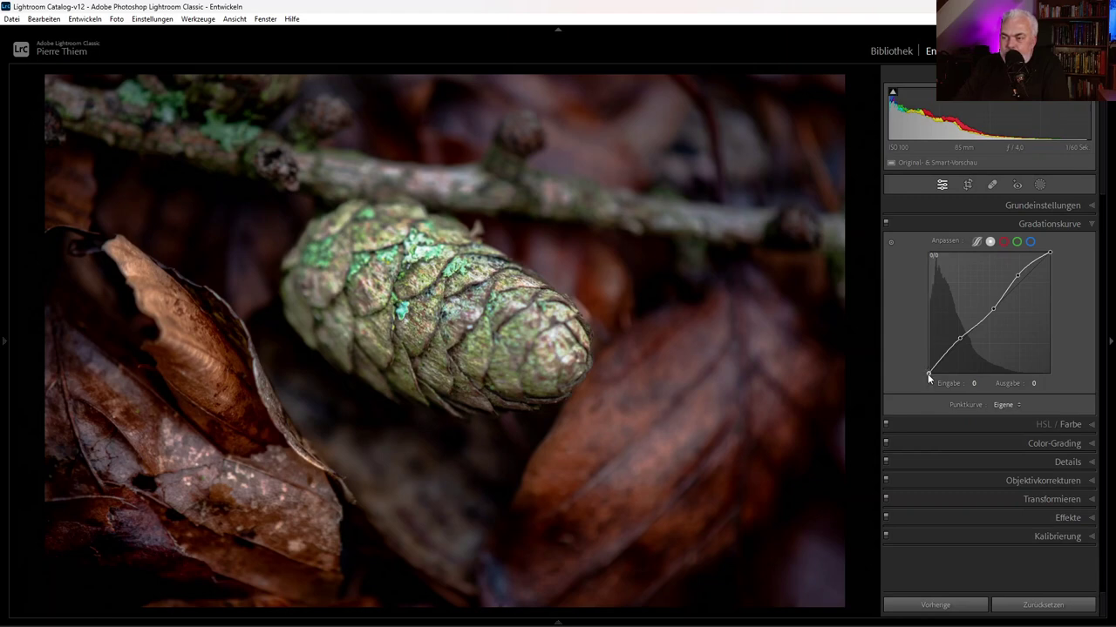
drag(927, 369, 928, 351)
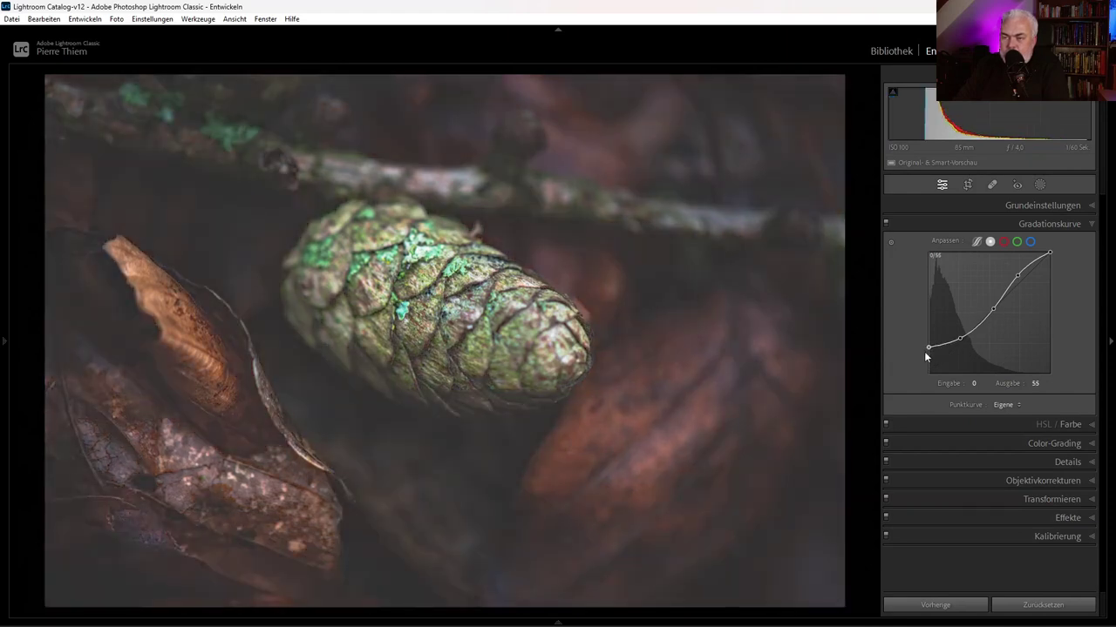
drag(925, 354, 926, 356)
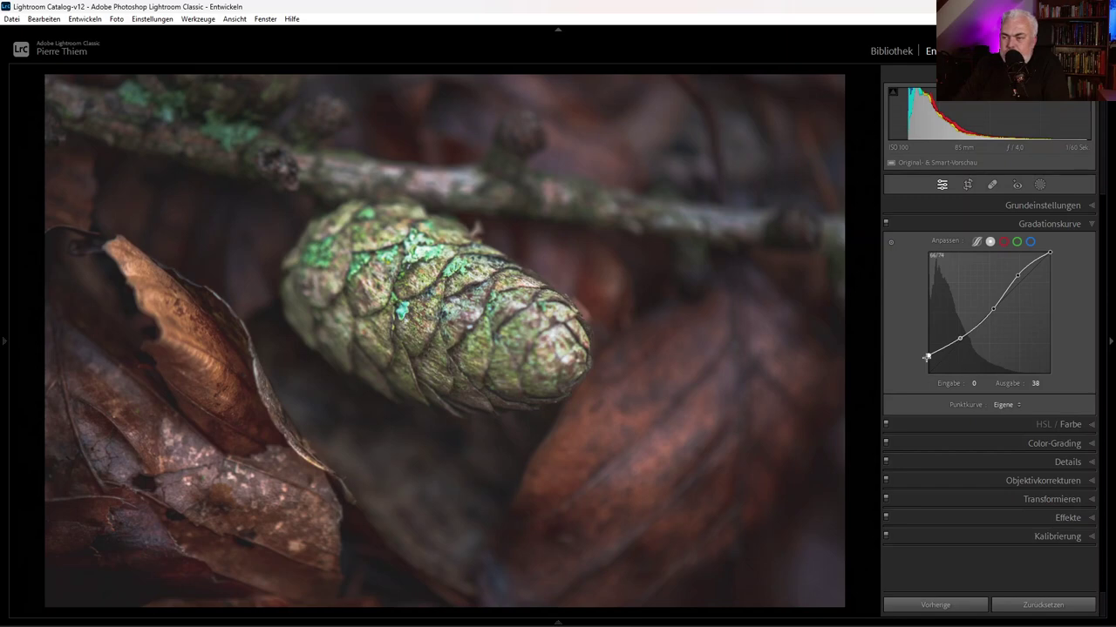
mouse_move(928, 357)
drag(929, 358, 930, 364)
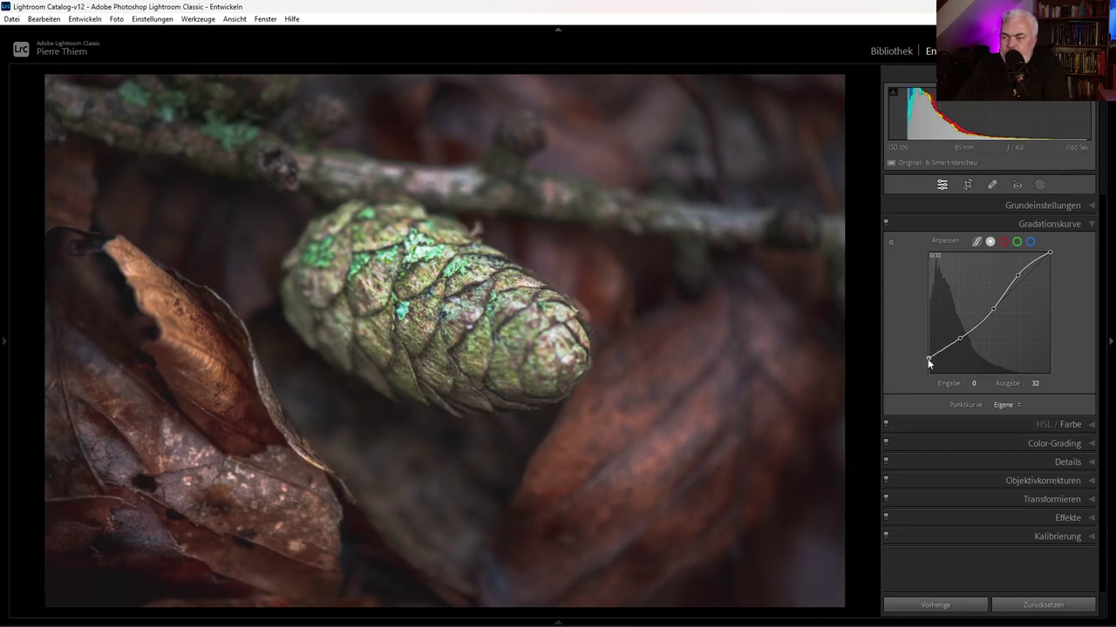
drag(929, 364, 928, 375)
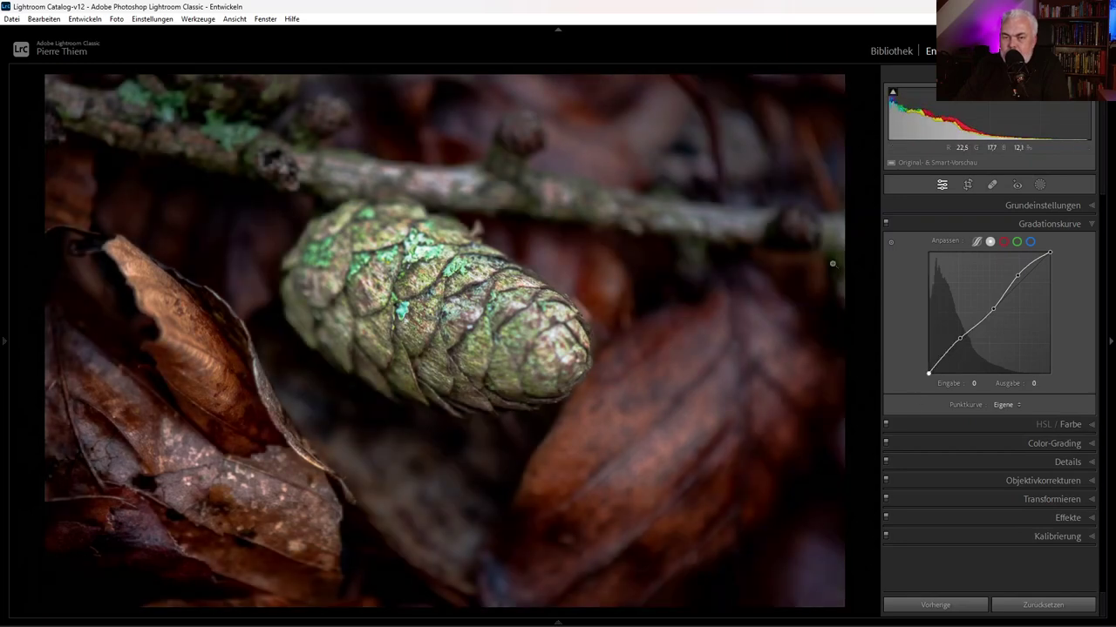
In HSL Luminance, brighten the Reds and give Orange a moderate boost
click(1091, 225)
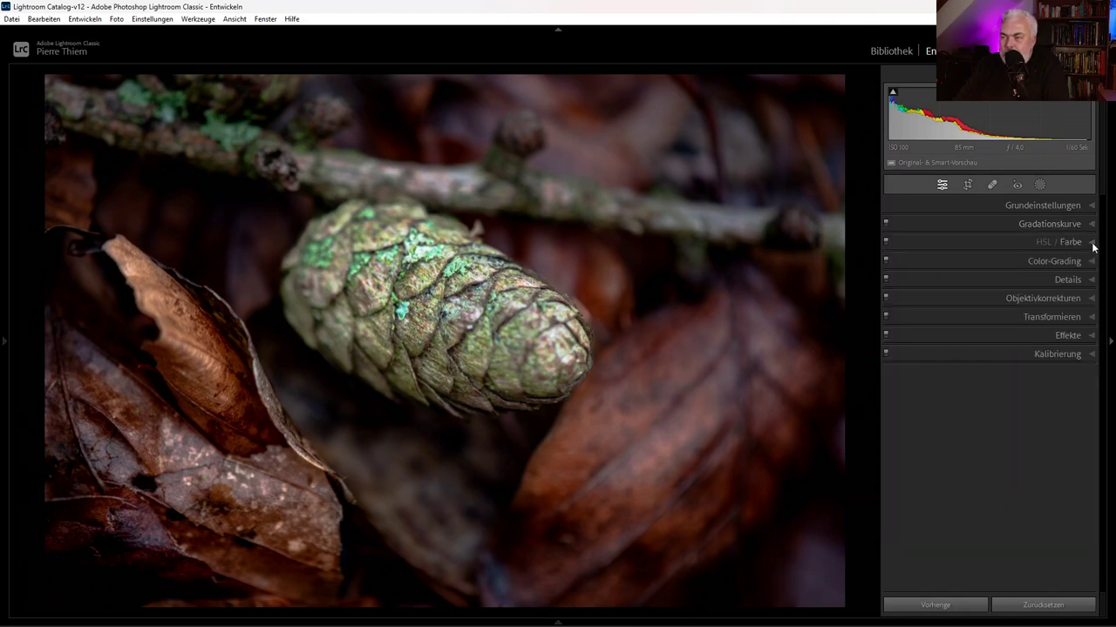
click(1092, 244)
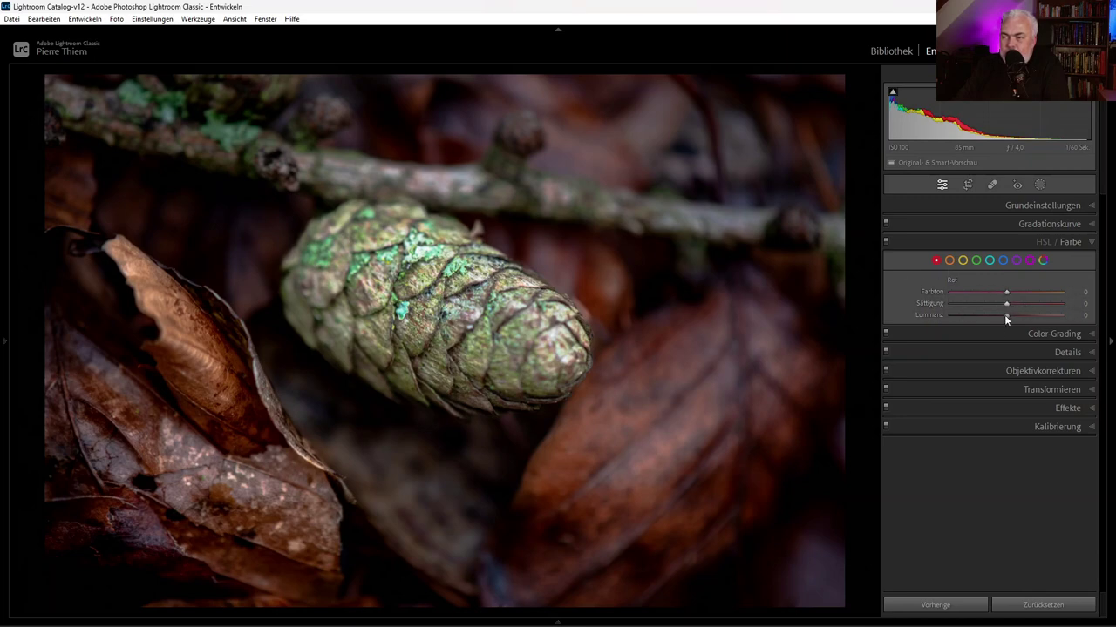
mouse_move(1005, 318)
mouse_down()
mouse_move(1046, 318)
mouse_move(1021, 321)
mouse_move(1037, 321)
mouse_up()
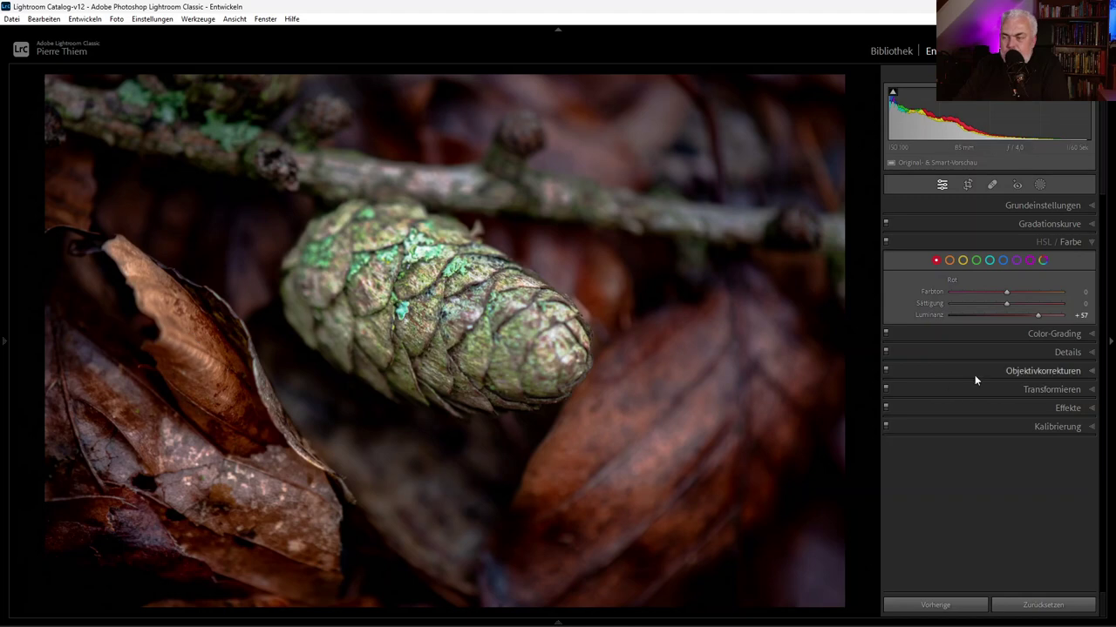
click(949, 260)
drag(1007, 317, 1026, 319)
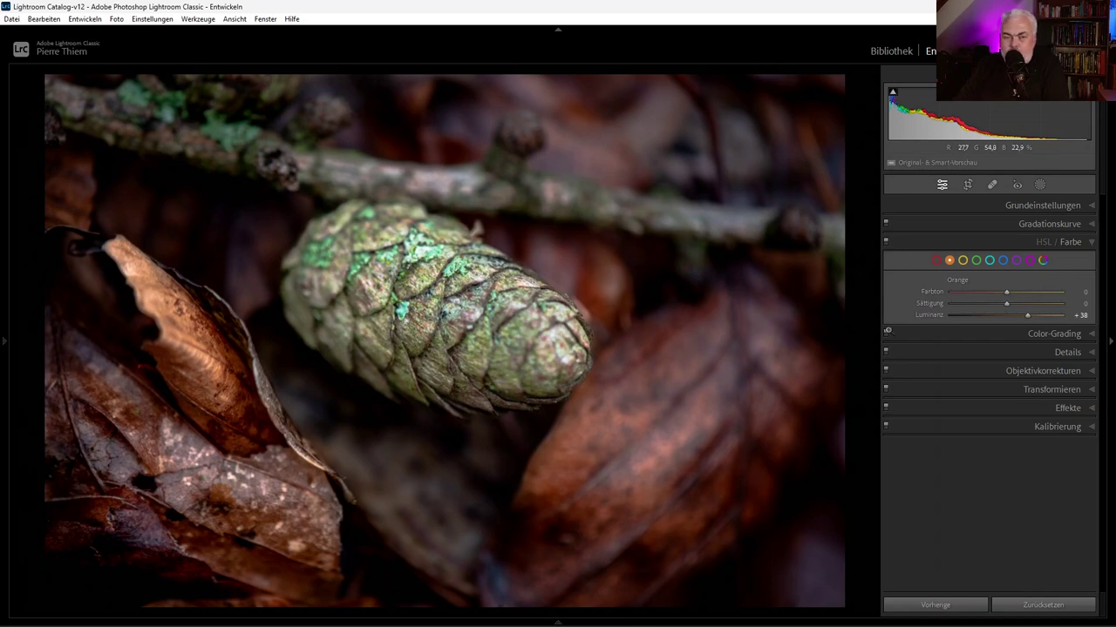
drag(1025, 317, 1009, 316)
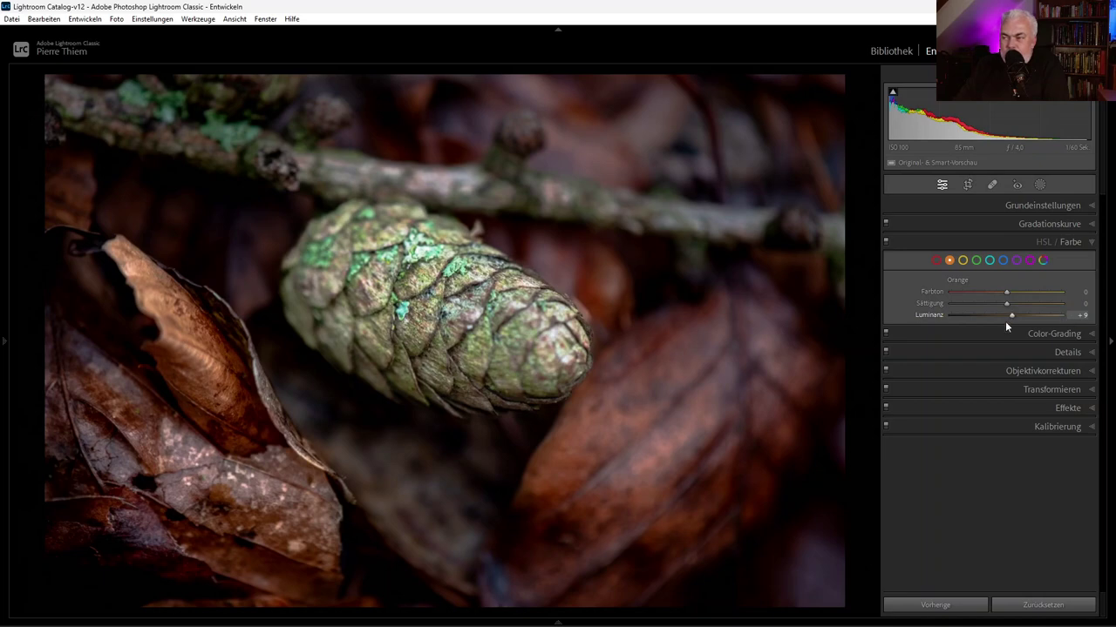
Set Yellow luminance to +20 and Green luminance to −16
click(962, 259)
key(Down)
drag(1010, 314, 1012, 318)
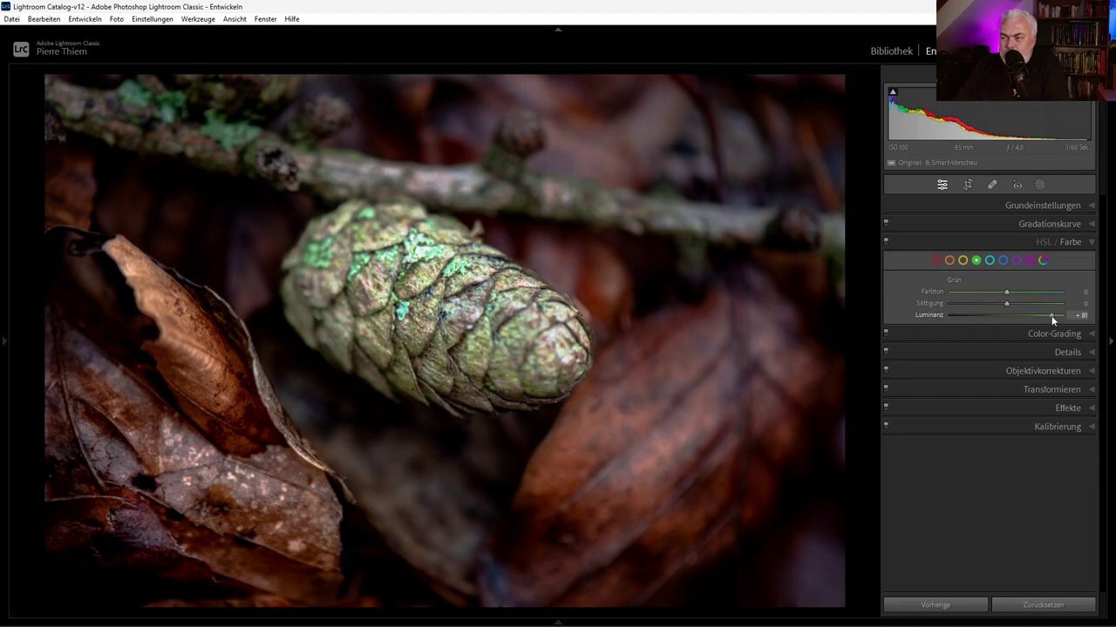
drag(1051, 316, 1006, 314)
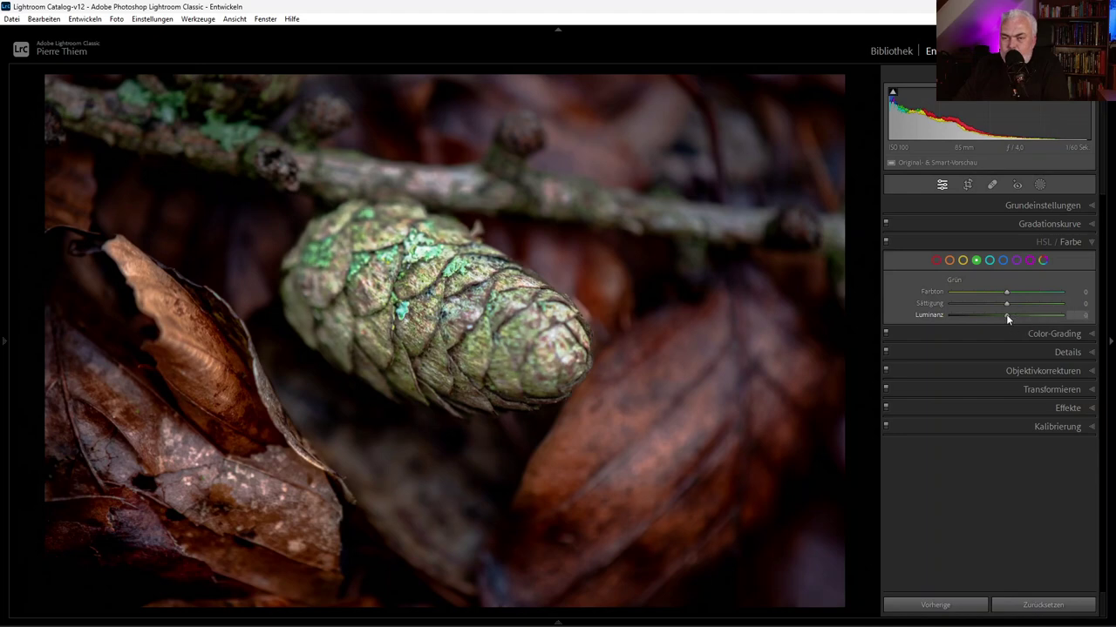
click(1006, 313)
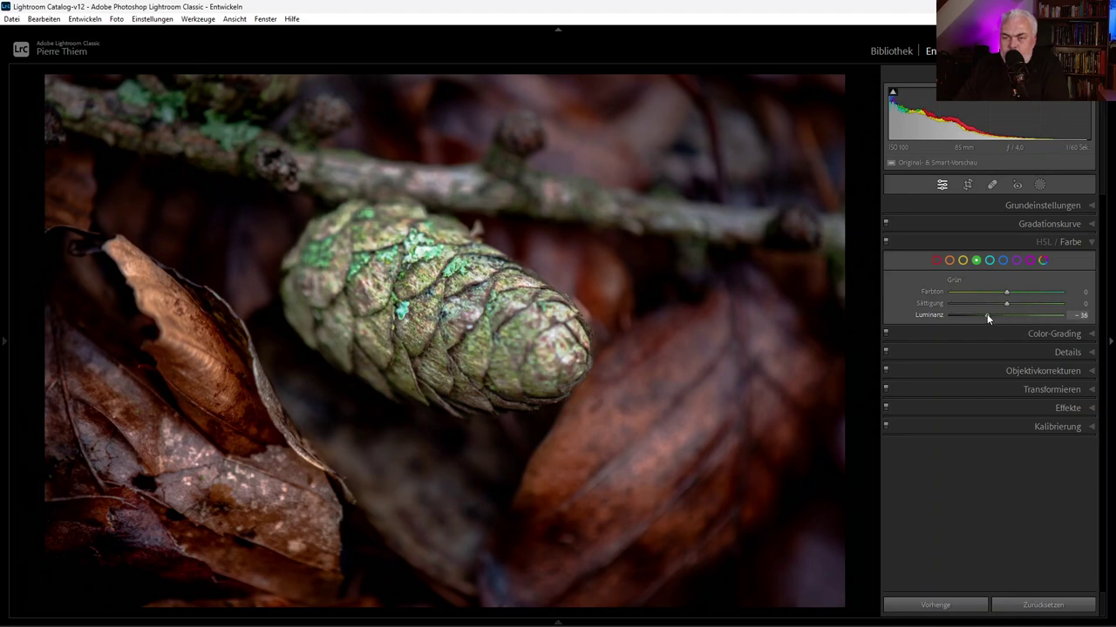
key(Up)
Darken Aqua luminance to −61 and Blue luminance to −38
click(990, 261)
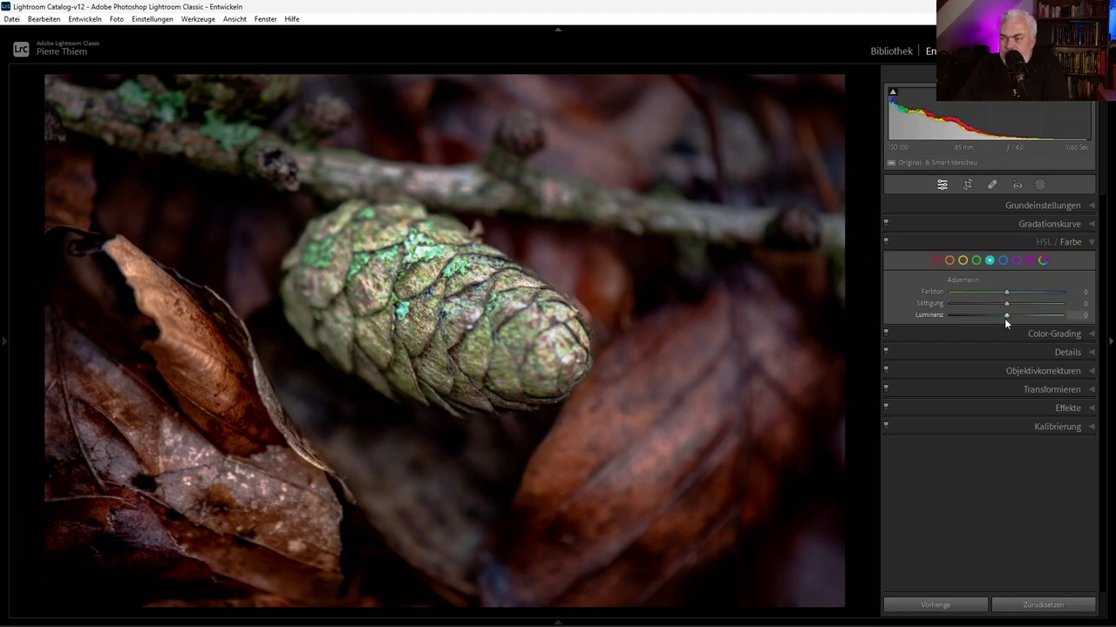
mouse_move(1007, 317)
mouse_down()
mouse_move(1021, 319)
mouse_move(986, 313)
mouse_up()
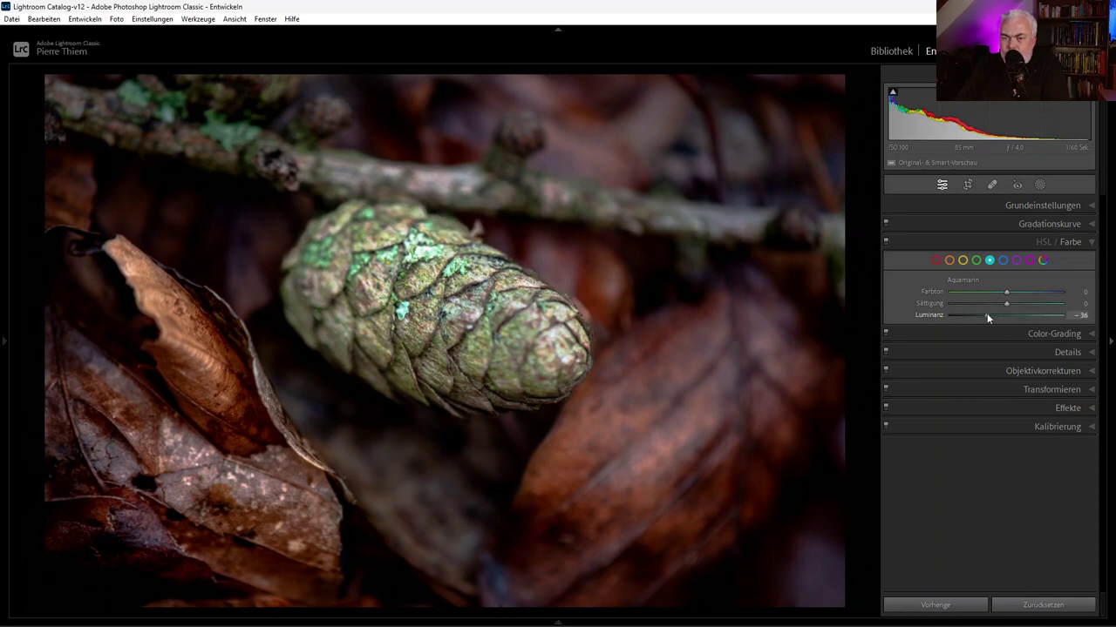
drag(969, 316, 974, 317)
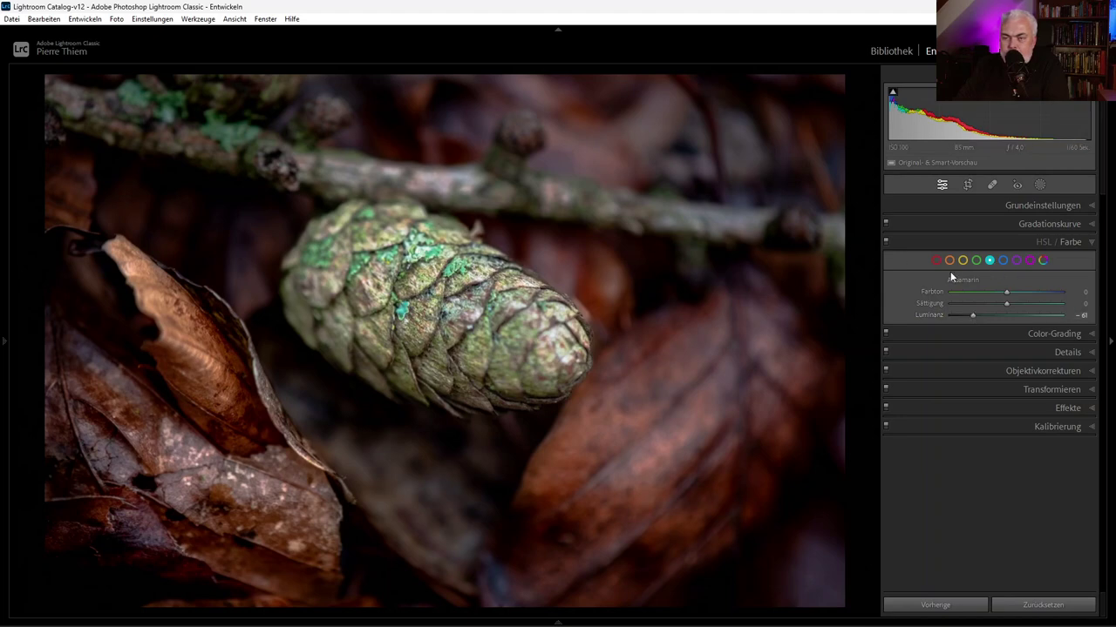
click(1003, 260)
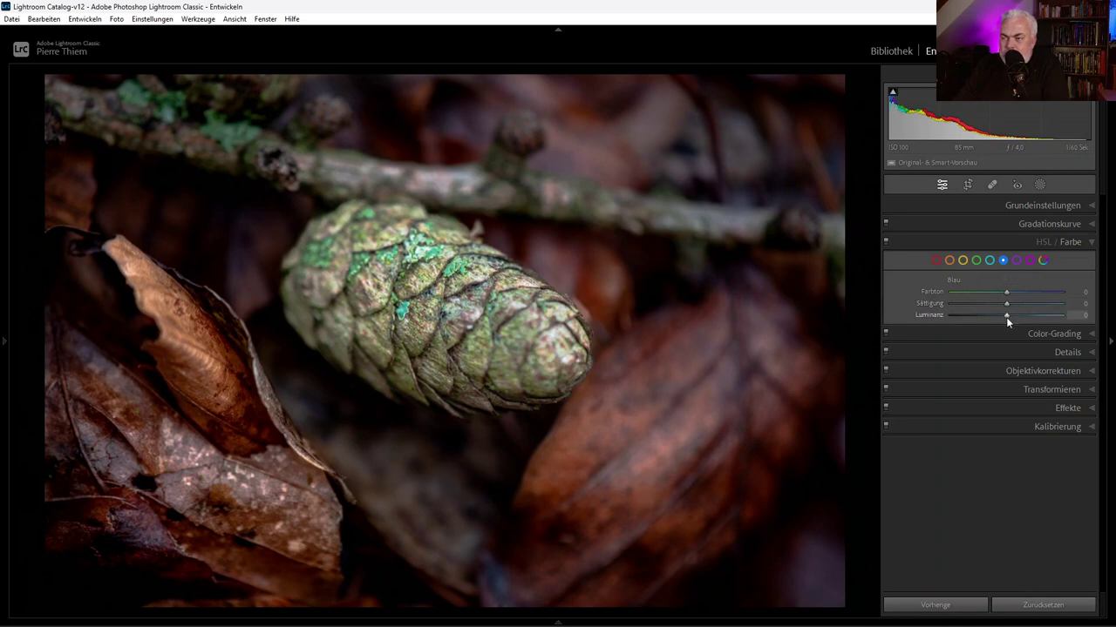
mouse_move(1007, 316)
mouse_down()
mouse_move(993, 316)
mouse_move(1054, 319)
mouse_up()
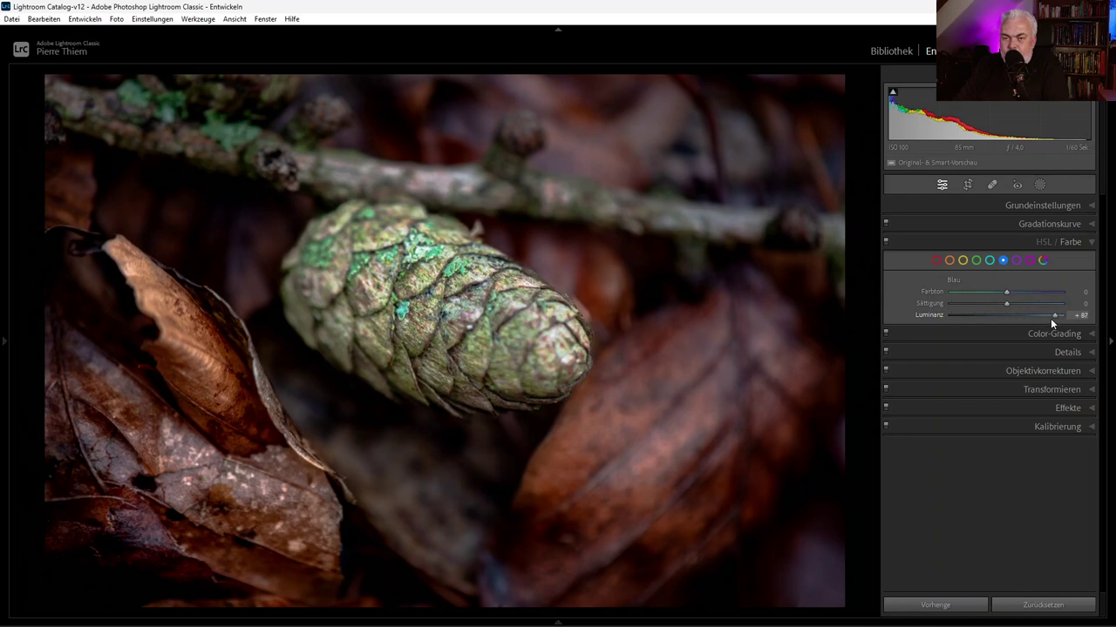
mouse_move(998, 319)
mouse_down()
mouse_move(965, 315)
mouse_move(996, 315)
mouse_up()
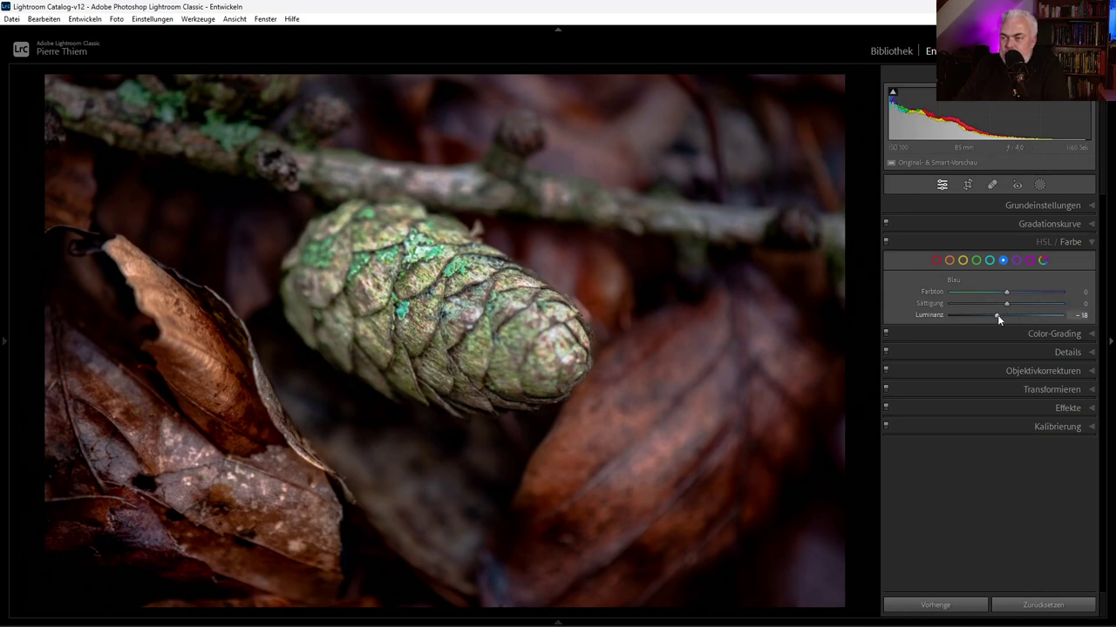
mouse_move(998, 317)
mouse_down()
mouse_move(977, 316)
mouse_move(1057, 319)
mouse_up()
mouse_move(987, 317)
mouse_down()
mouse_move(1029, 319)
mouse_move(998, 321)
mouse_up()
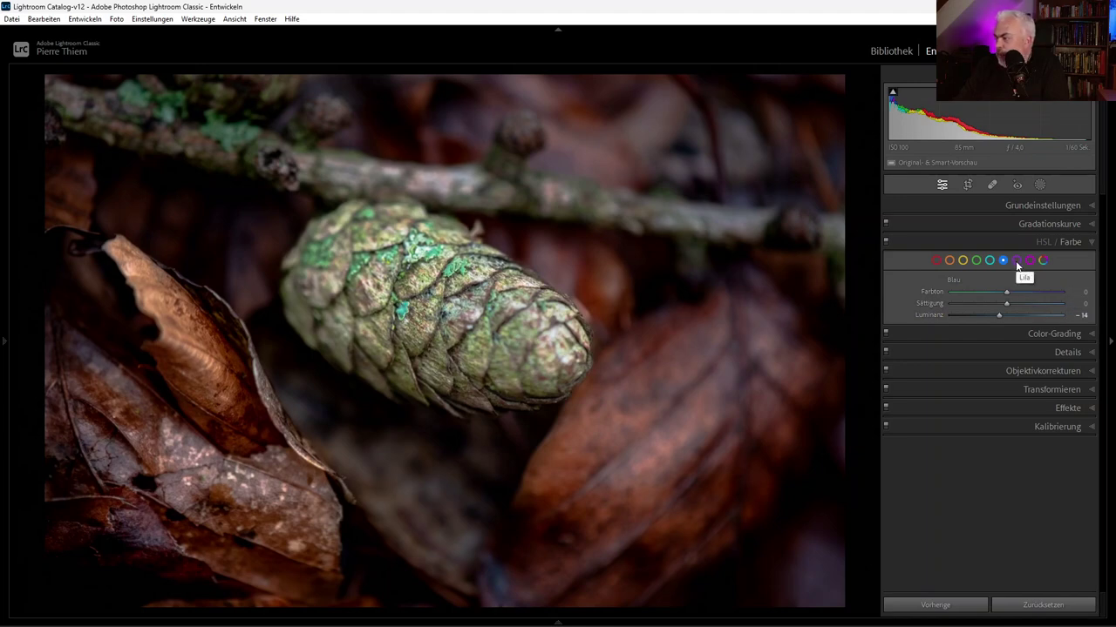
Adjust Purple luminance, darken Magenta slightly, and collapse the HSL section
click(1016, 261)
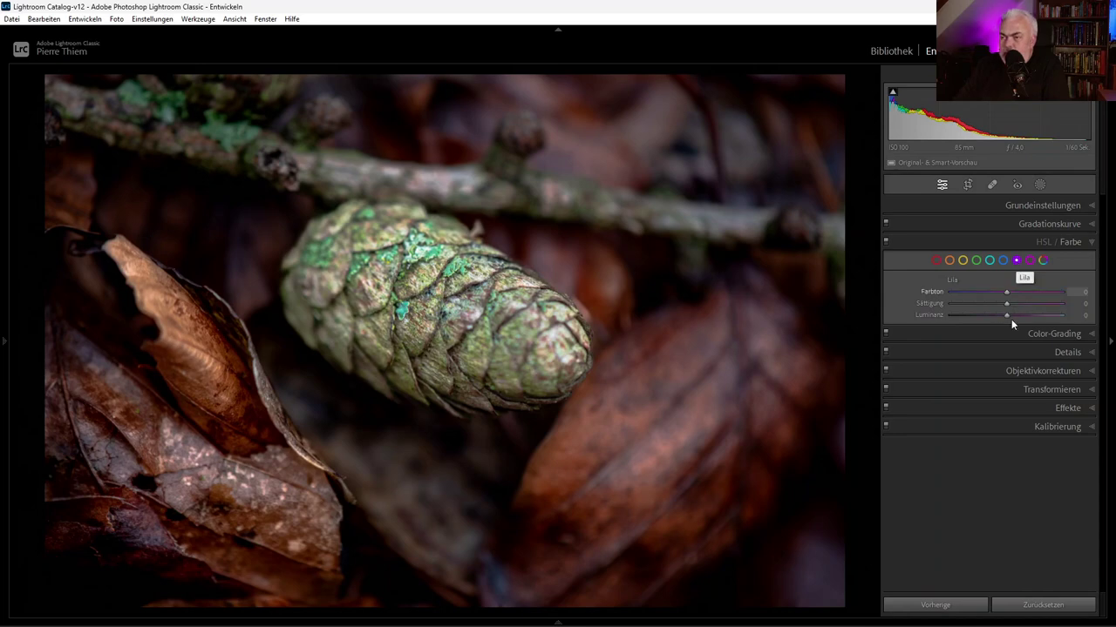
drag(1006, 315, 985, 319)
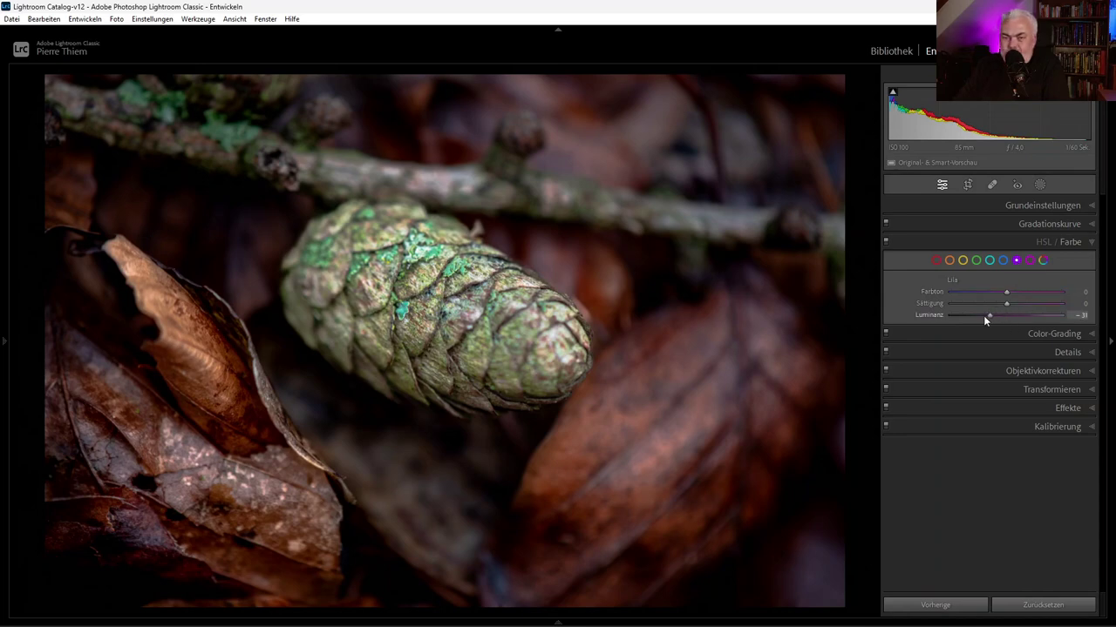
mouse_move(954, 321)
mouse_down()
mouse_move(1045, 327)
mouse_move(1006, 320)
mouse_up()
click(1029, 260)
drag(1006, 316, 1005, 316)
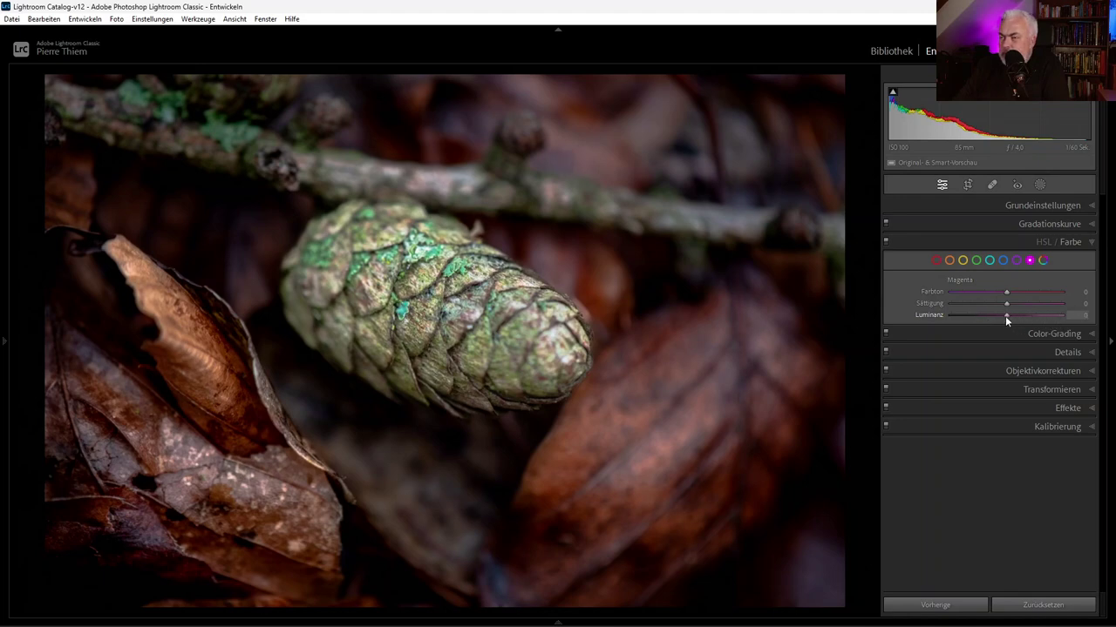
click(1087, 247)
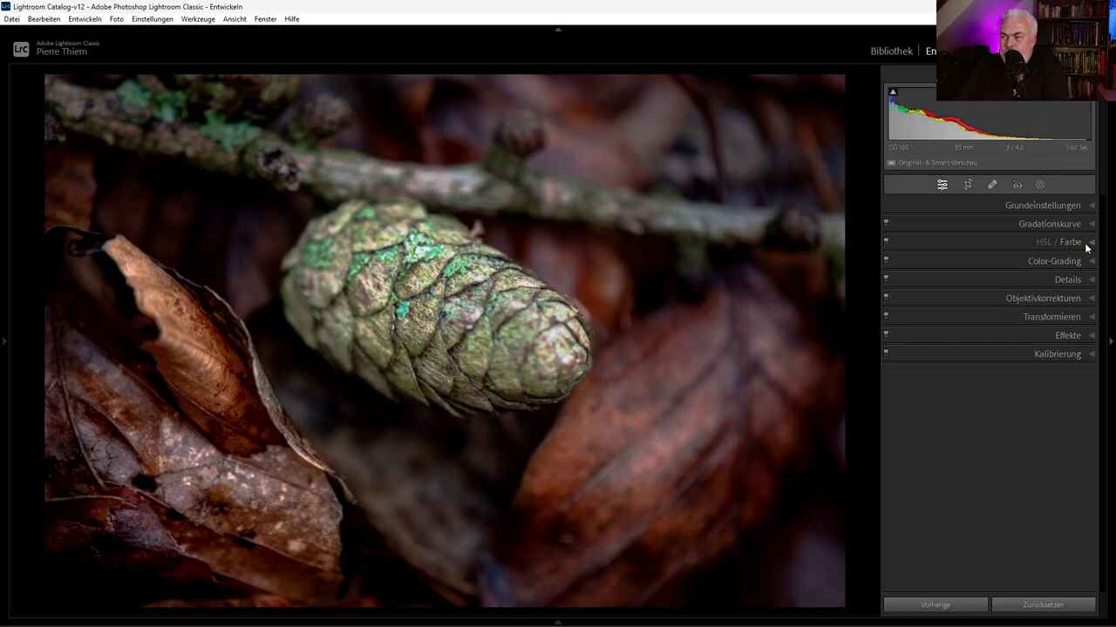
In Color Grading, tint the Shadows at Hue 38, Saturation 20
click(1091, 261)
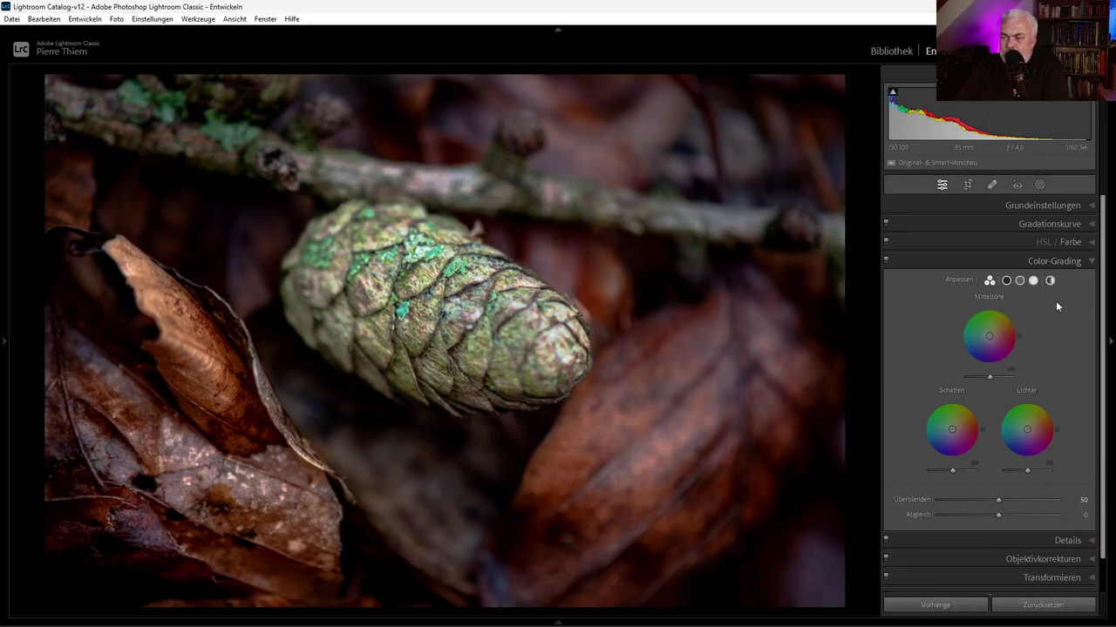
click(1005, 280)
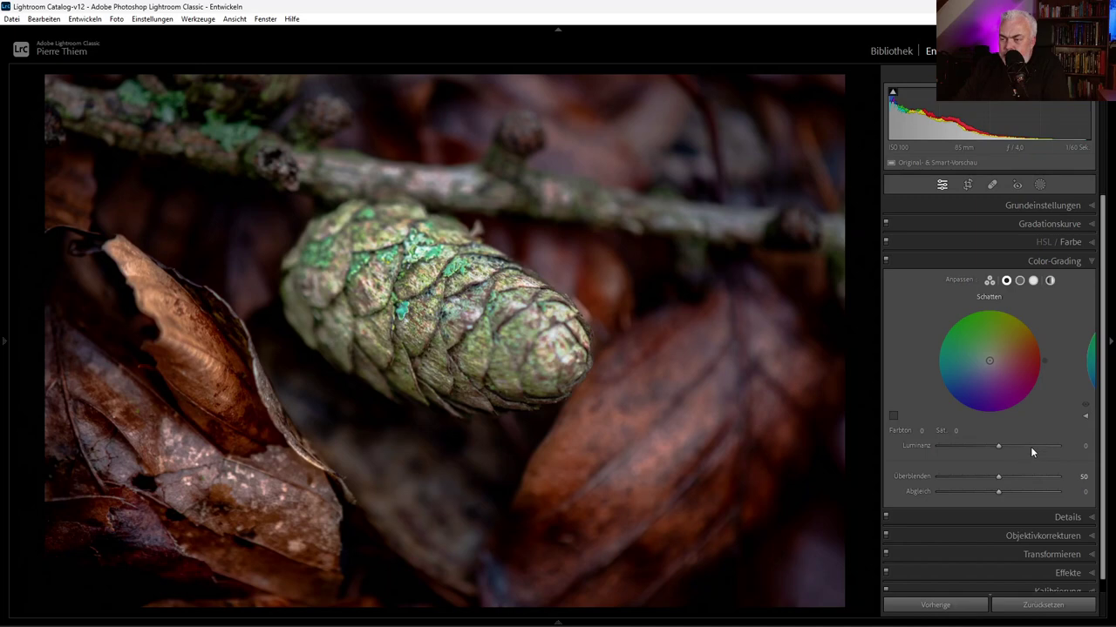
mouse_move(990, 362)
mouse_down()
mouse_move(970, 374)
mouse_move(1002, 355)
mouse_up()
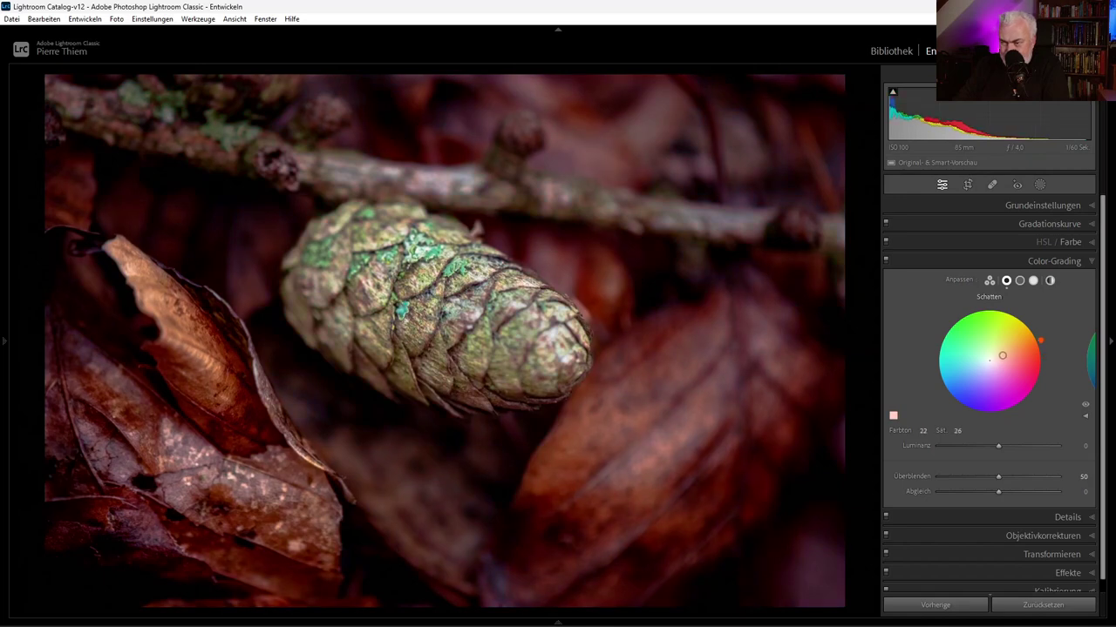
drag(1002, 355, 1000, 355)
drag(1039, 337, 1040, 339)
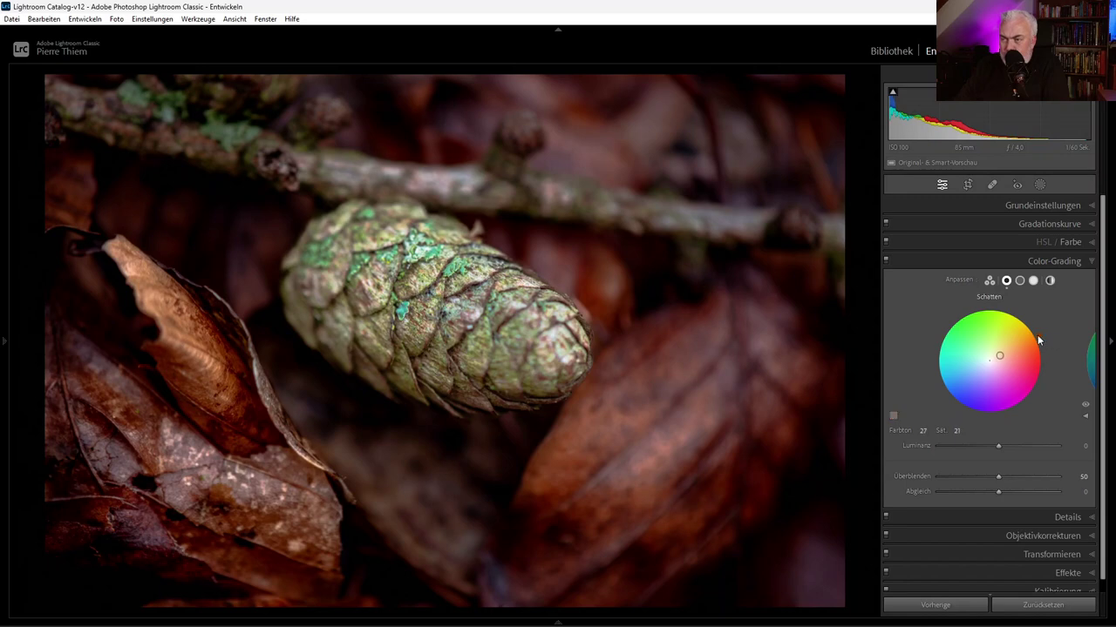
drag(1037, 336, 1033, 329)
Raise Blending to 62, keep Balance at 0, and try brightening the shadows
mouse_move(1000, 477)
mouse_down()
mouse_move(1025, 482)
mouse_move(1015, 482)
mouse_up()
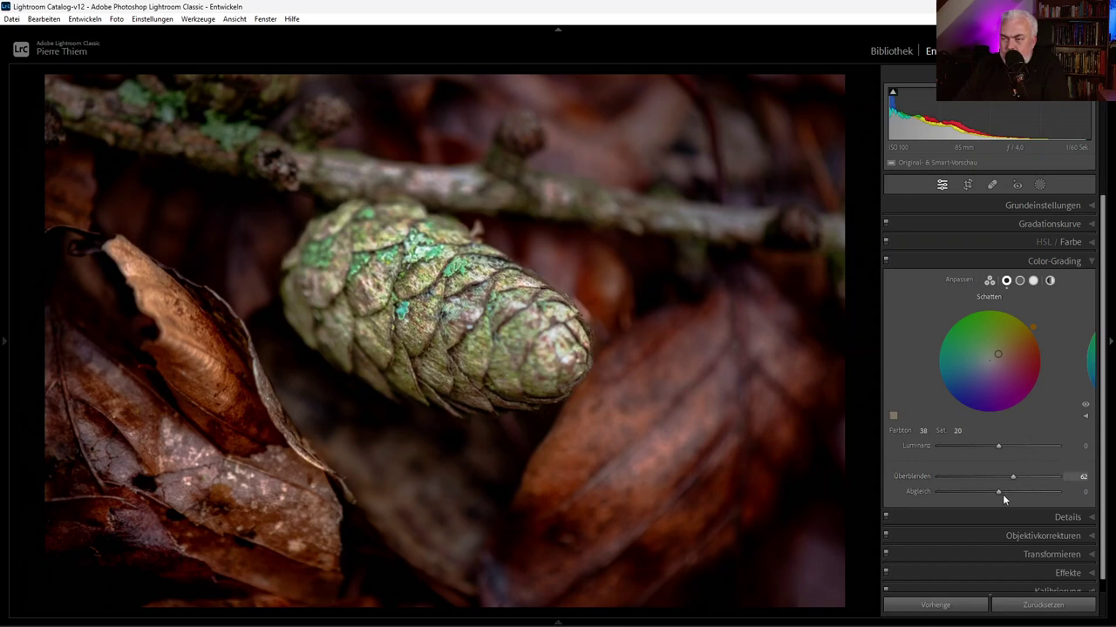
mouse_move(1002, 493)
mouse_down()
mouse_move(1039, 493)
mouse_move(960, 493)
mouse_up()
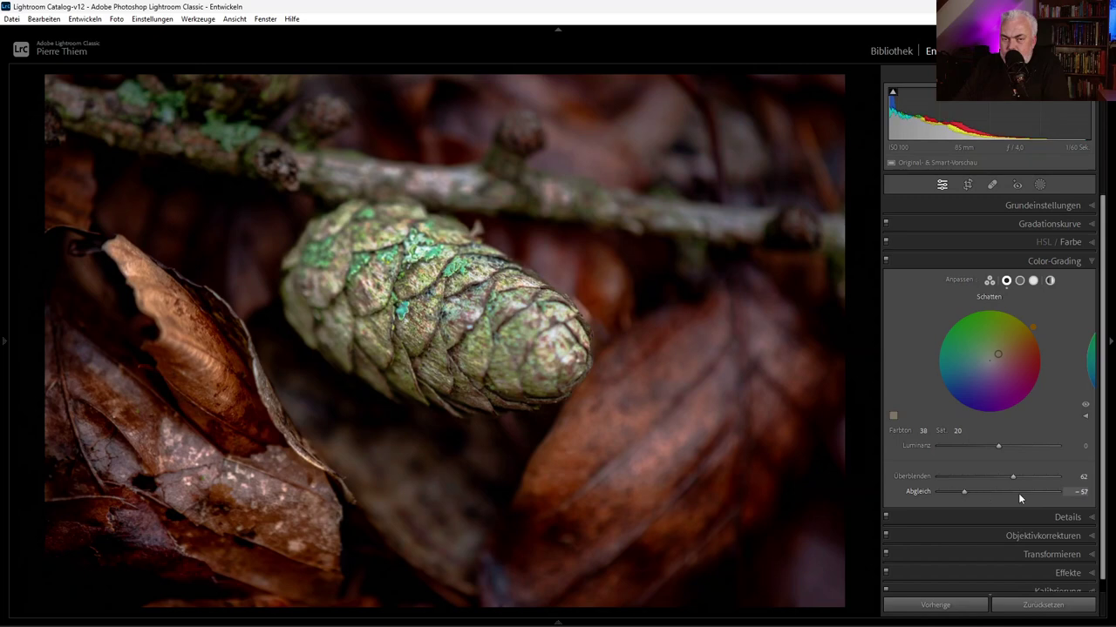
click(995, 491)
mouse_move(1008, 445)
mouse_down()
mouse_move(1031, 446)
mouse_move(997, 447)
mouse_up()
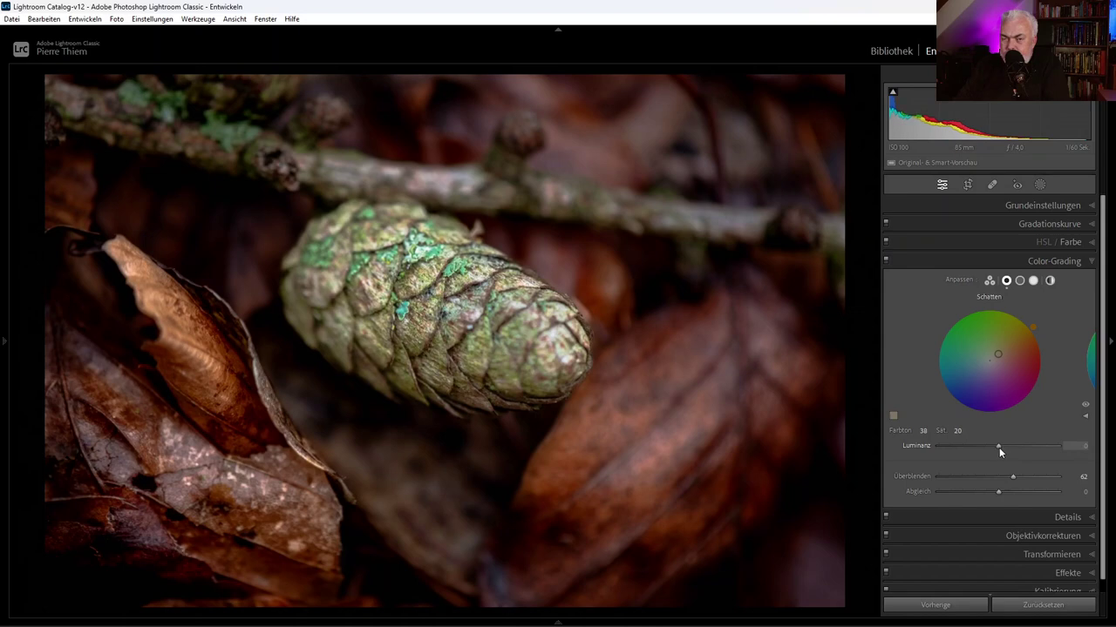
Try a warm midtone tint, then tint the Highlights blue at Hue 228, Saturation 69
click(1019, 281)
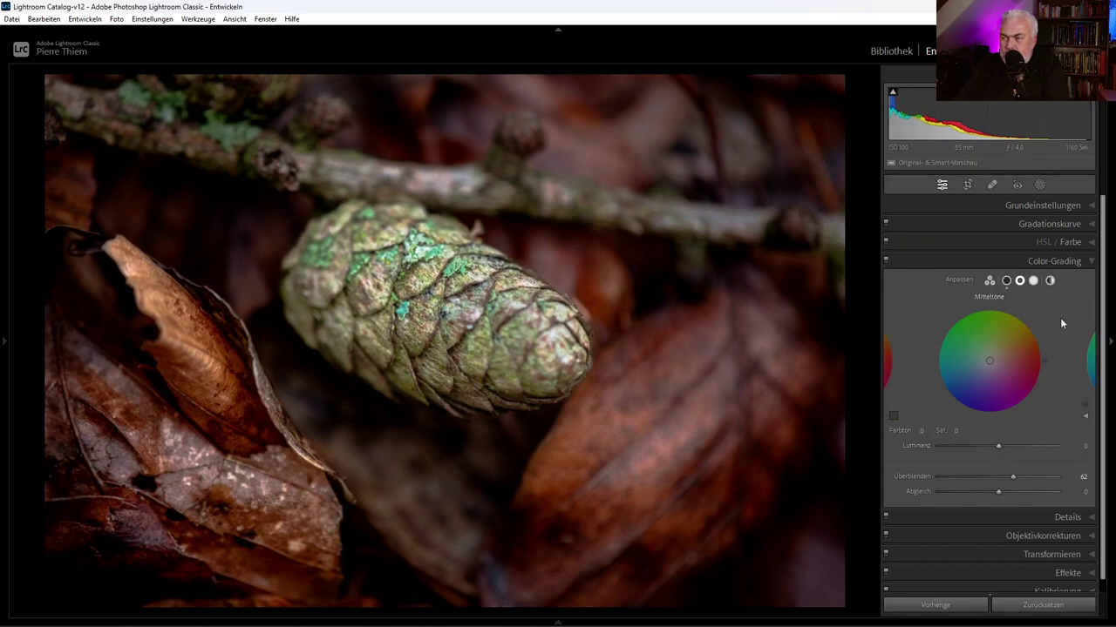
drag(989, 360, 994, 359)
mouse_move(1046, 363)
mouse_down()
mouse_move(983, 416)
mouse_move(958, 406)
mouse_up()
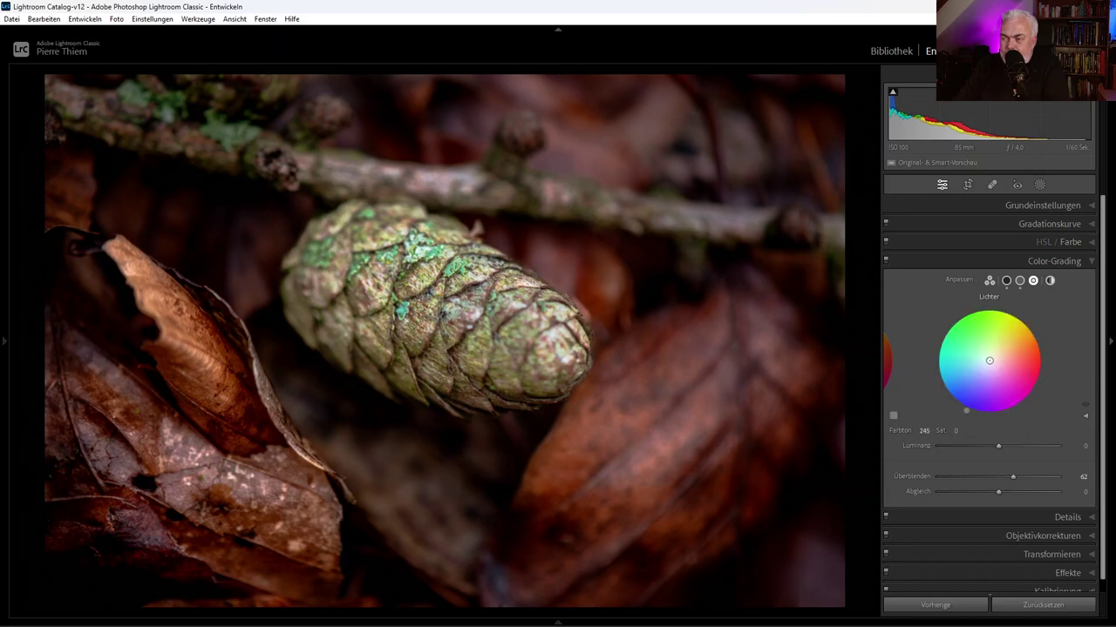
click(985, 365)
drag(985, 364, 967, 386)
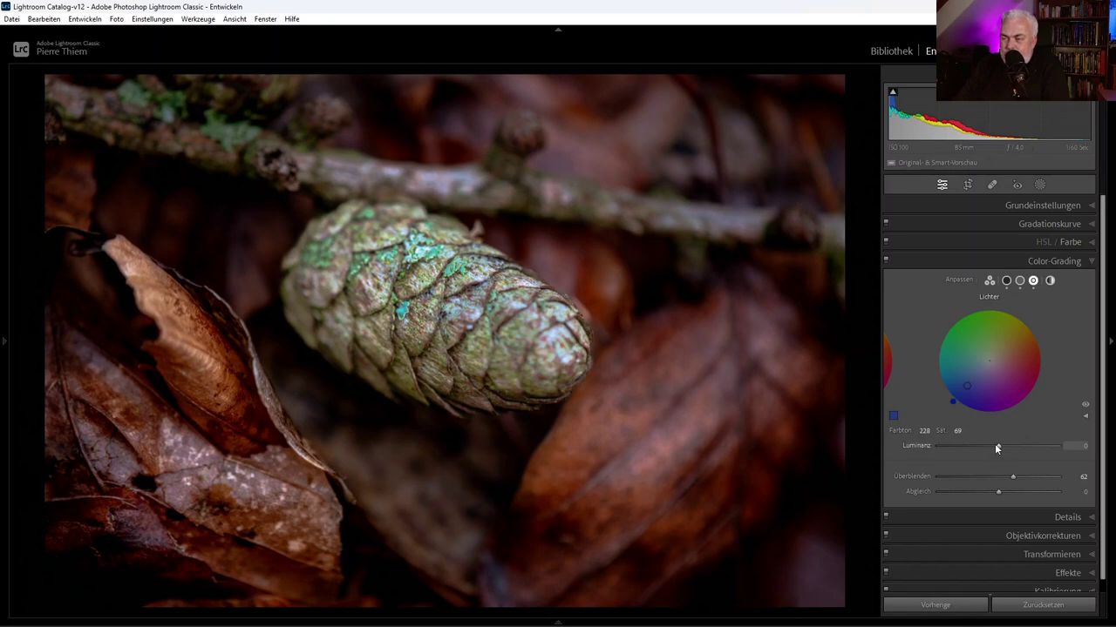
Set Highlights luminance to +9 and collapse the Color Grading section
drag(999, 449, 1019, 451)
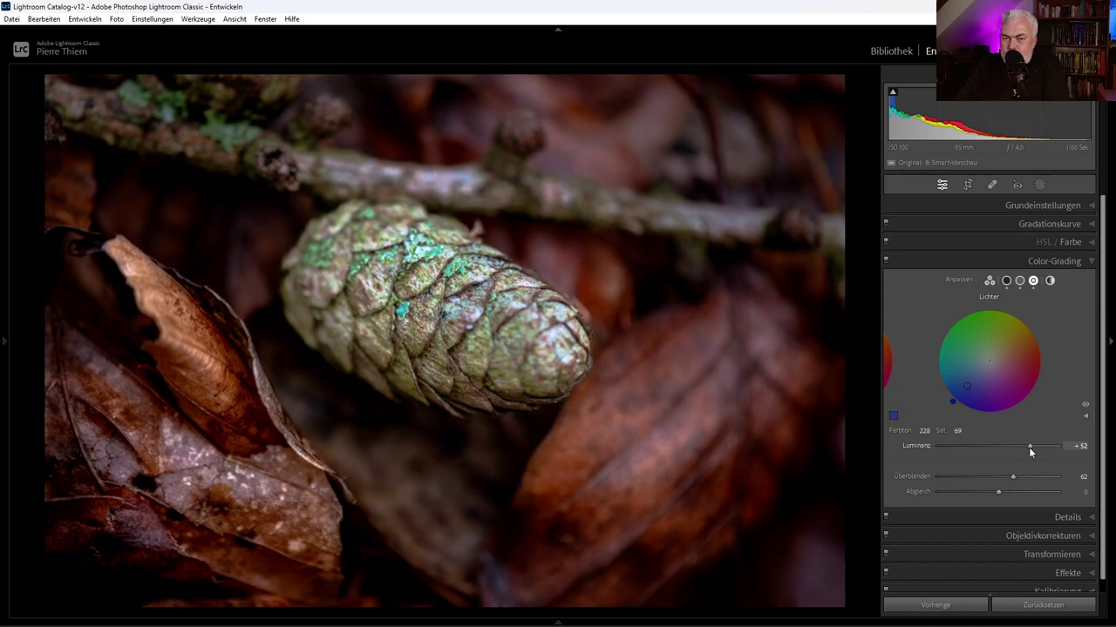
drag(1028, 447, 993, 447)
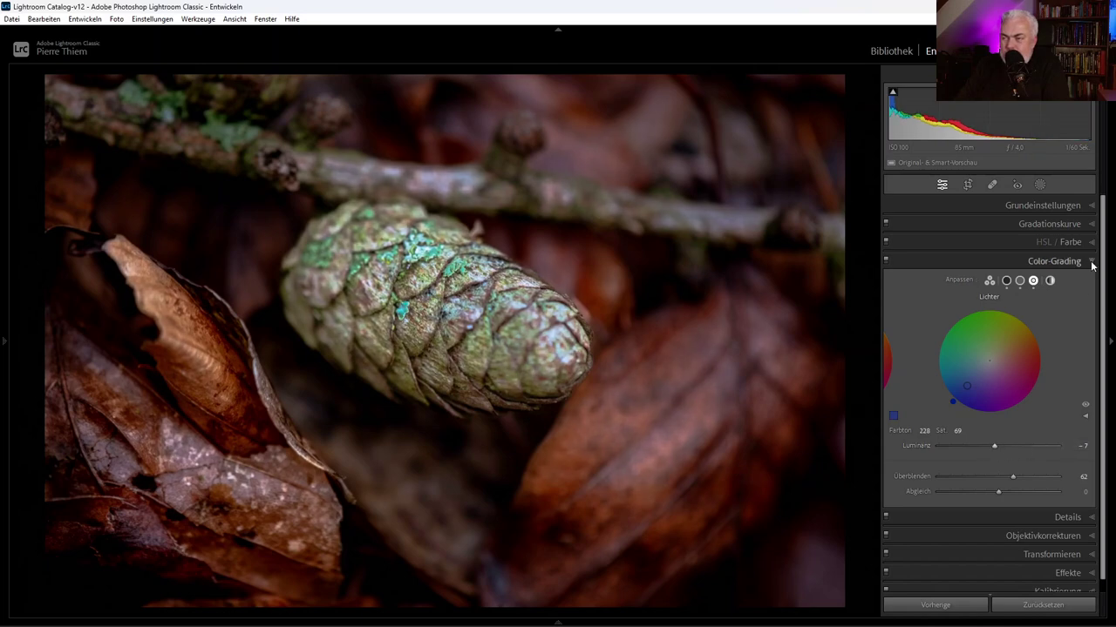
drag(994, 447, 1004, 447)
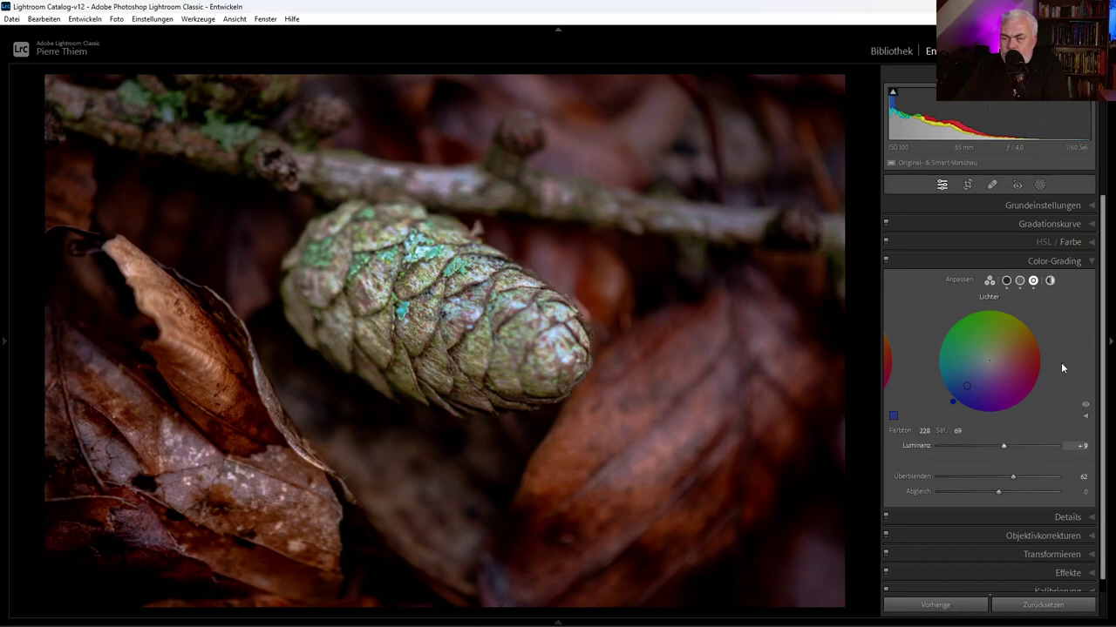
click(1053, 261)
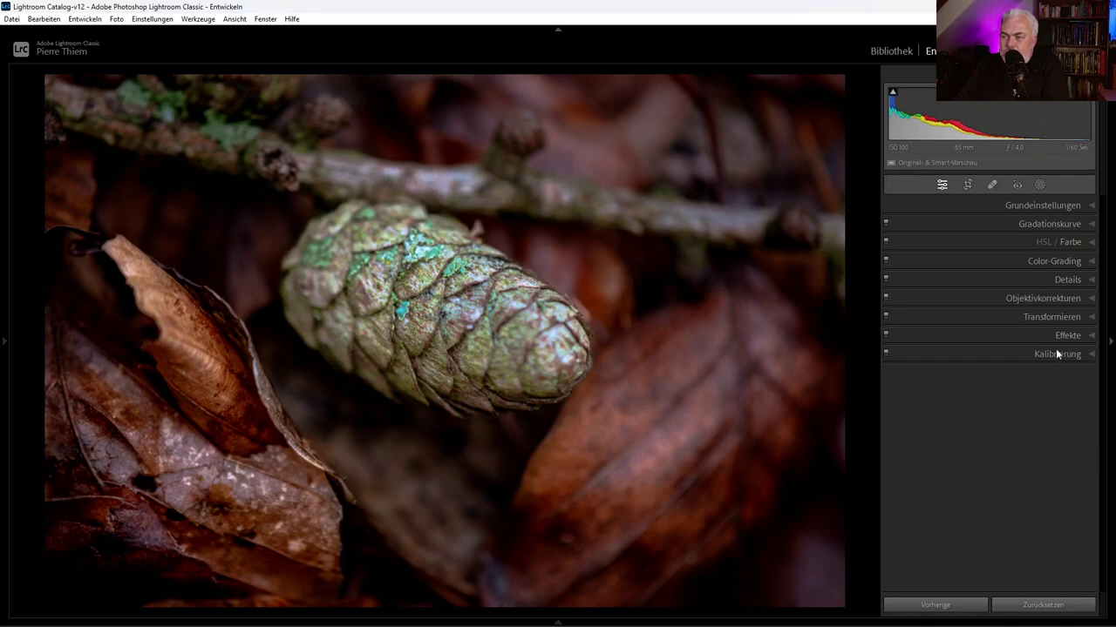
Expand the Calibration section, showing Process Version 5 with all sliders at 0
click(1093, 357)
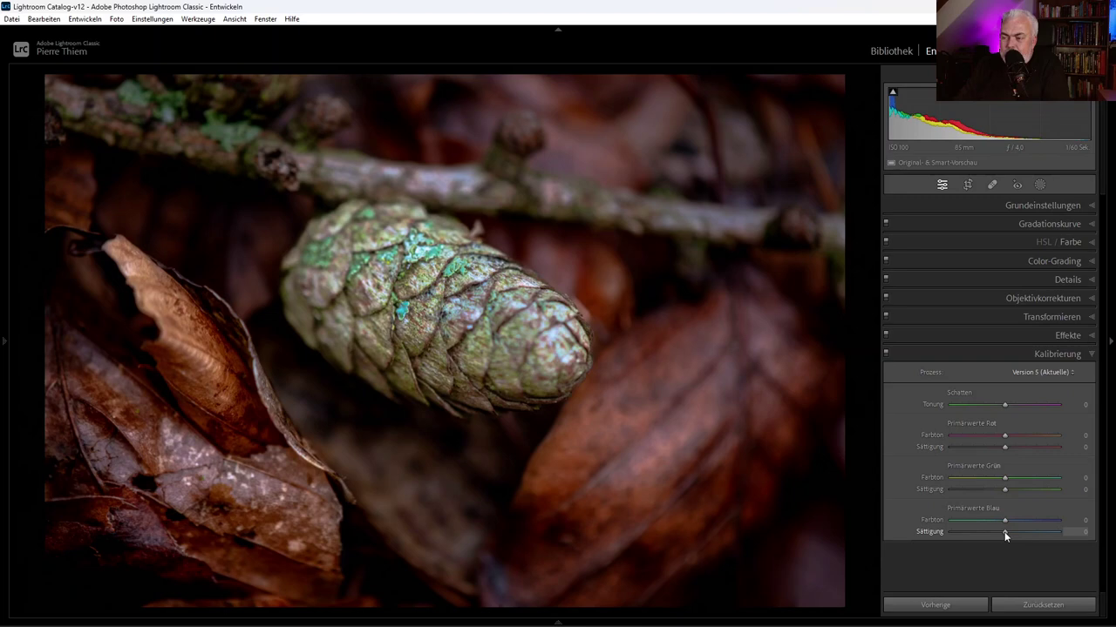
Raise Blue Primary Saturation, compare with calibration toggled off and on, and settle at +55
drag(1006, 532, 1032, 532)
drag(1036, 534, 1040, 530)
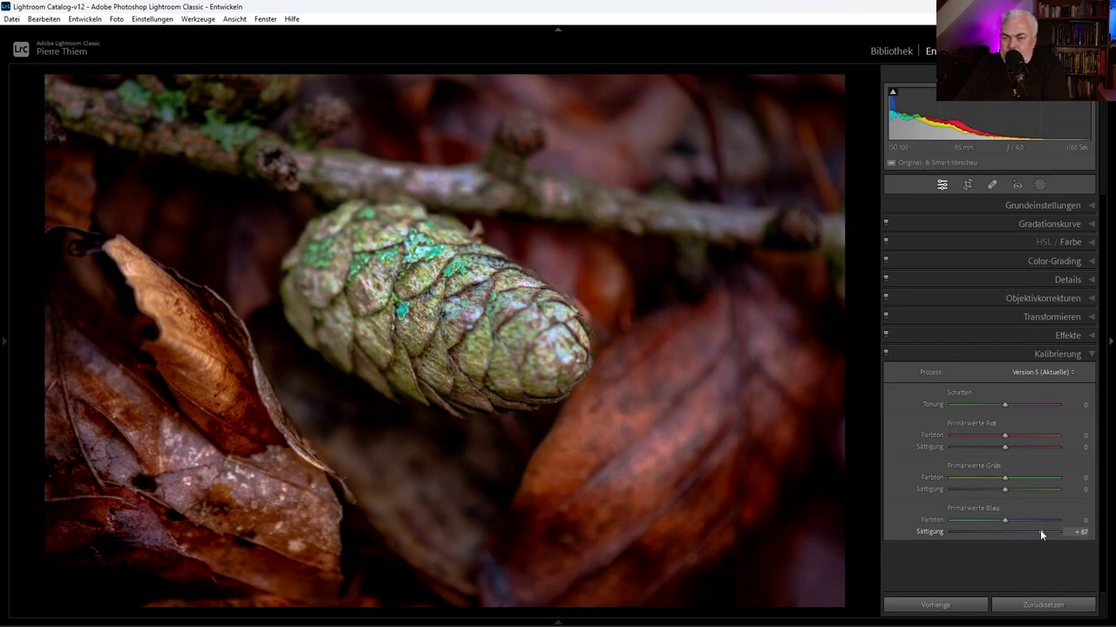
drag(1038, 532, 1037, 532)
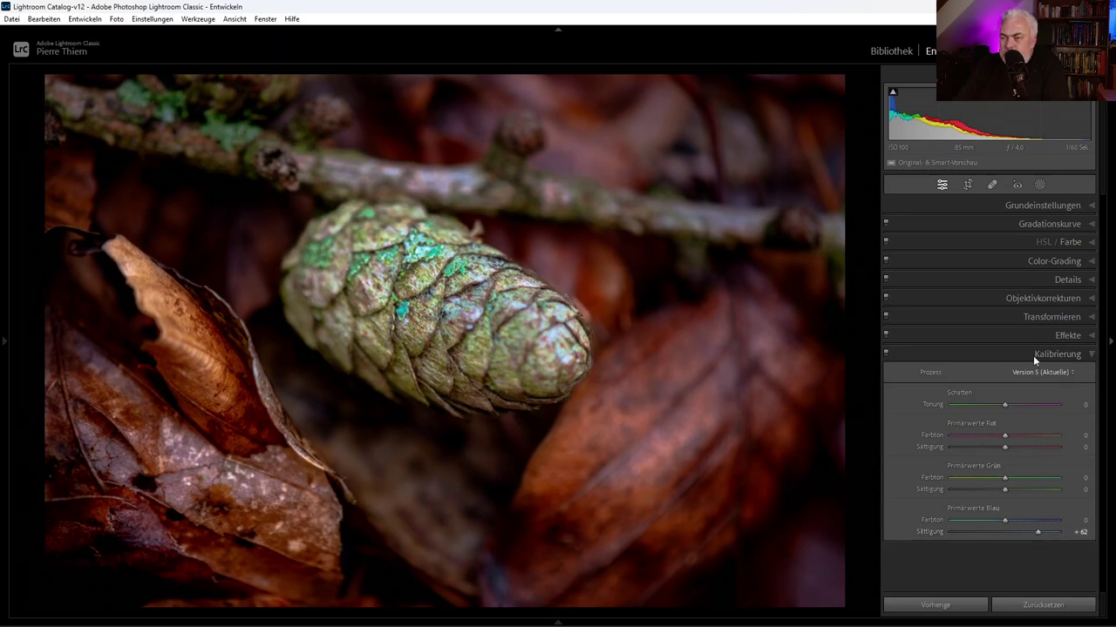
click(885, 356)
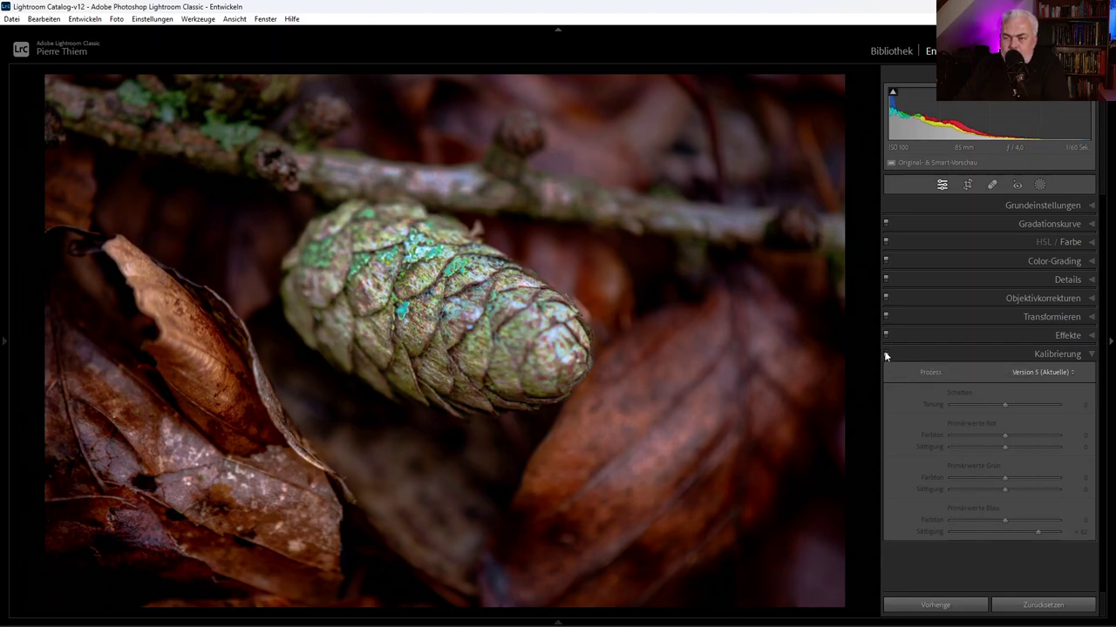
click(885, 355)
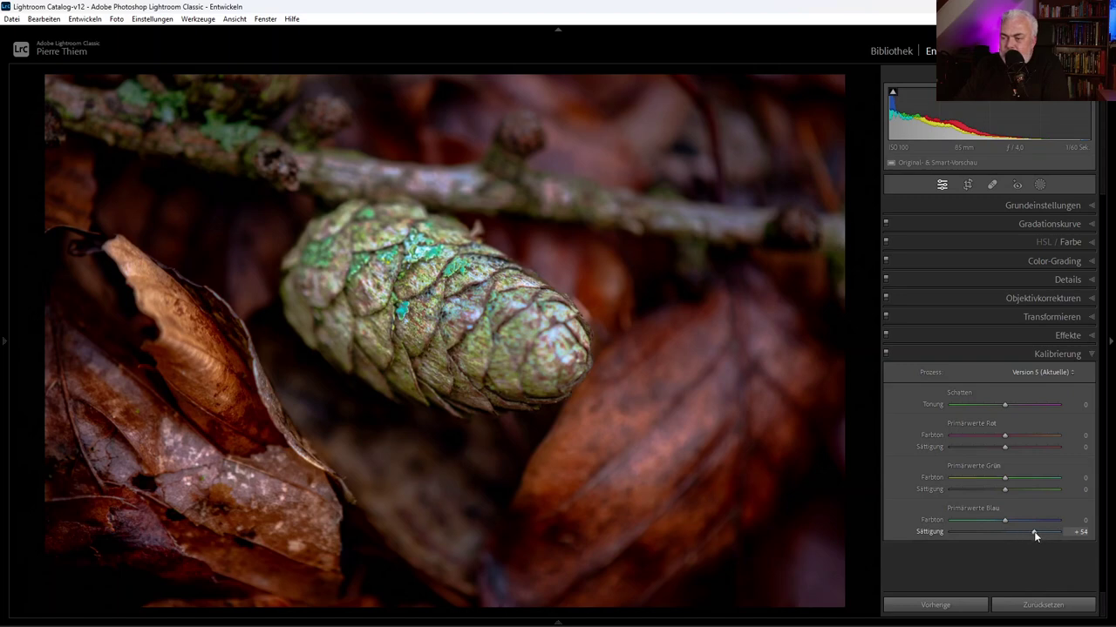
drag(1030, 534, 1028, 533)
drag(1054, 534, 1035, 533)
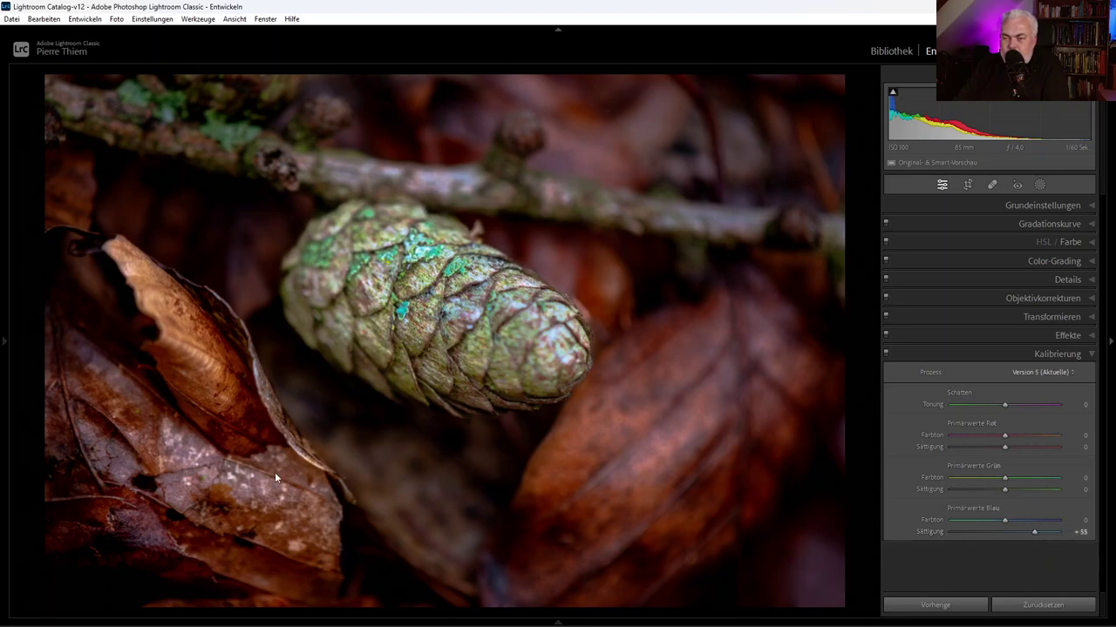
Add a vignette with Amount −21, Midpoint 24 and Feather 77, then dim the surroundings
click(1089, 356)
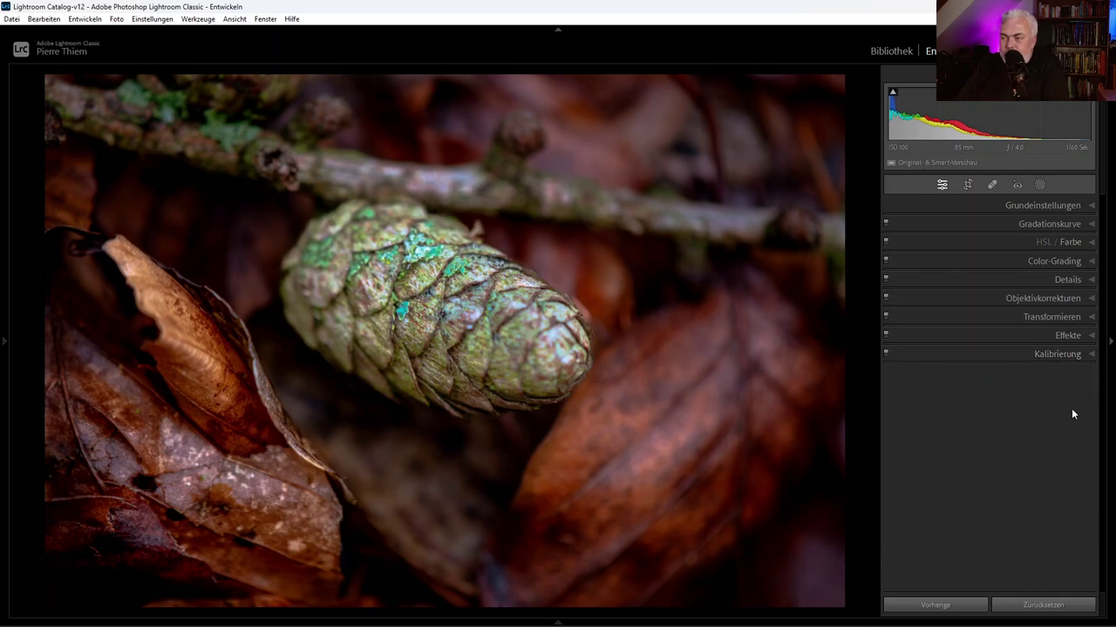
click(1089, 337)
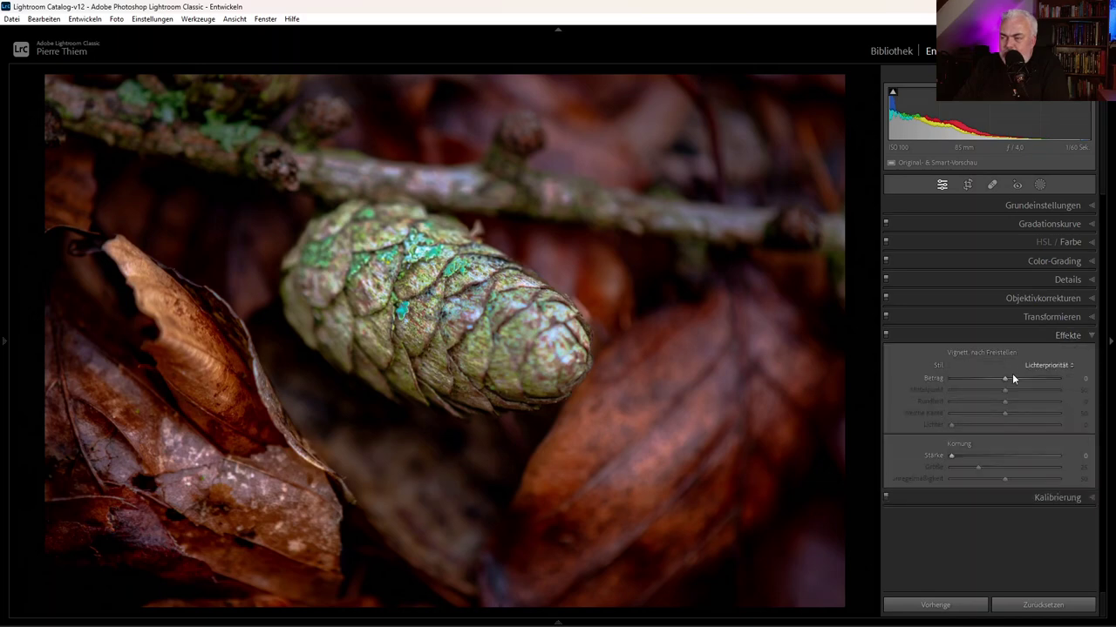
drag(1003, 378, 987, 379)
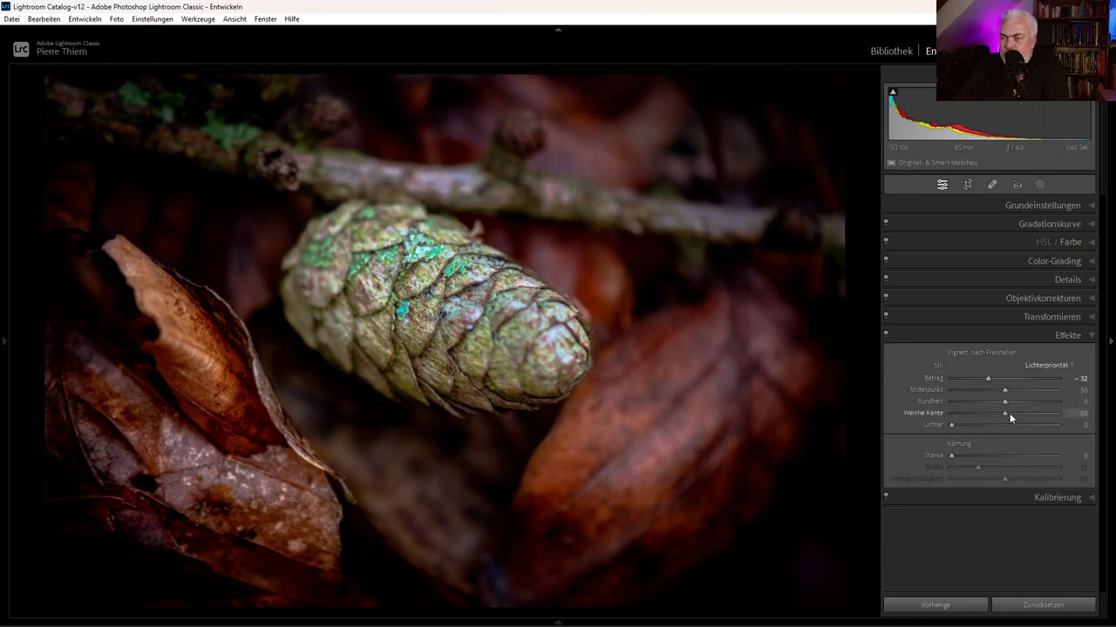
drag(1007, 418, 1034, 416)
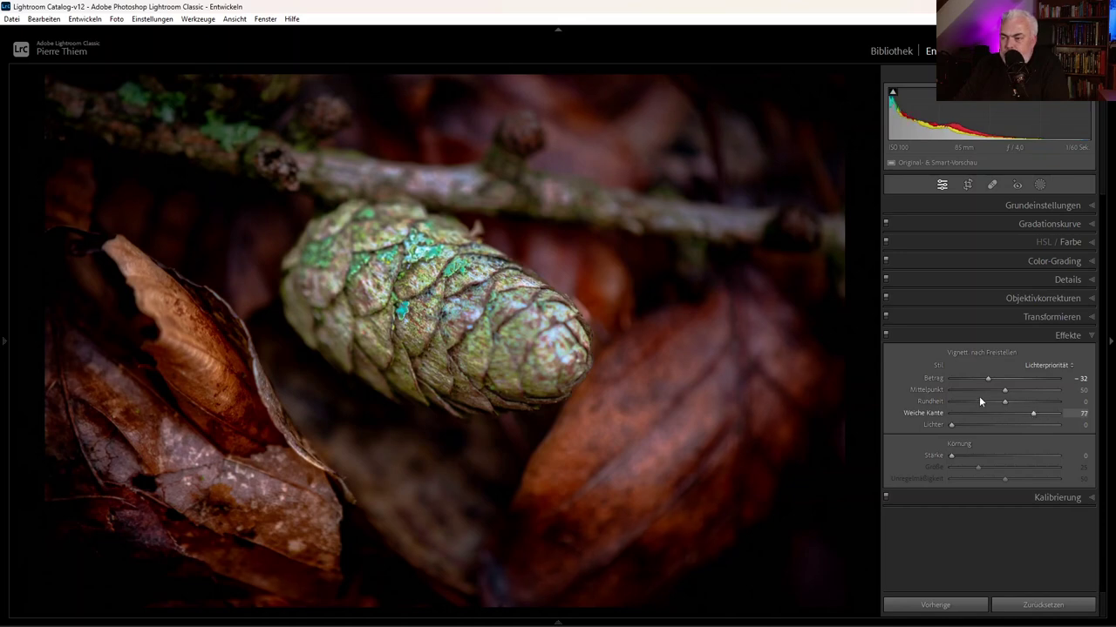
drag(1004, 390, 978, 390)
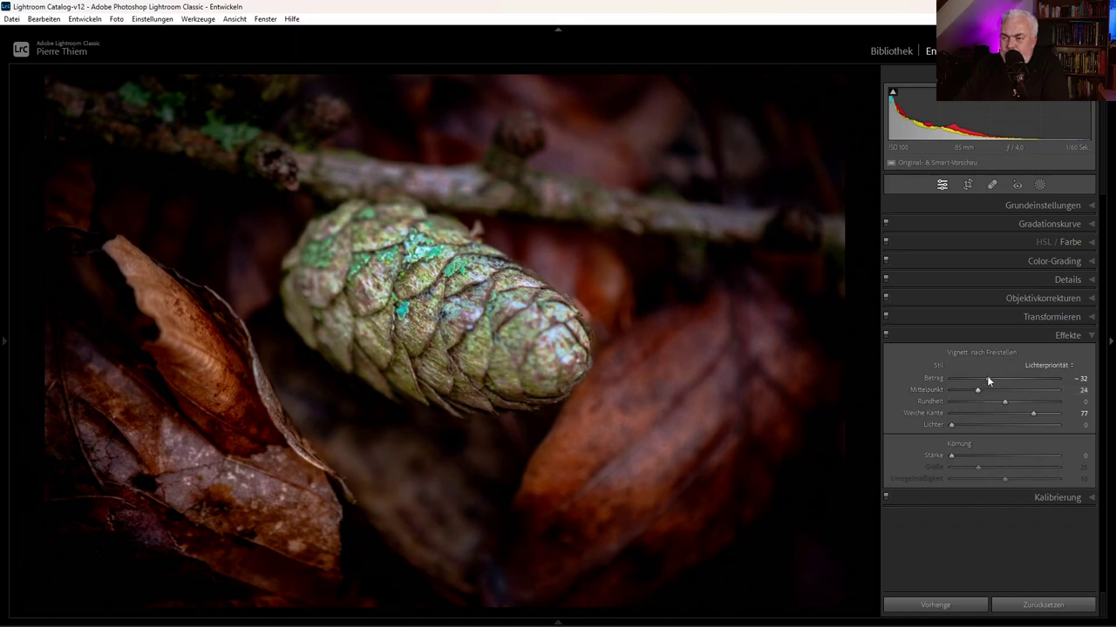
drag(992, 378, 994, 378)
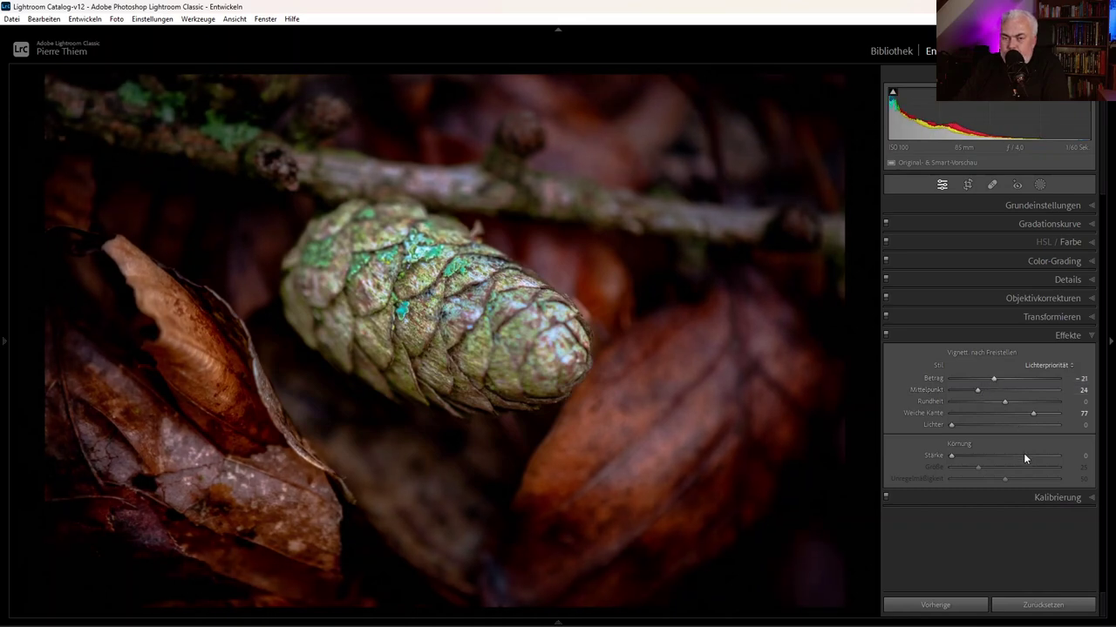
click(1089, 335)
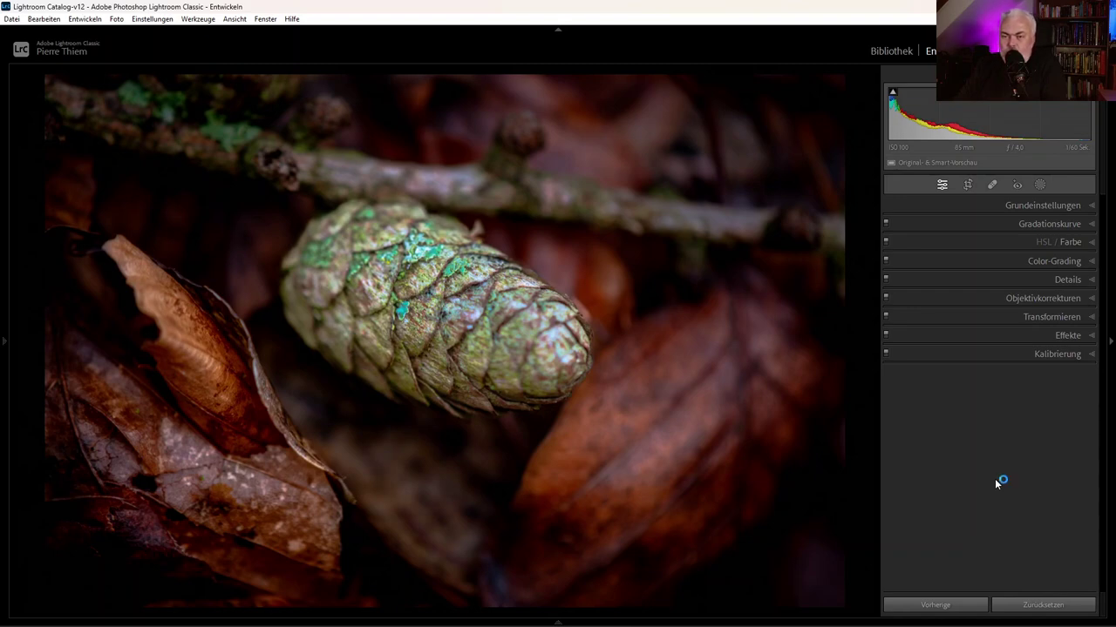
key(l)
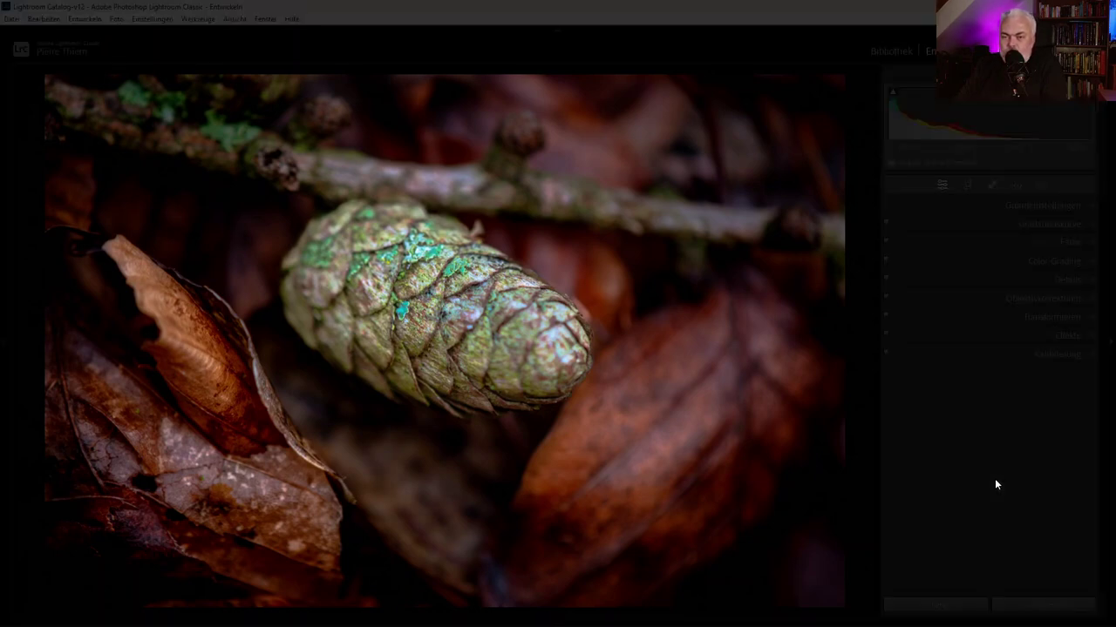
Black out the view around the photo, then return to the normal Develop view with panels
key(l)
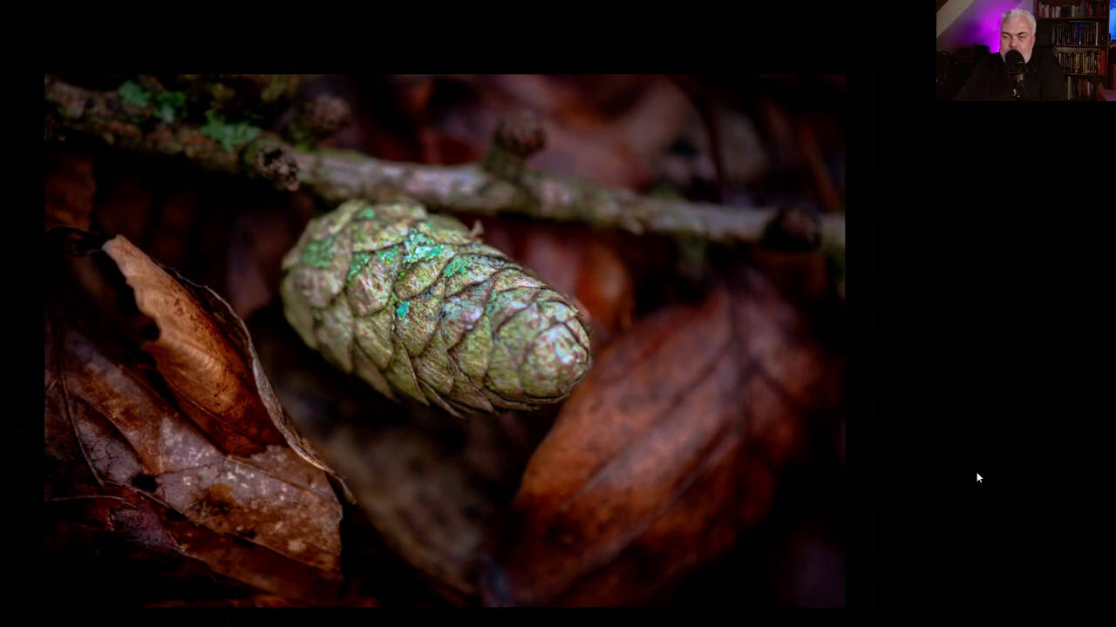
key(l)
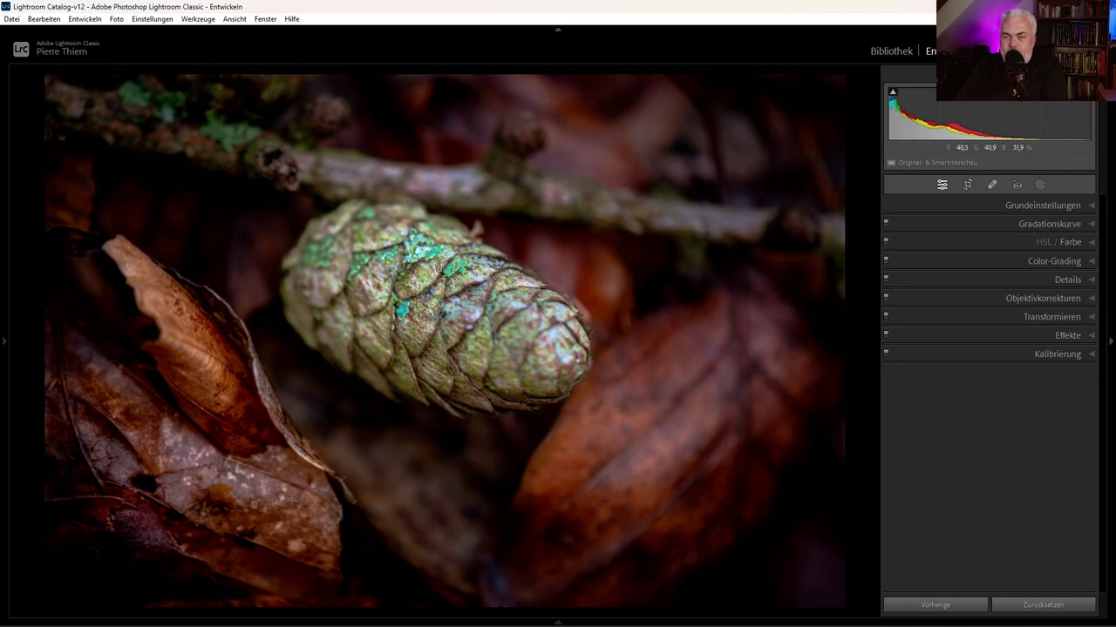
Export the photo to Luminar Neo with the 'Edit a Copy with Lightroom Adjustments' preset
click(11, 19)
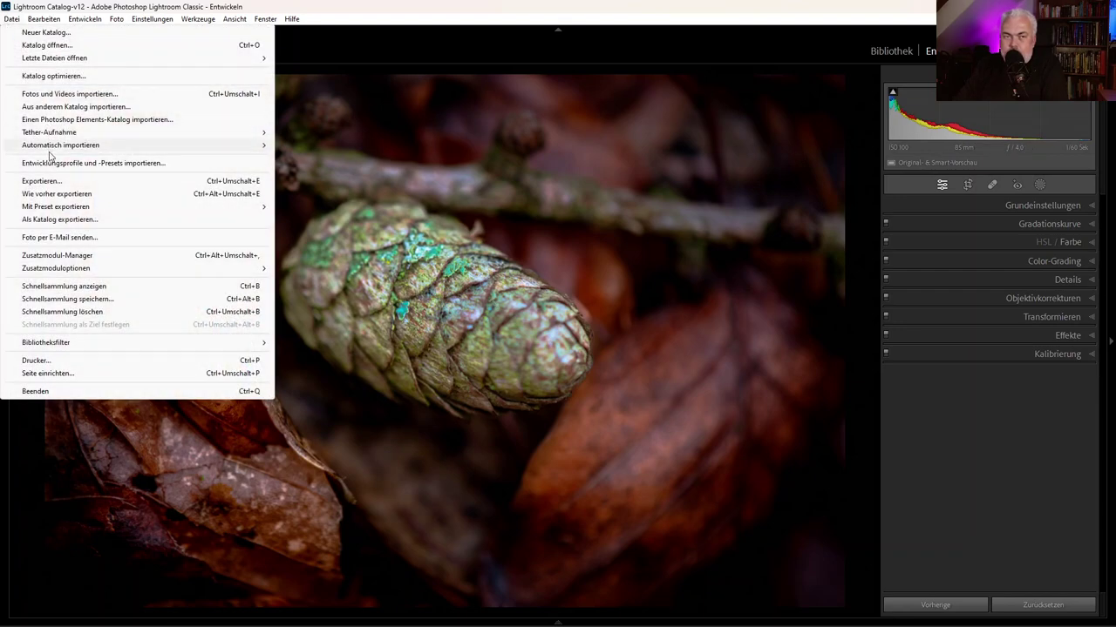
click(41, 181)
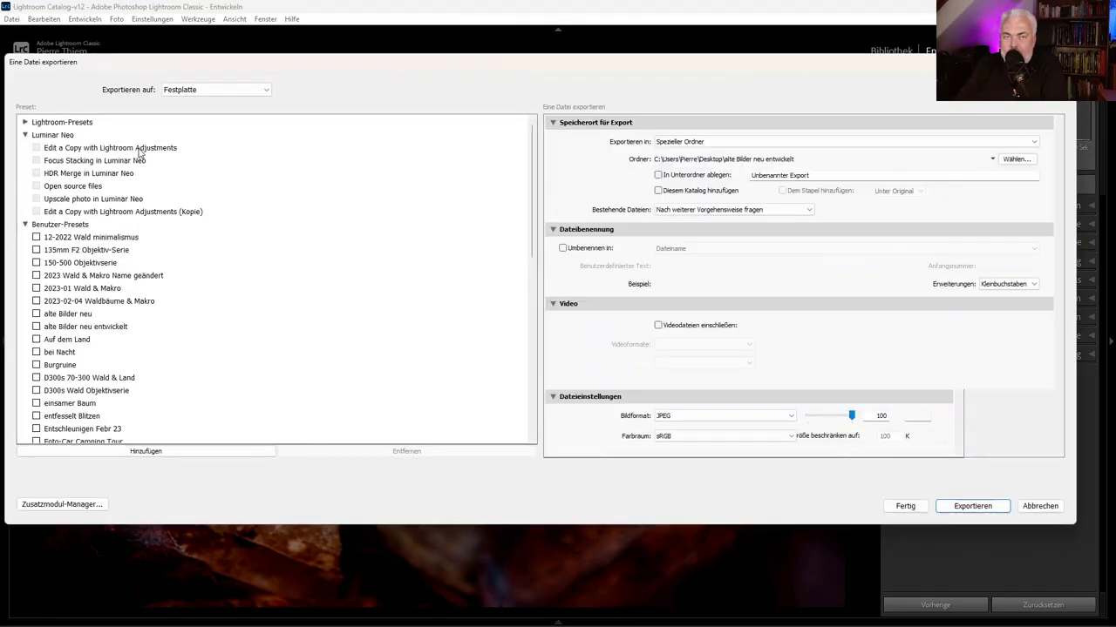
click(139, 150)
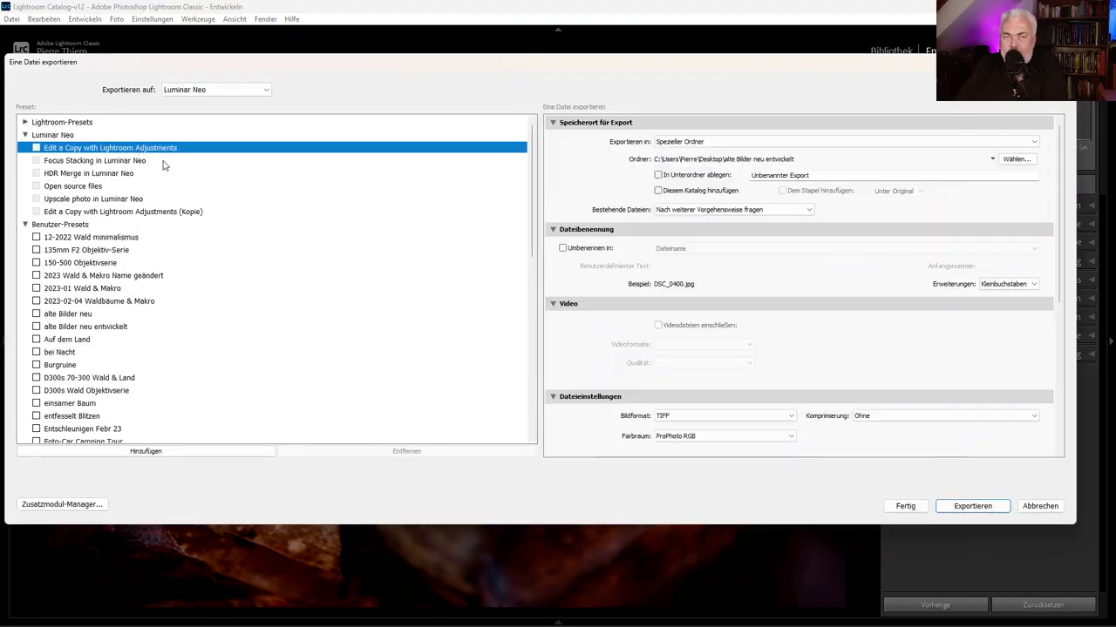
click(971, 506)
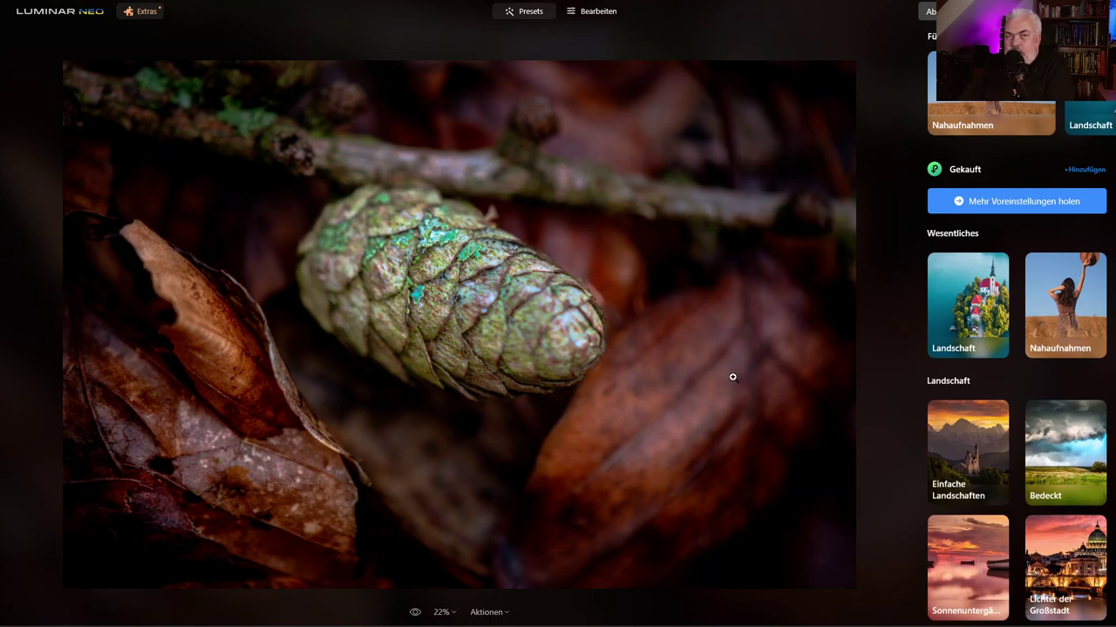
Switch Luminar Neo to the Edit workspace and scroll the tool list to the Kreativ section
click(598, 13)
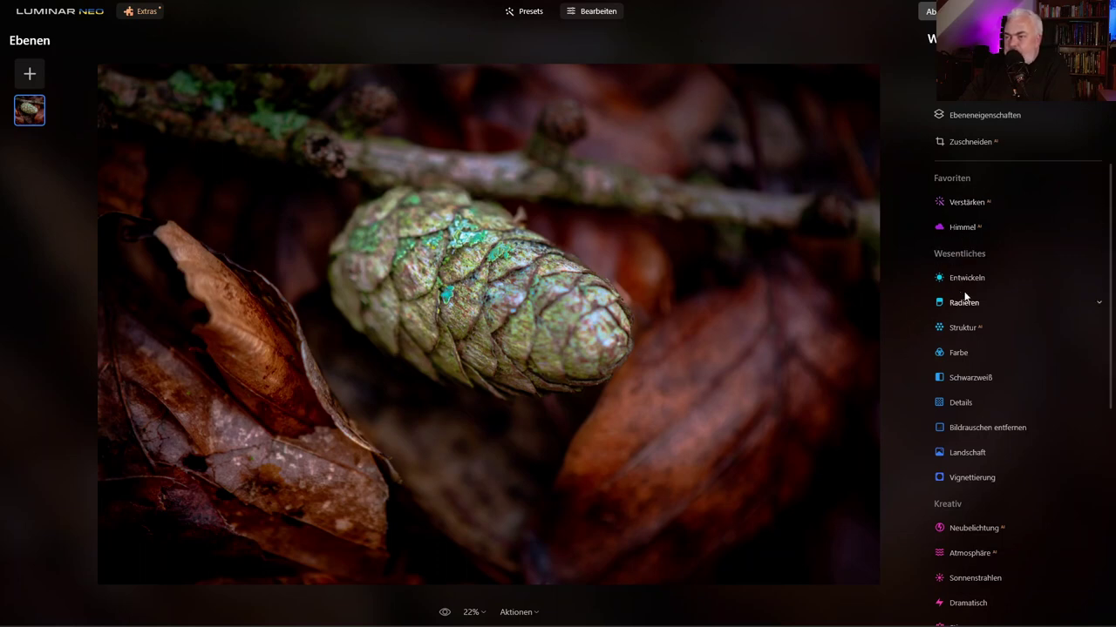
scroll(1013, 400, down, 2)
scroll(1013, 400, down, 5)
scroll(1013, 400, down, 1)
scroll(1013, 400, up, 1)
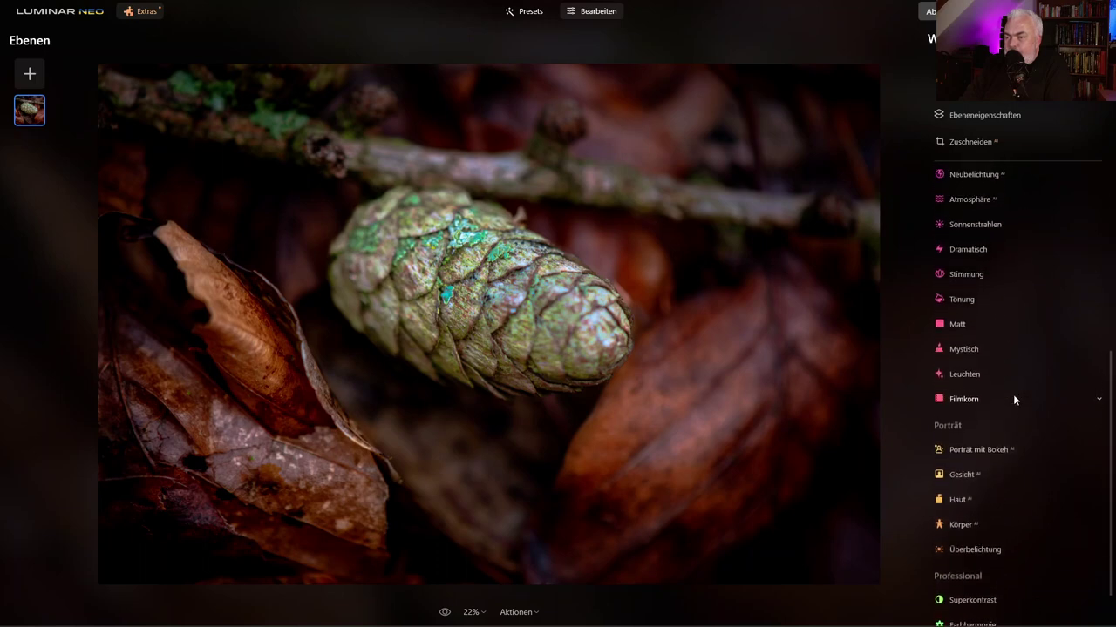
Open the Mystisch effect and set its amount to 50
click(968, 358)
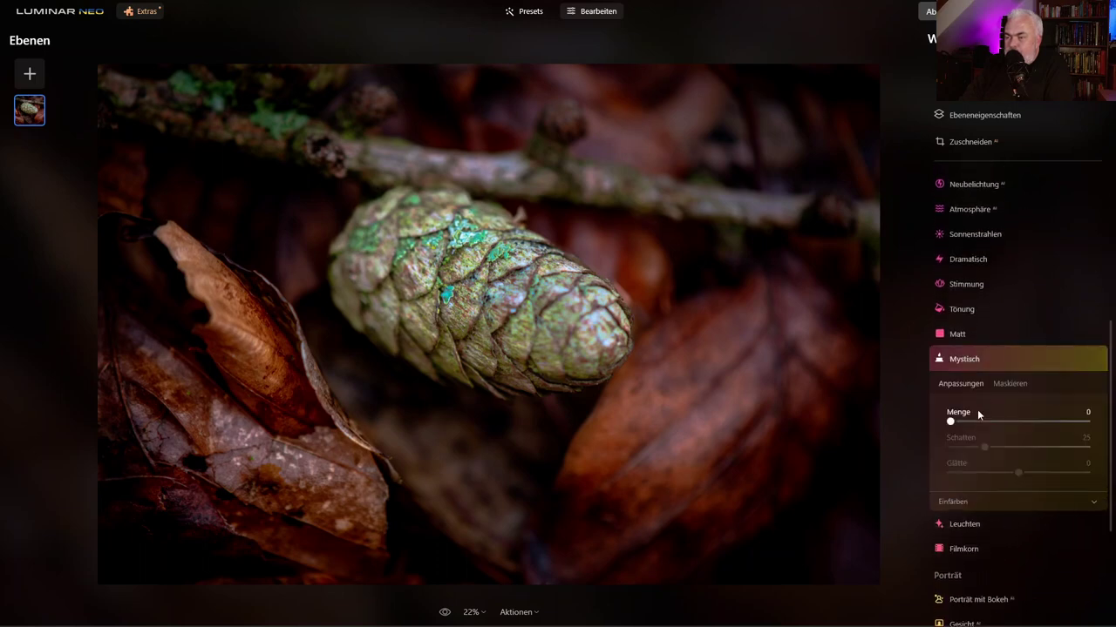
drag(950, 423, 1031, 422)
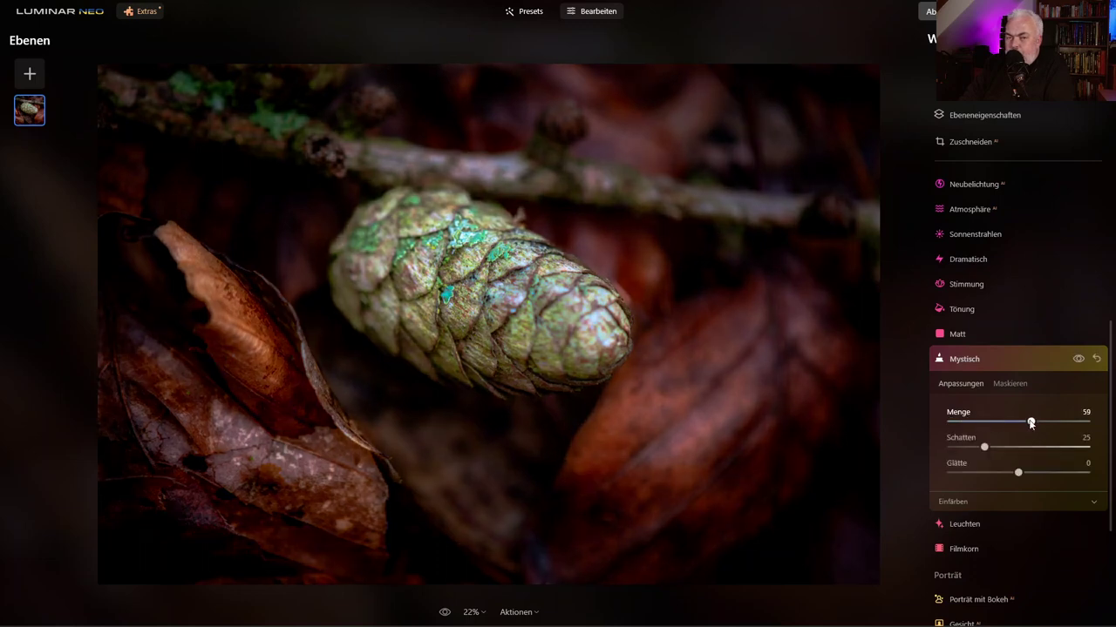
drag(1031, 424, 1027, 423)
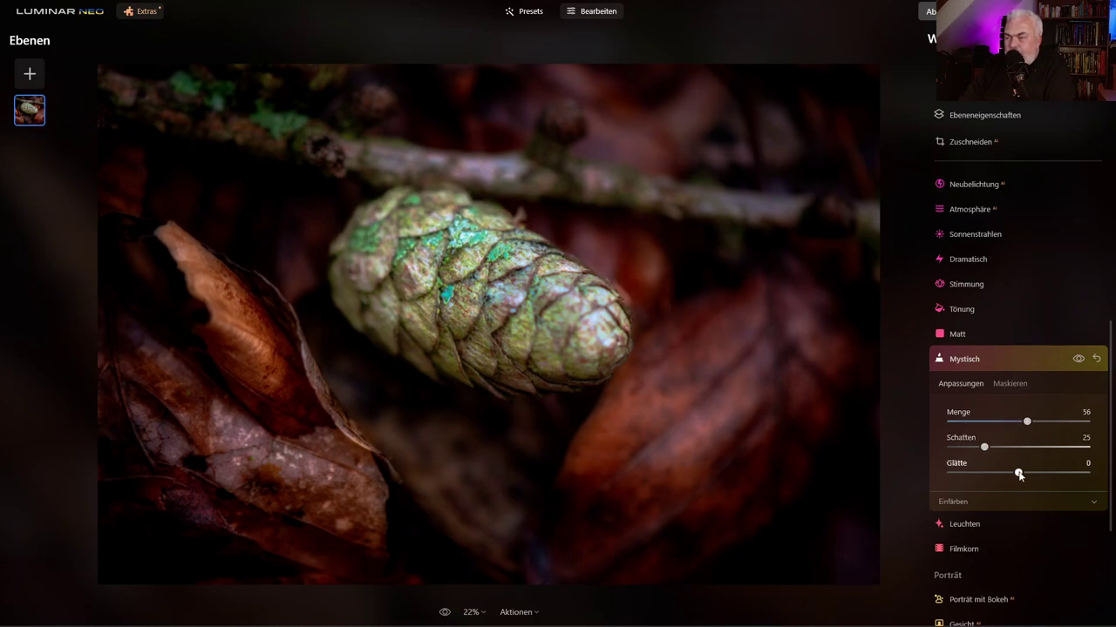
drag(1028, 423, 1020, 425)
Set Mystisch shadows to about 25, smoothness to −4 and colour temperature to −33
click(984, 448)
drag(986, 450, 1063, 450)
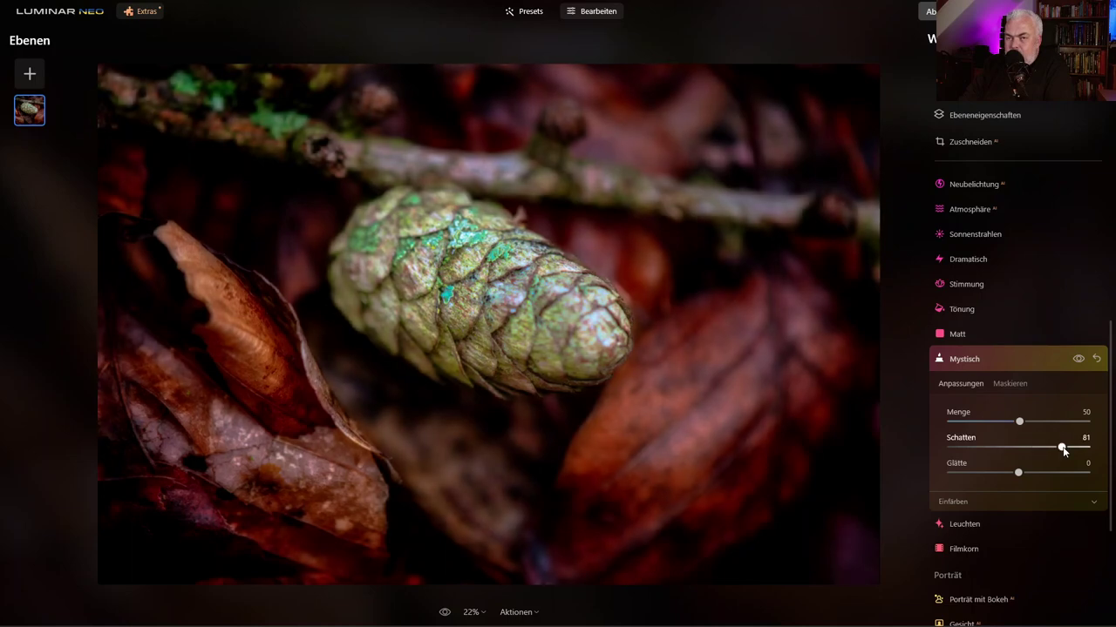
drag(1063, 451, 987, 449)
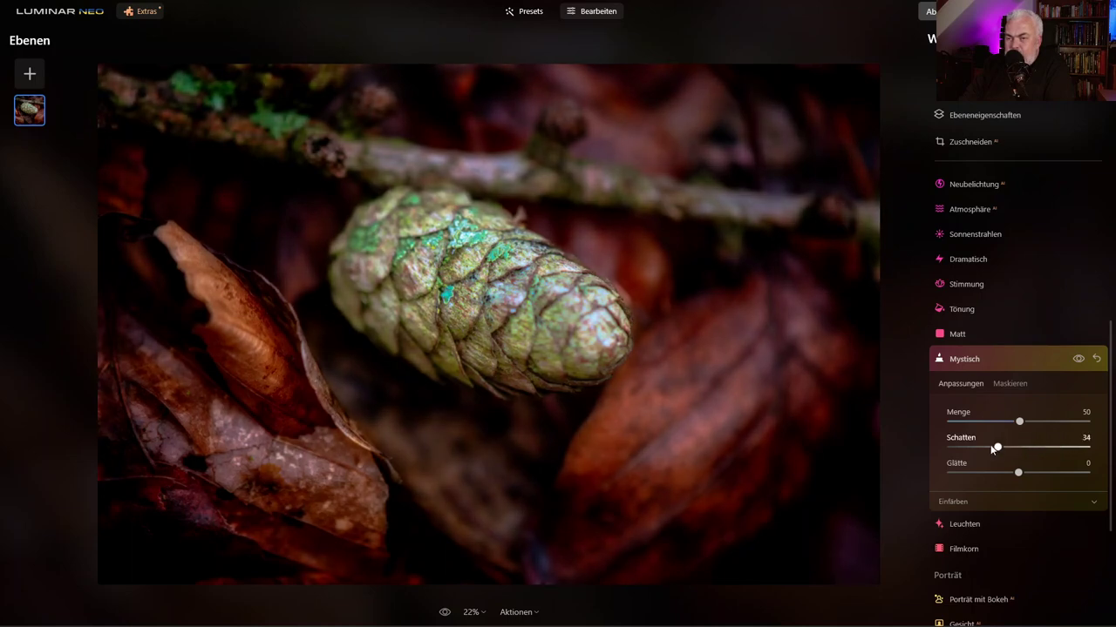
mouse_move(988, 448)
mouse_down()
mouse_move(973, 448)
mouse_move(988, 450)
mouse_up()
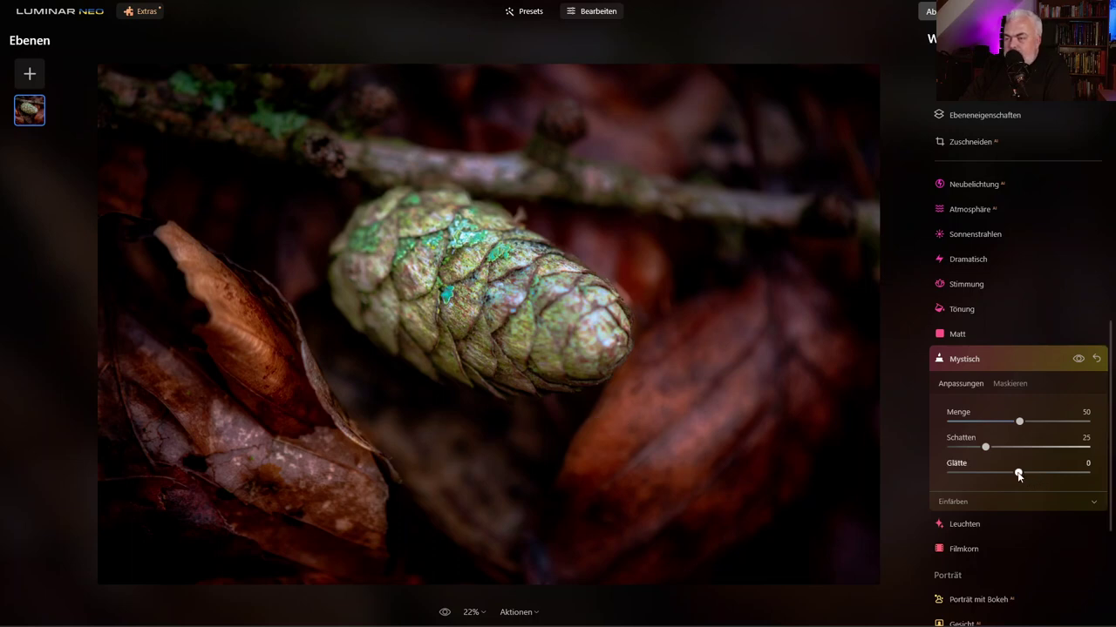
drag(1018, 473, 1015, 474)
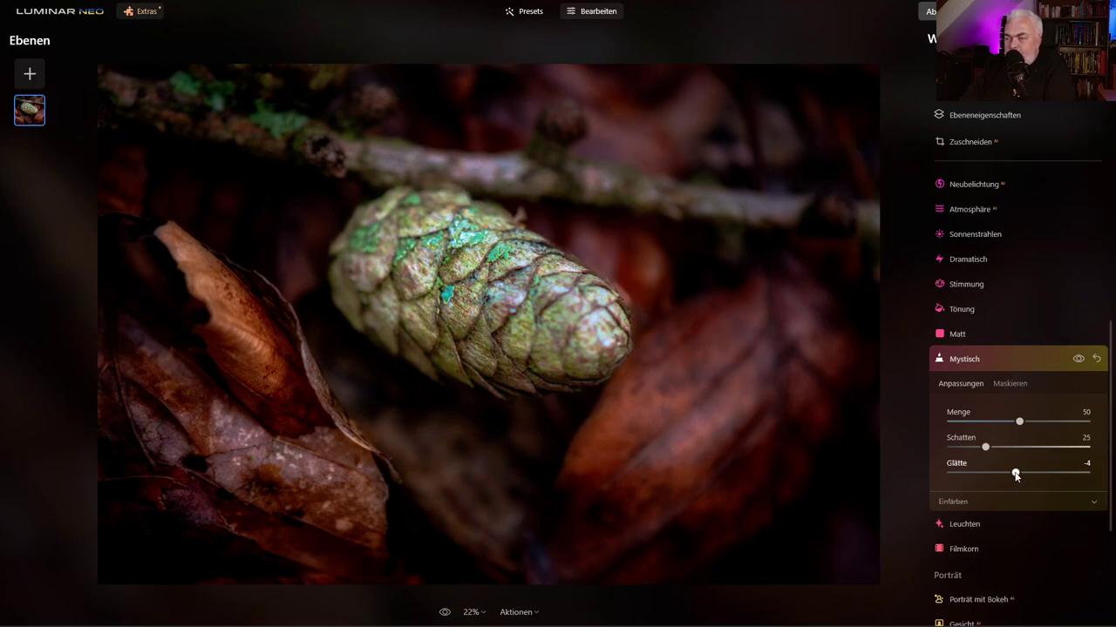
click(1094, 503)
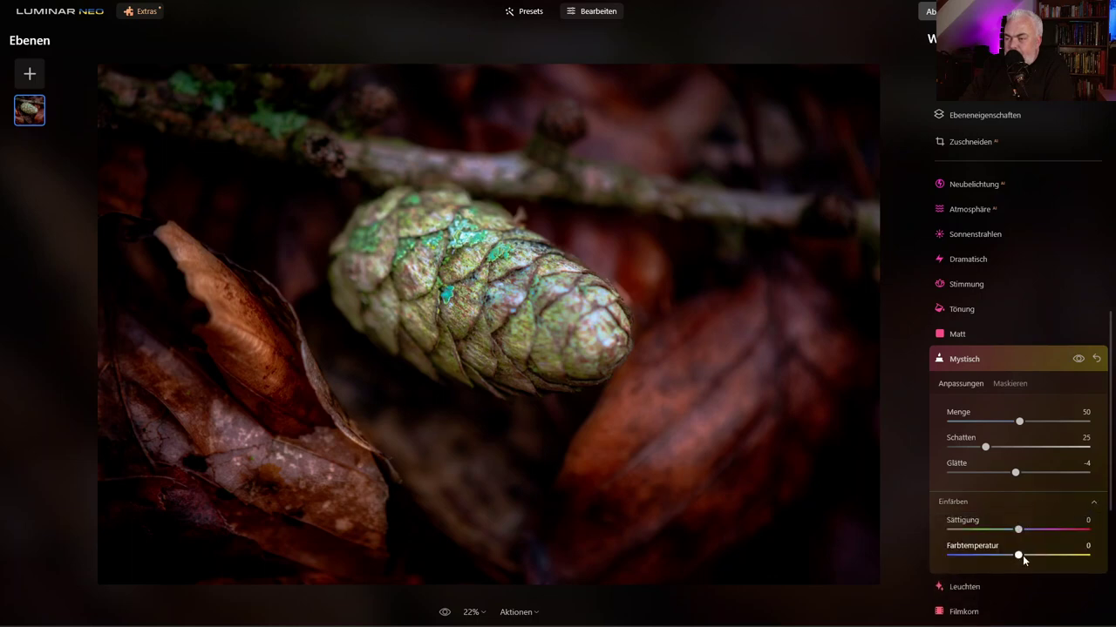
drag(1019, 556, 997, 561)
click(1009, 384)
Paint a brush mask at size 112 that erases the Mystisch effect from the pine cone
scroll(1009, 380, down, 3)
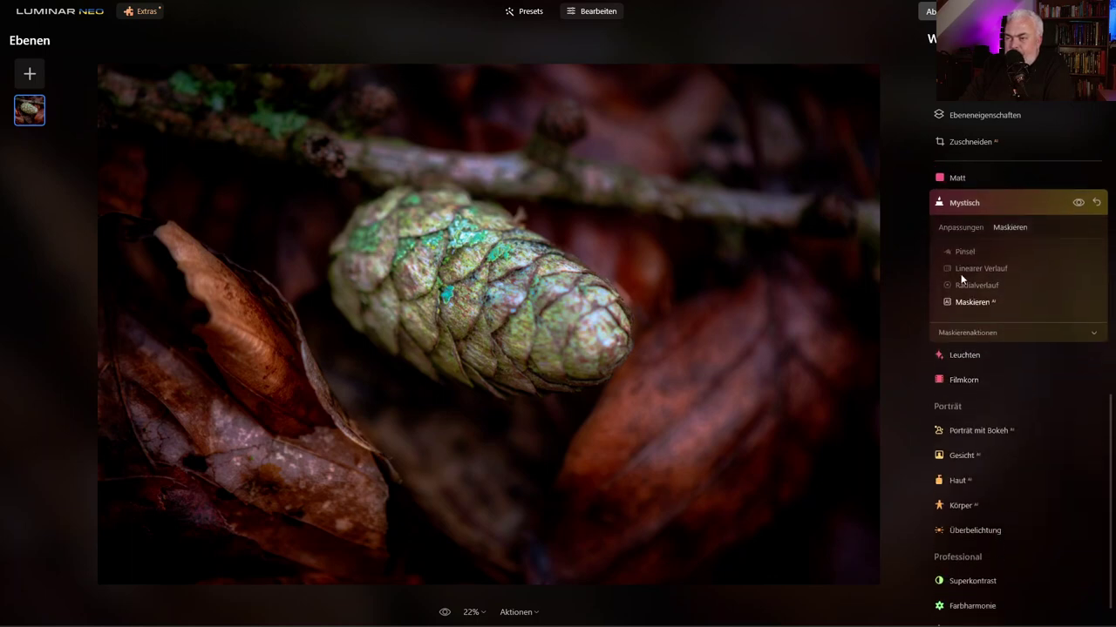
click(958, 249)
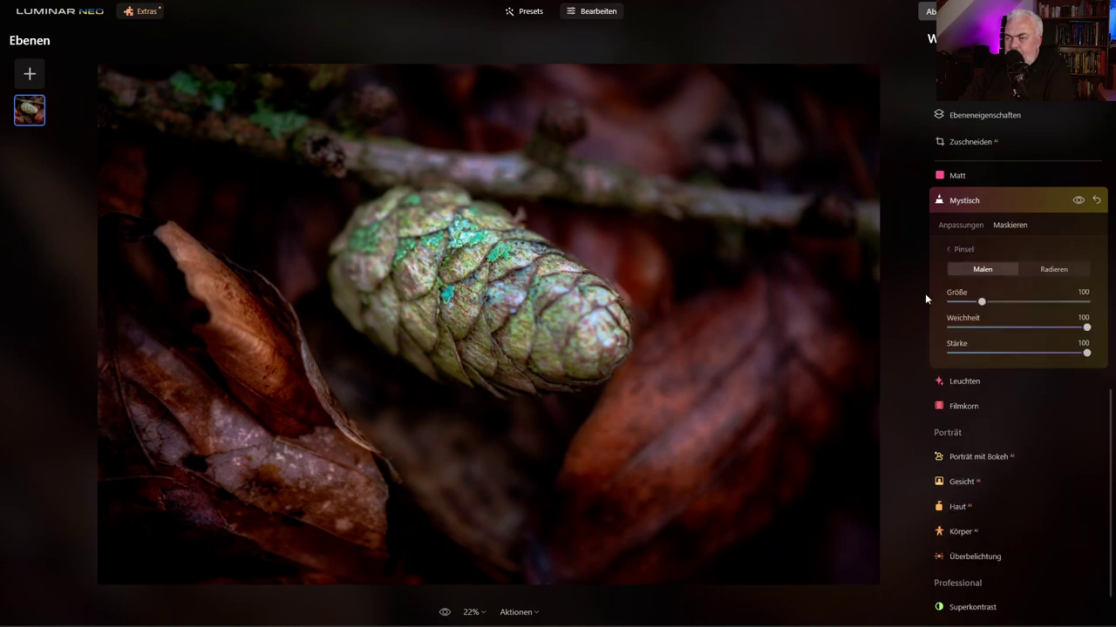
click(1052, 268)
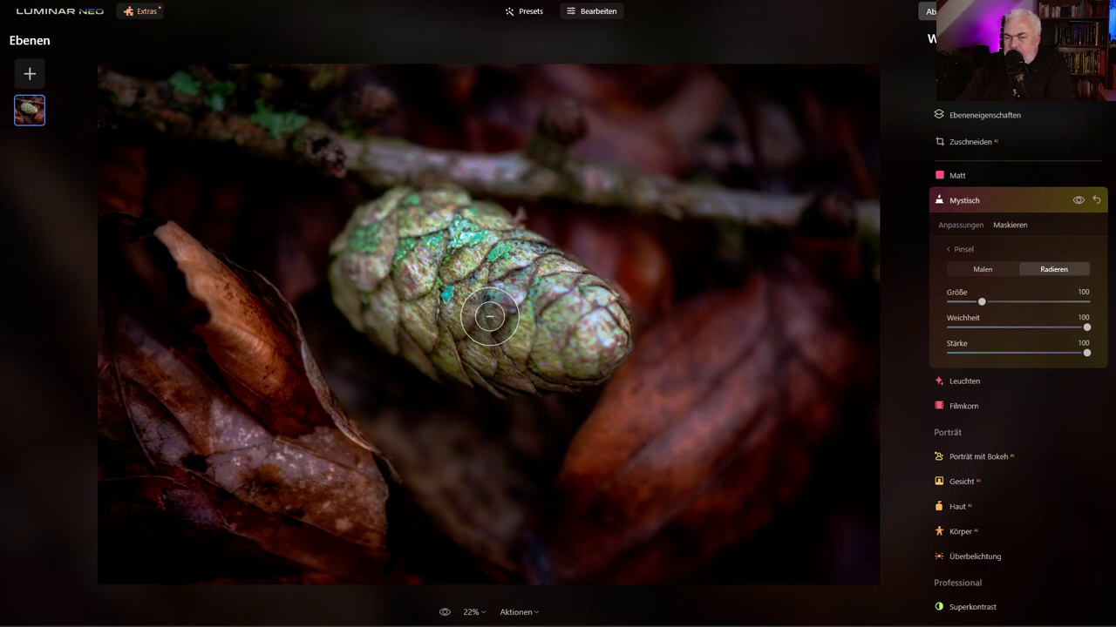
key(bracketright)
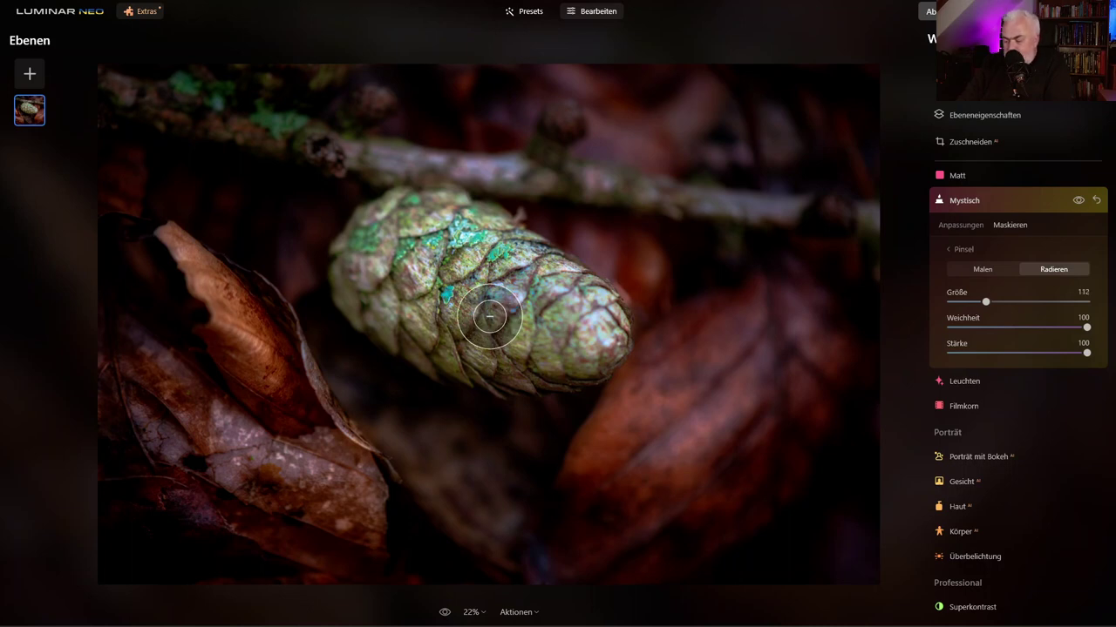
key(bracketleft)
key(bracketleft)
key(bracketleft)
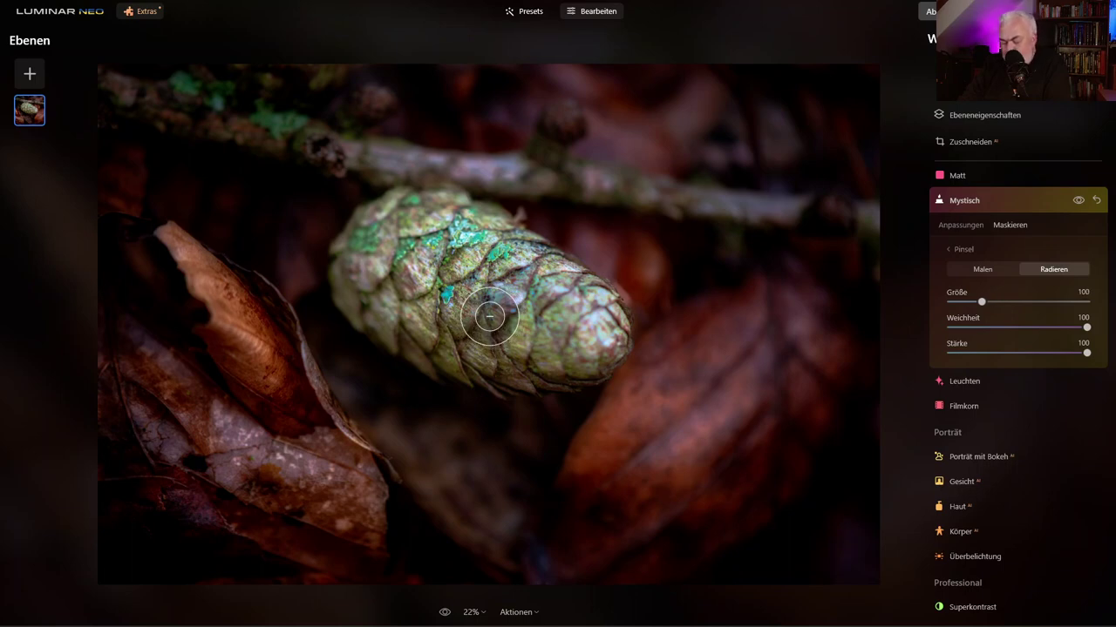
key(bracketright)
key(bracketright)
key(bracketright)
key(bracketleft)
key(bracketleft)
key(bracketleft)
key(bracketleft)
key(bracketleft)
key(bracketleft)
key(bracketleft)
key(bracketleft)
key(bracketleft)
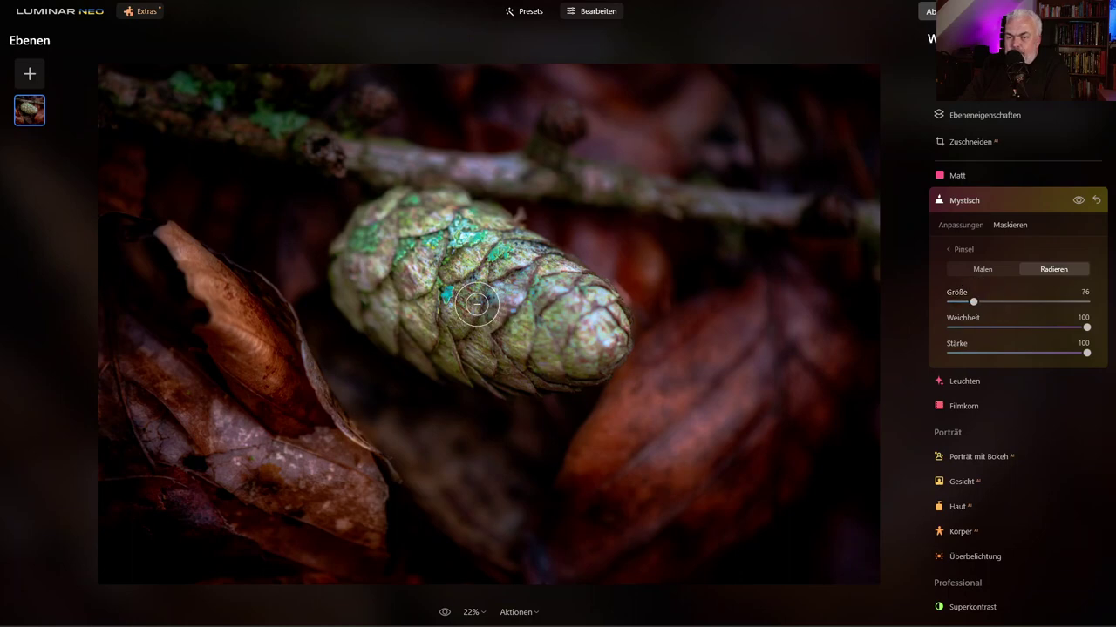
key(bracketright)
key(bracketright)
key(bracketright)
mouse_move(476, 302)
mouse_down()
mouse_move(456, 298)
mouse_move(555, 323)
mouse_move(526, 322)
mouse_up()
mouse_move(391, 293)
mouse_down()
mouse_move(485, 319)
mouse_move(424, 312)
mouse_move(394, 236)
mouse_move(453, 232)
mouse_move(515, 289)
mouse_move(549, 281)
mouse_move(548, 357)
mouse_move(349, 287)
mouse_move(553, 304)
mouse_move(547, 328)
mouse_move(560, 319)
mouse_move(463, 302)
mouse_up()
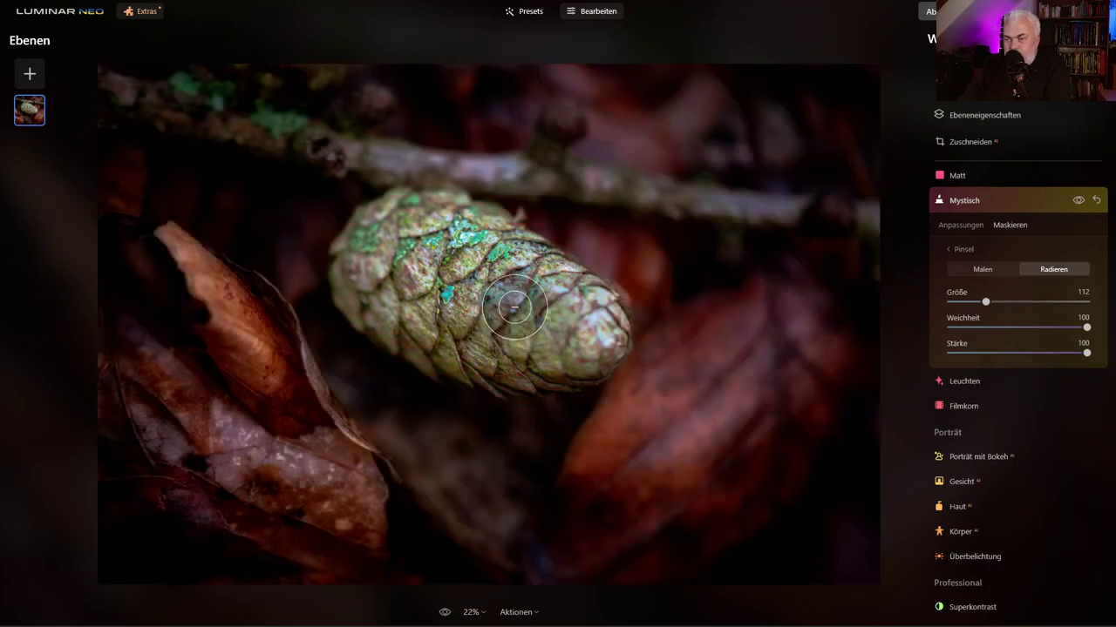
At eraser strength 30, partly erase the effect on the leaves and lower-right background
drag(1086, 353, 1002, 353)
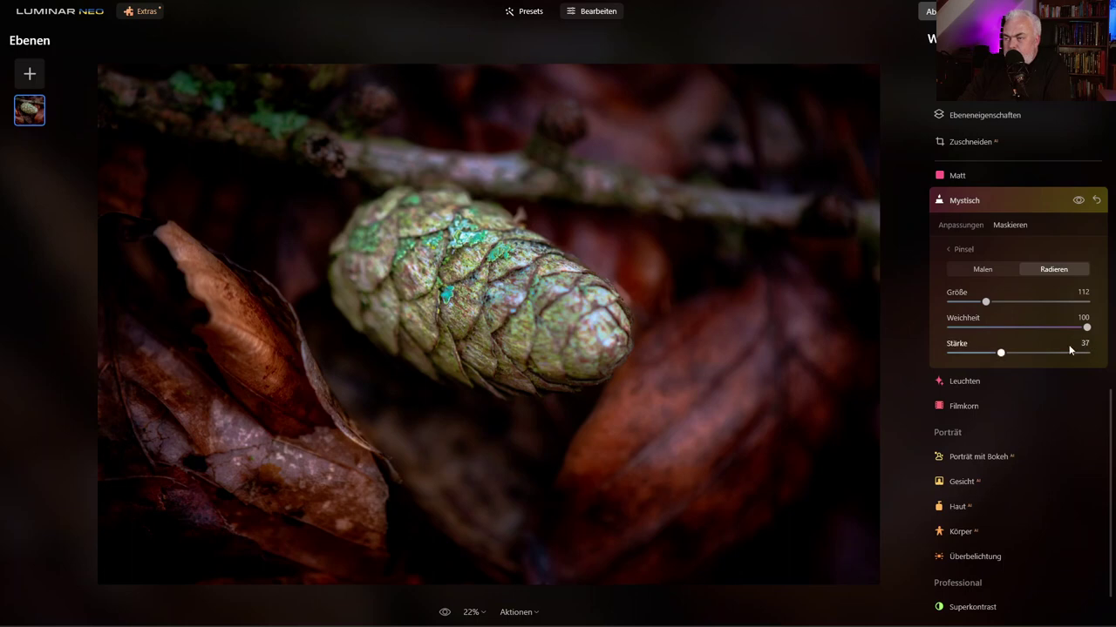
drag(1001, 353, 991, 353)
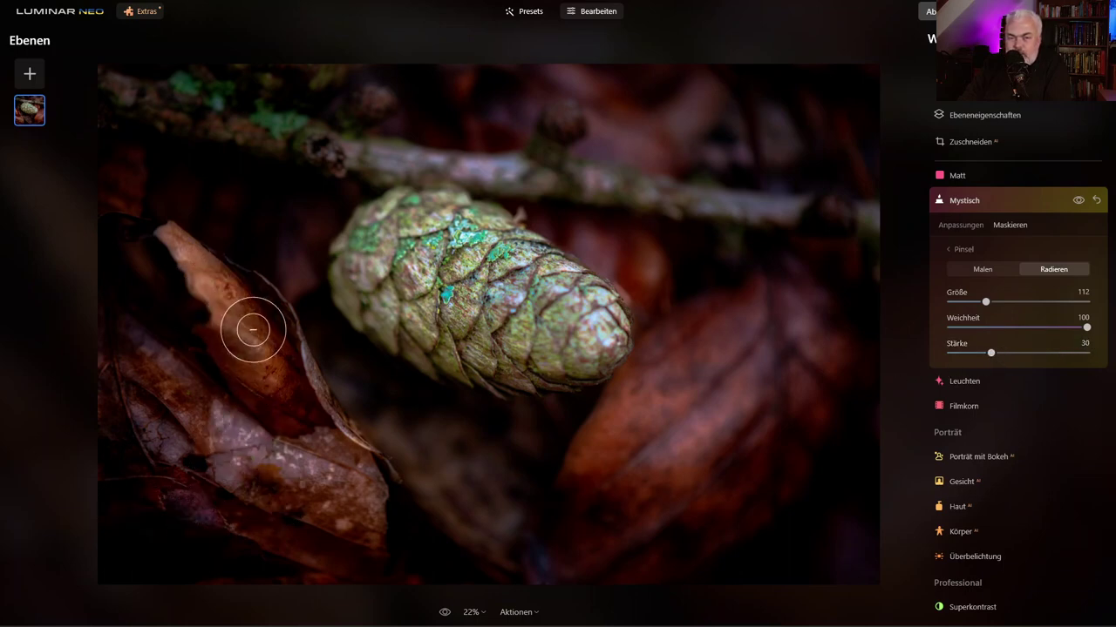
key(bracketleft)
key(bracketleft)
key(bracketleft)
key(bracketleft)
mouse_move(262, 349)
mouse_down()
mouse_move(204, 271)
mouse_move(235, 308)
mouse_move(189, 271)
mouse_move(267, 374)
mouse_move(236, 341)
mouse_move(303, 392)
mouse_up()
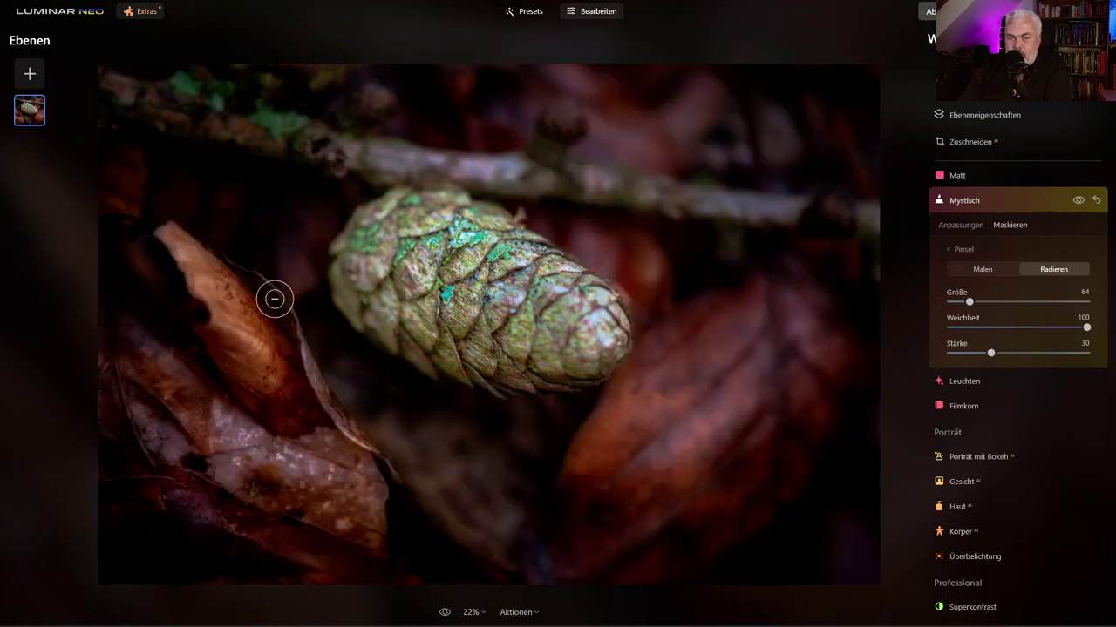
mouse_move(590, 468)
mouse_down()
mouse_move(725, 319)
mouse_move(575, 473)
mouse_move(680, 356)
mouse_move(596, 495)
mouse_move(678, 468)
mouse_move(657, 528)
mouse_move(497, 503)
mouse_up()
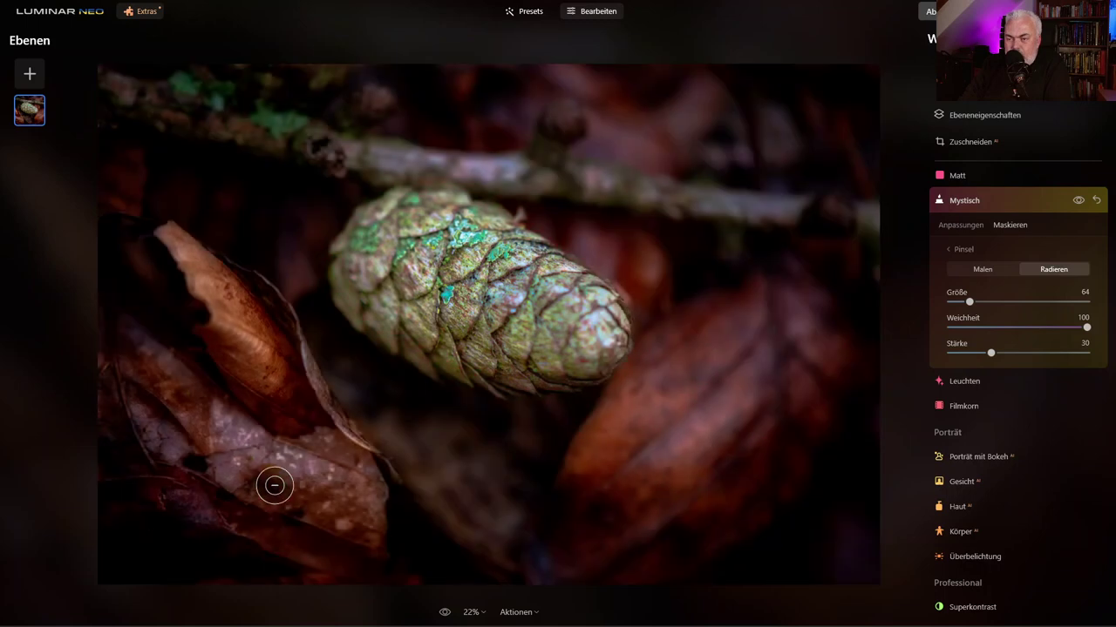
mouse_move(281, 465)
mouse_down()
mouse_move(184, 406)
mouse_move(219, 483)
mouse_move(321, 525)
mouse_move(387, 494)
mouse_up()
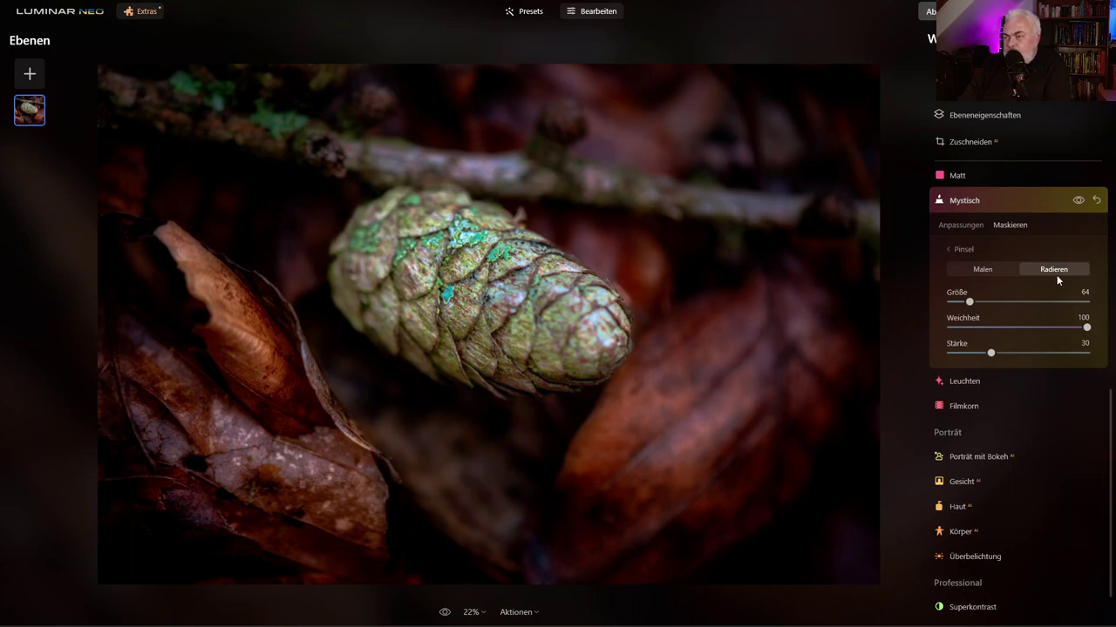
Compare the photo with Mystisch off and on, then raise its Schatten to 37
click(1079, 201)
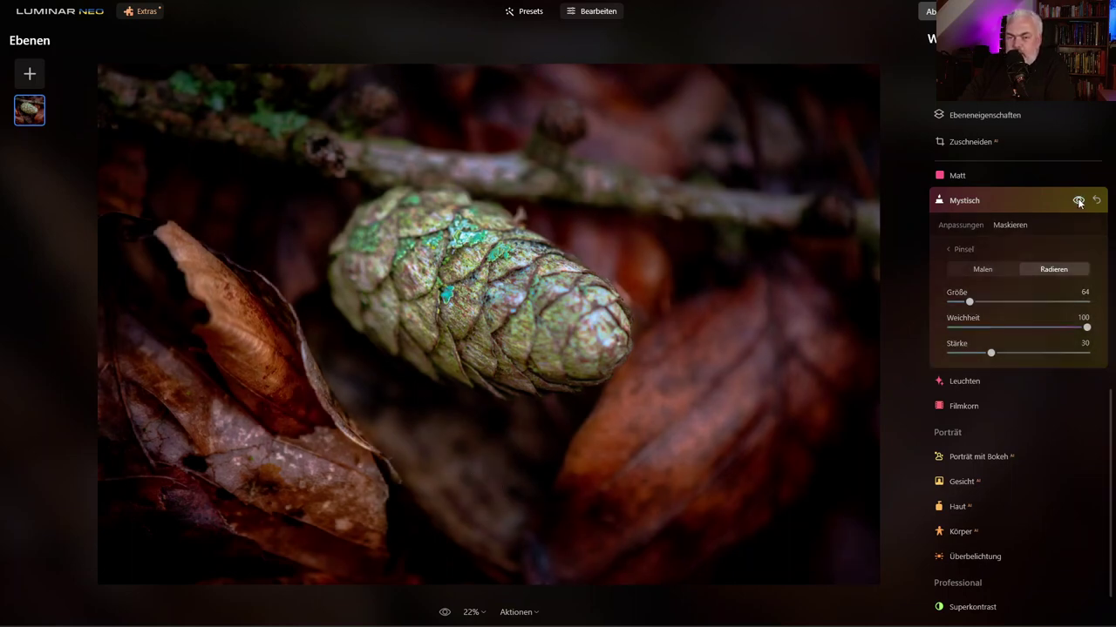
click(1079, 201)
click(1079, 201)
click(1079, 202)
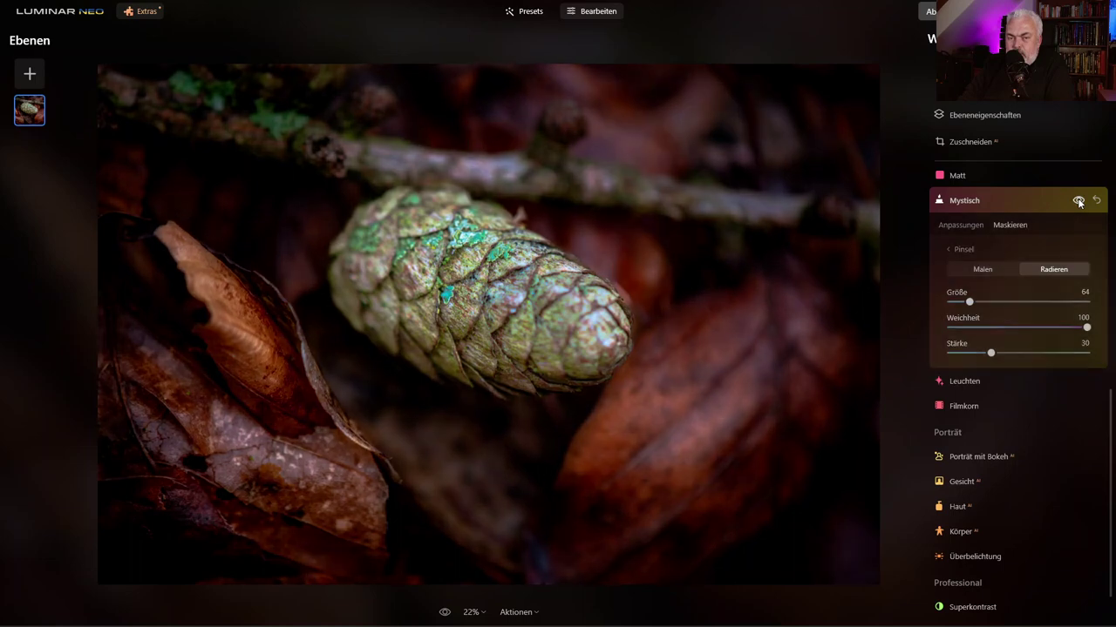
click(1079, 202)
click(1079, 201)
click(1079, 201)
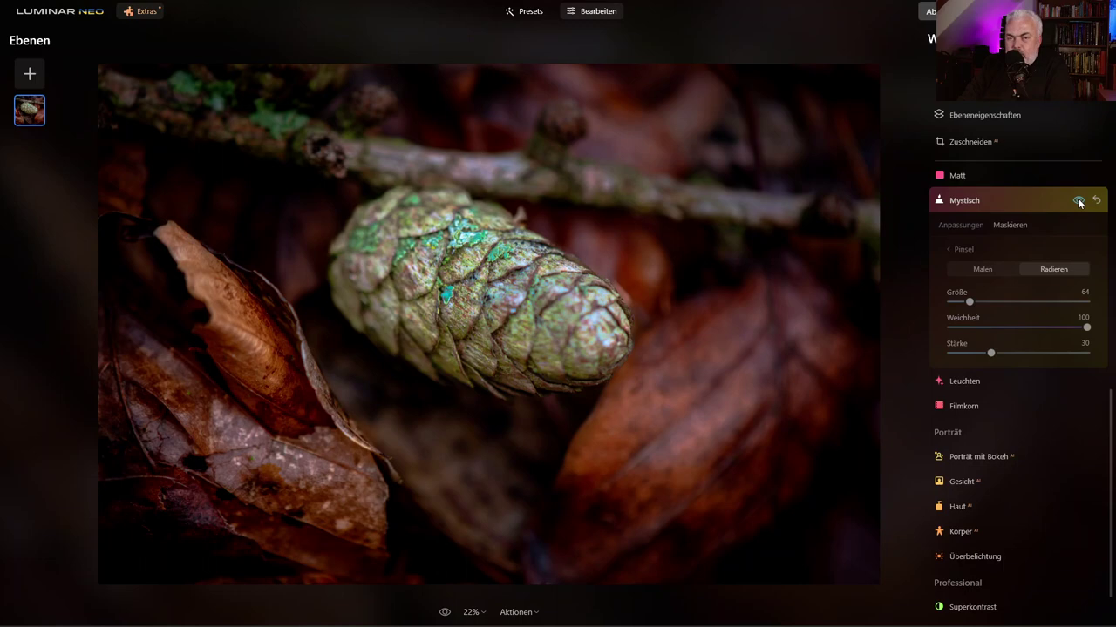
click(1079, 202)
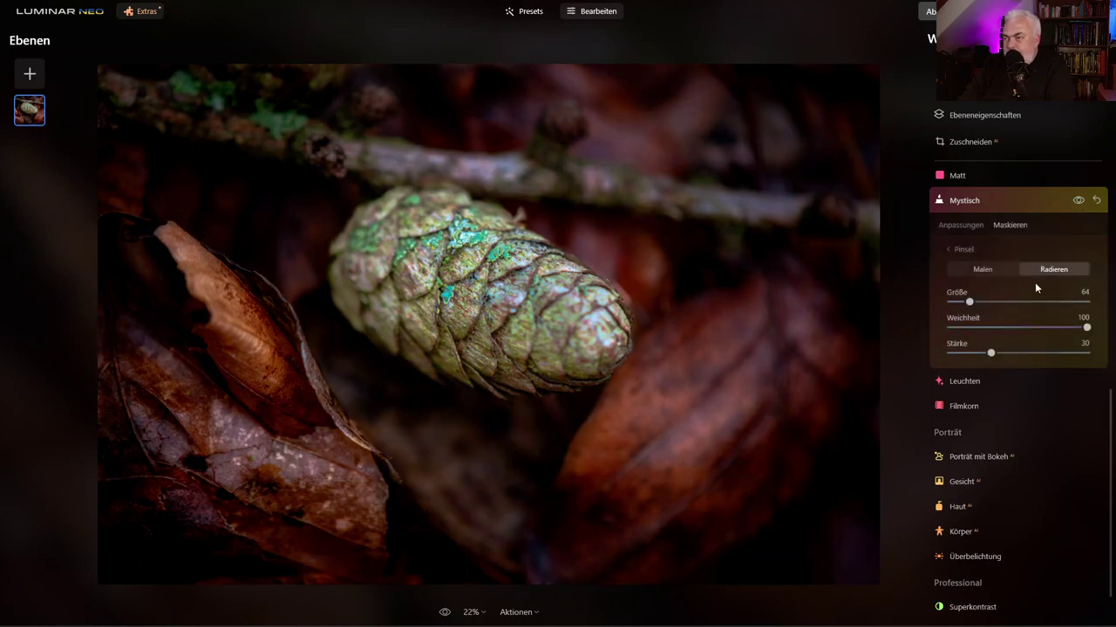
click(965, 224)
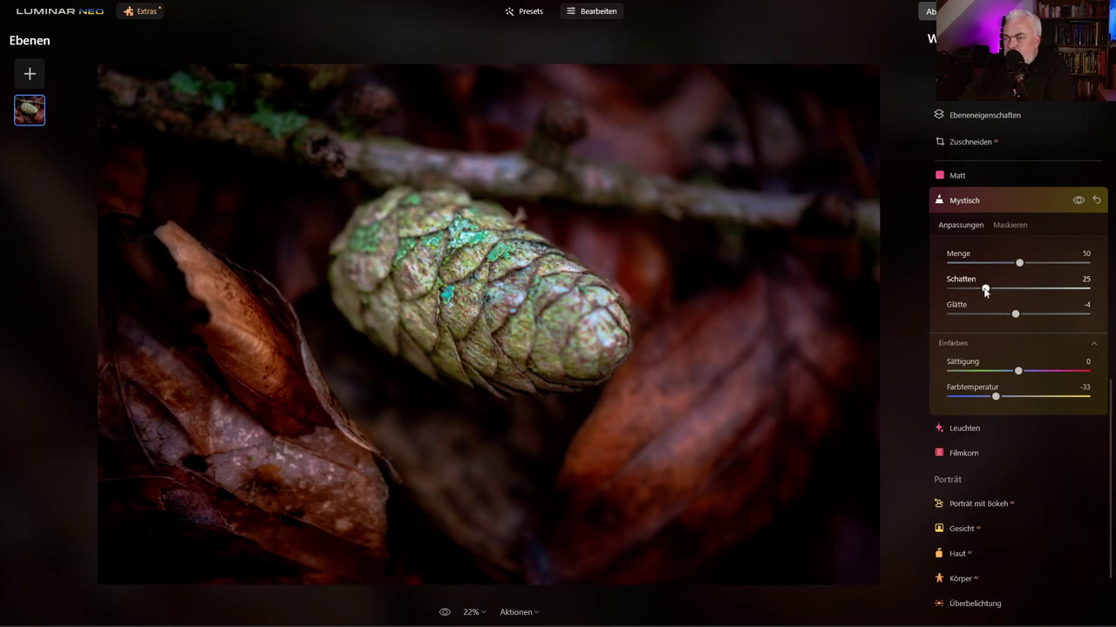
mouse_move(985, 289)
mouse_down()
mouse_move(1012, 292)
mouse_move(1000, 293)
mouse_up()
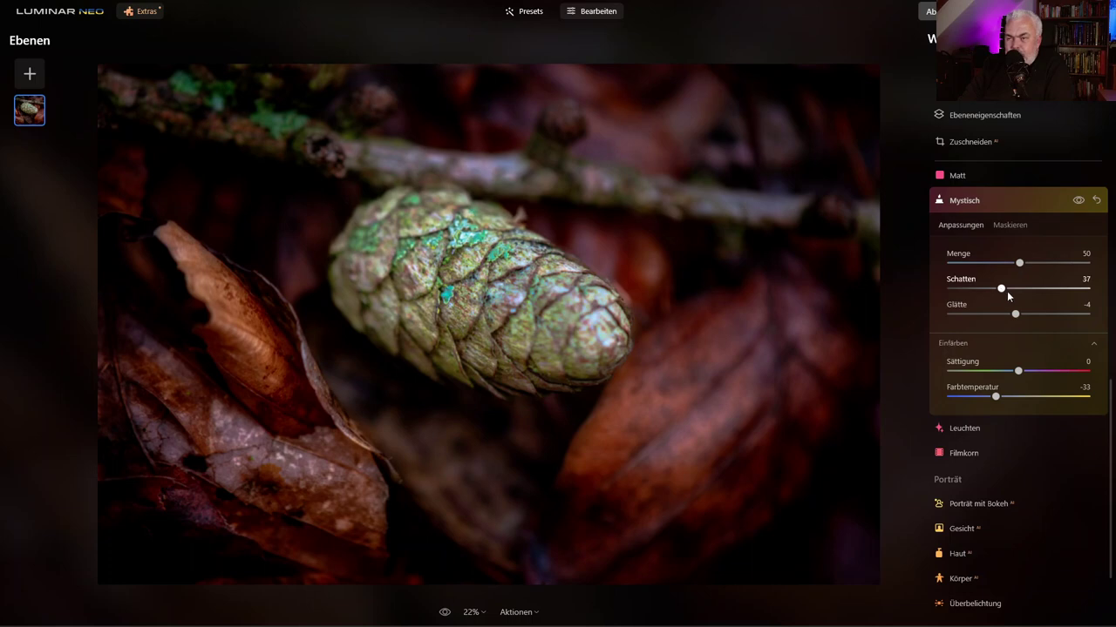
Compare the adjusted Mystisch result on and off, leaving it on, and collapse its panel
click(1078, 201)
click(1078, 202)
click(1078, 201)
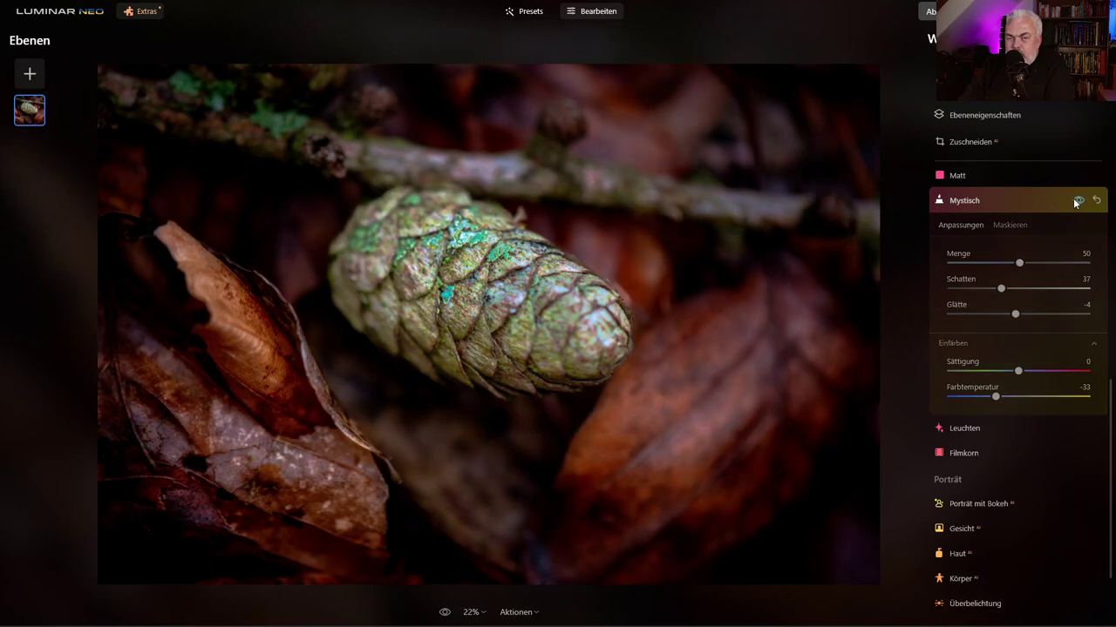
click(1078, 201)
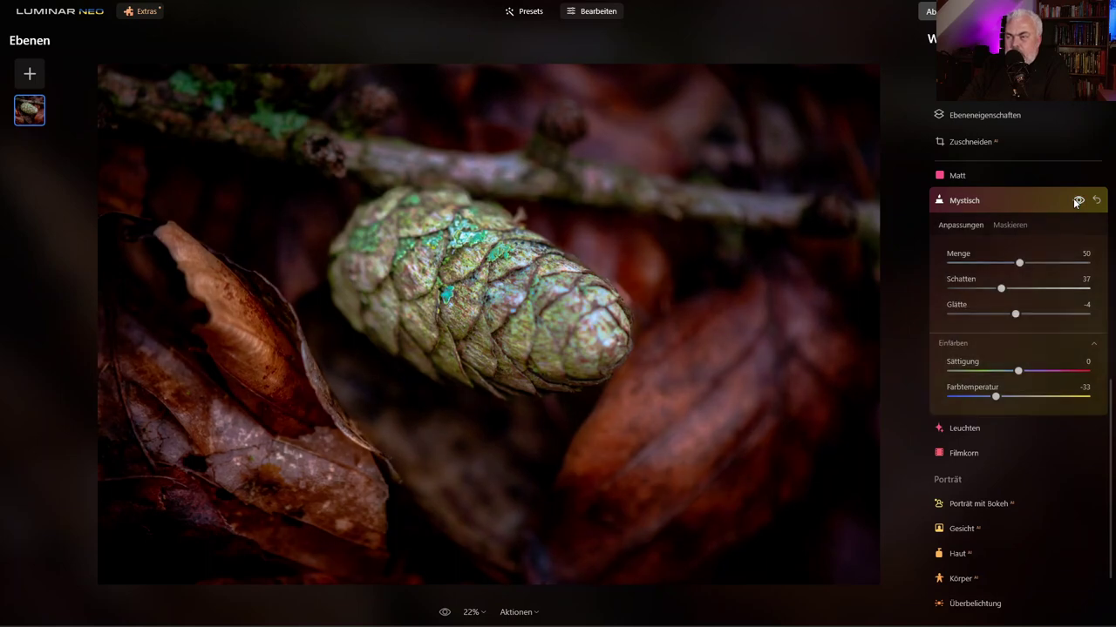
click(1078, 201)
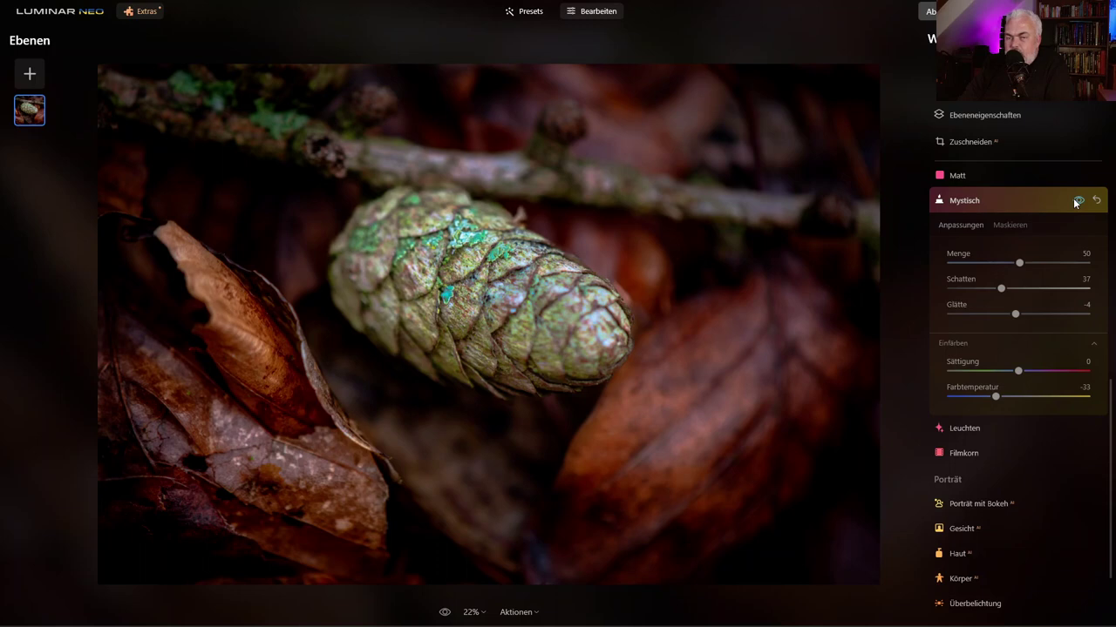
click(1078, 202)
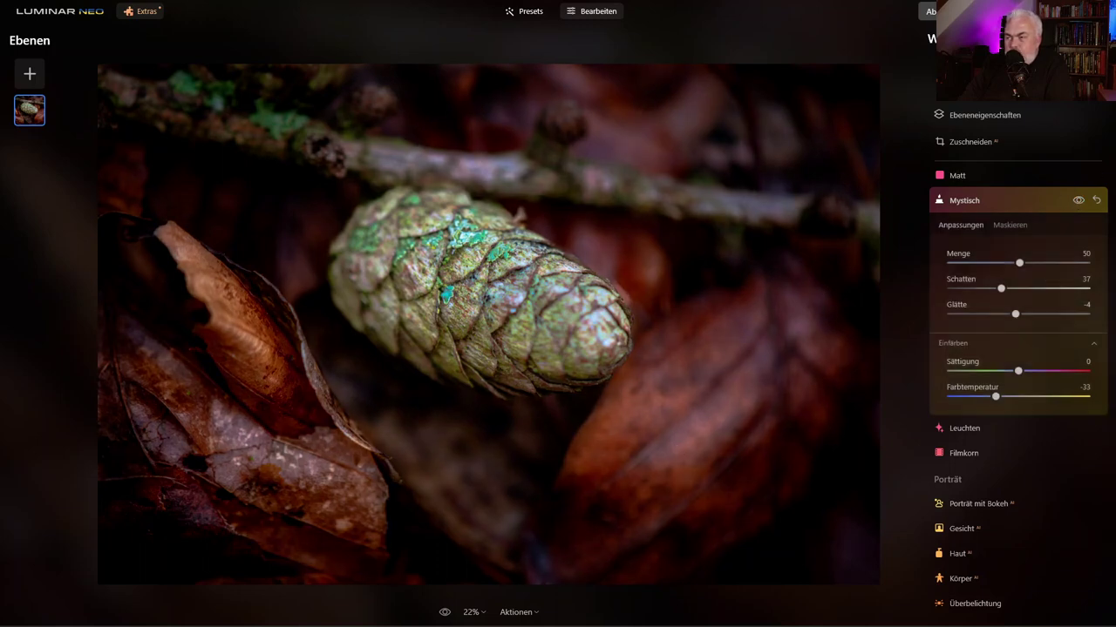
click(1078, 201)
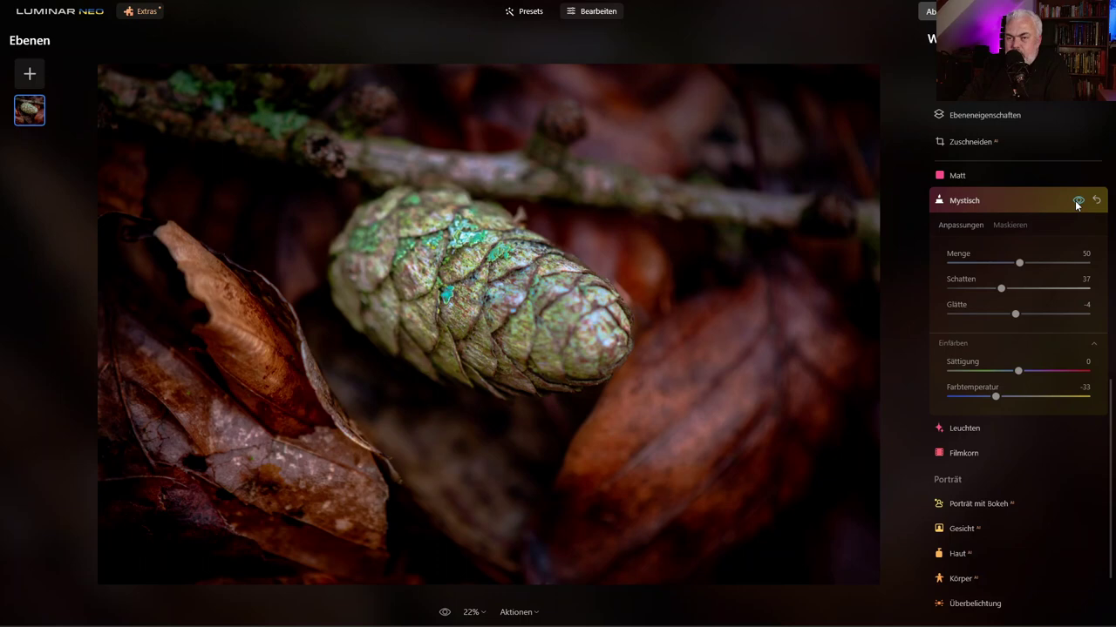
click(1078, 202)
click(1078, 201)
click(1077, 202)
click(1077, 202)
click(1078, 202)
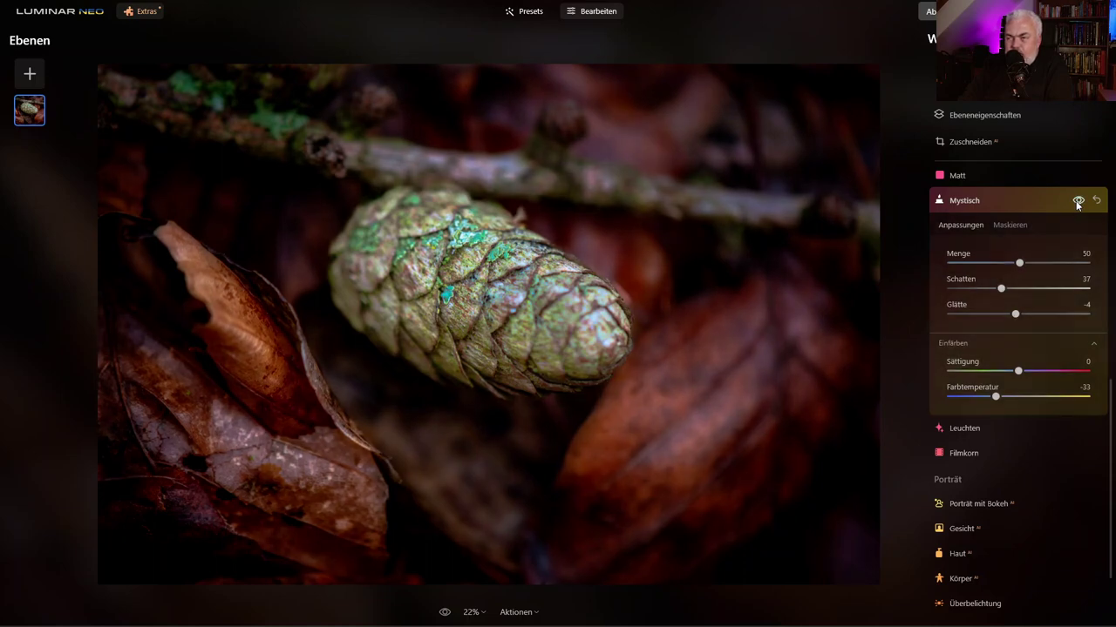
click(1077, 202)
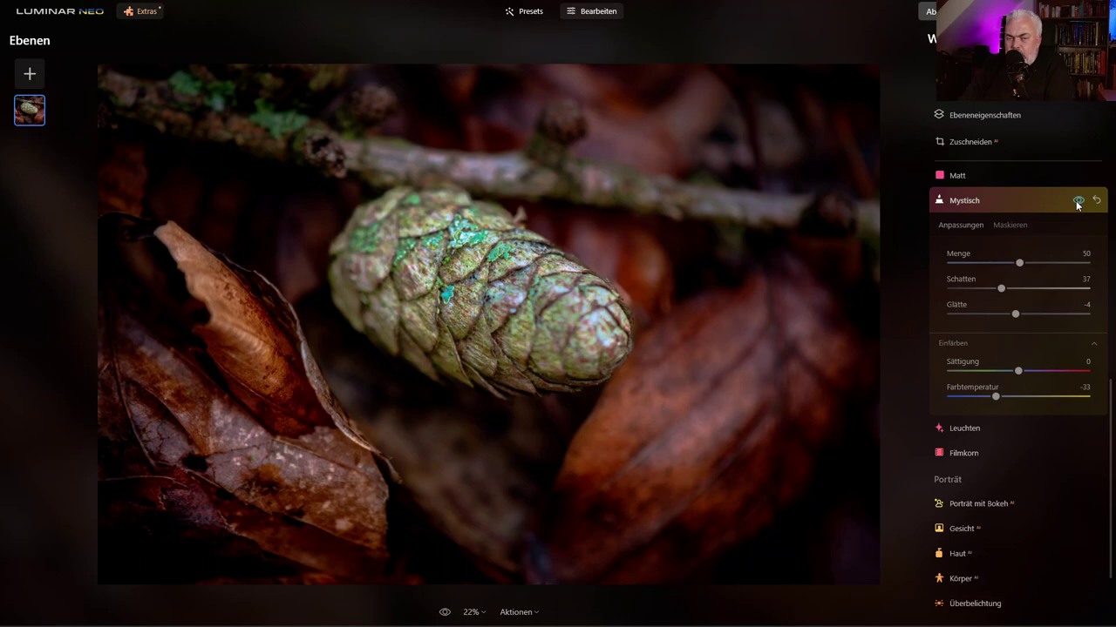
click(1077, 202)
click(1078, 202)
click(1077, 201)
click(1078, 201)
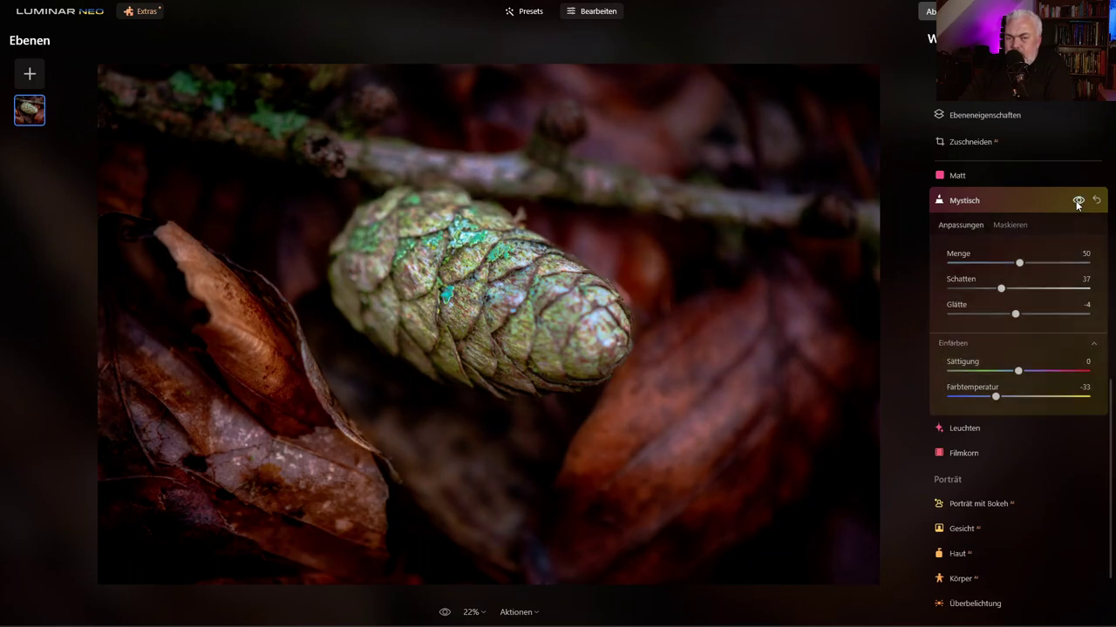
click(1077, 201)
click(1077, 201)
click(1002, 201)
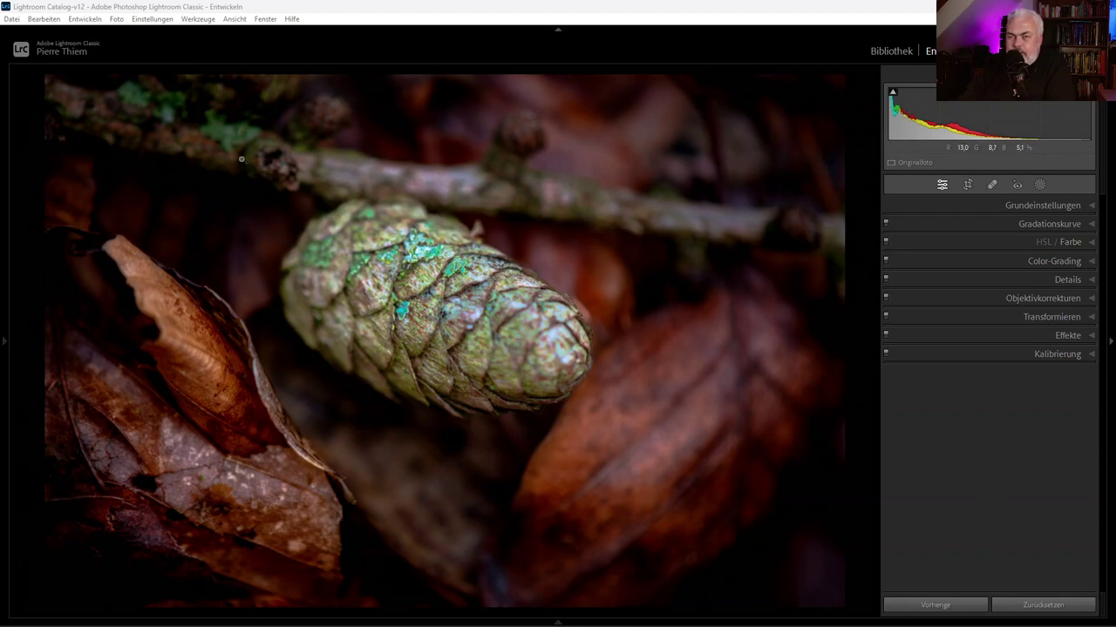
Darken the returned photo's edges with a vignette Amount of about −26
click(1087, 337)
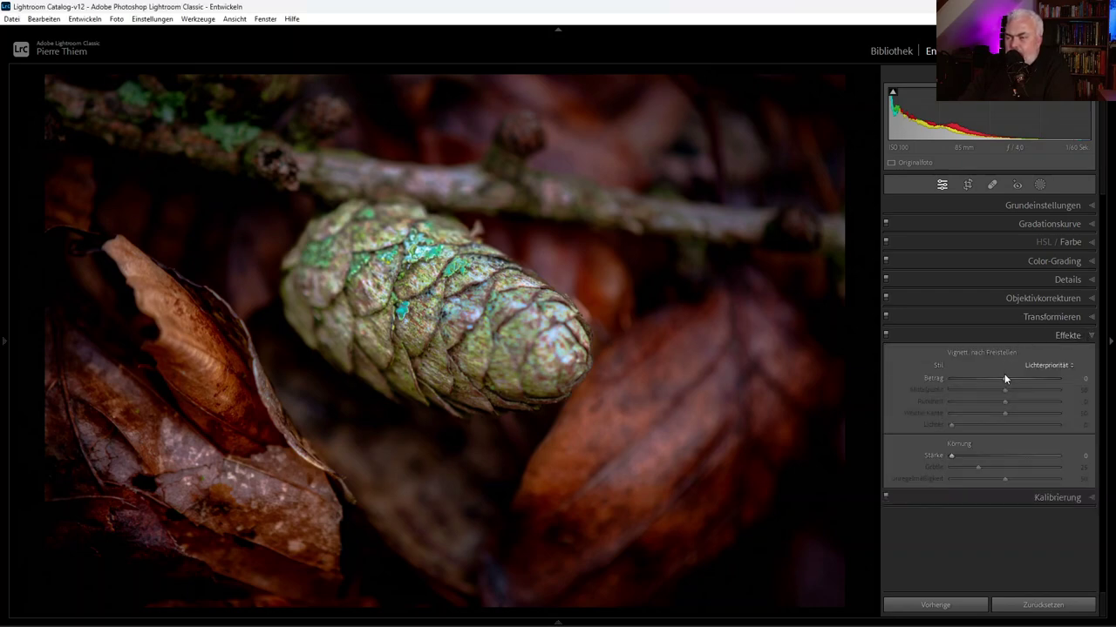
drag(1005, 381, 986, 383)
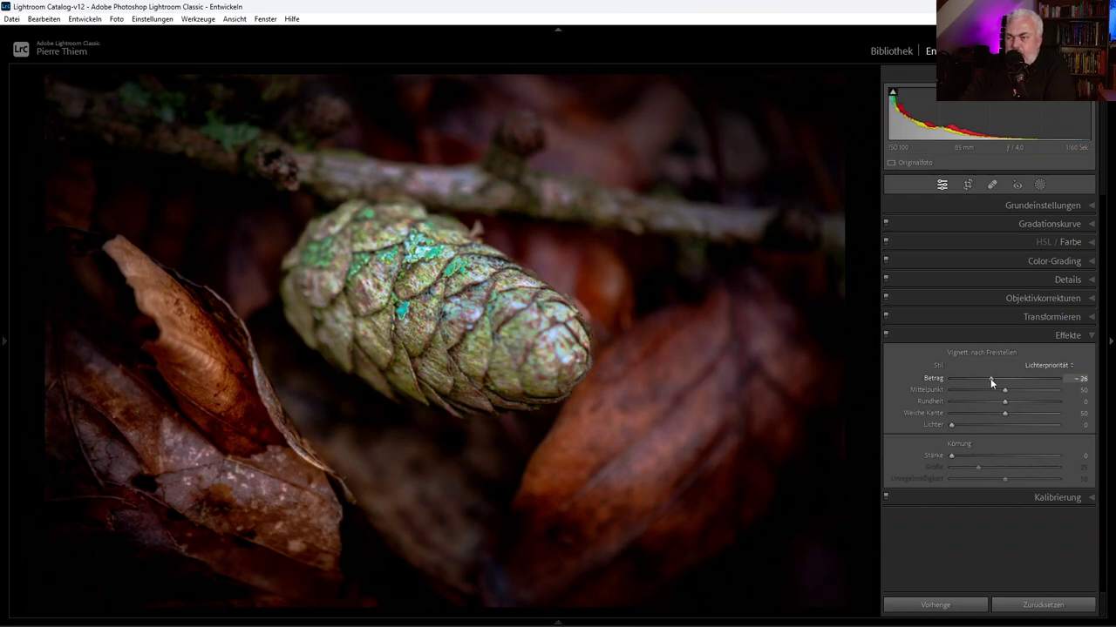
drag(990, 378, 993, 379)
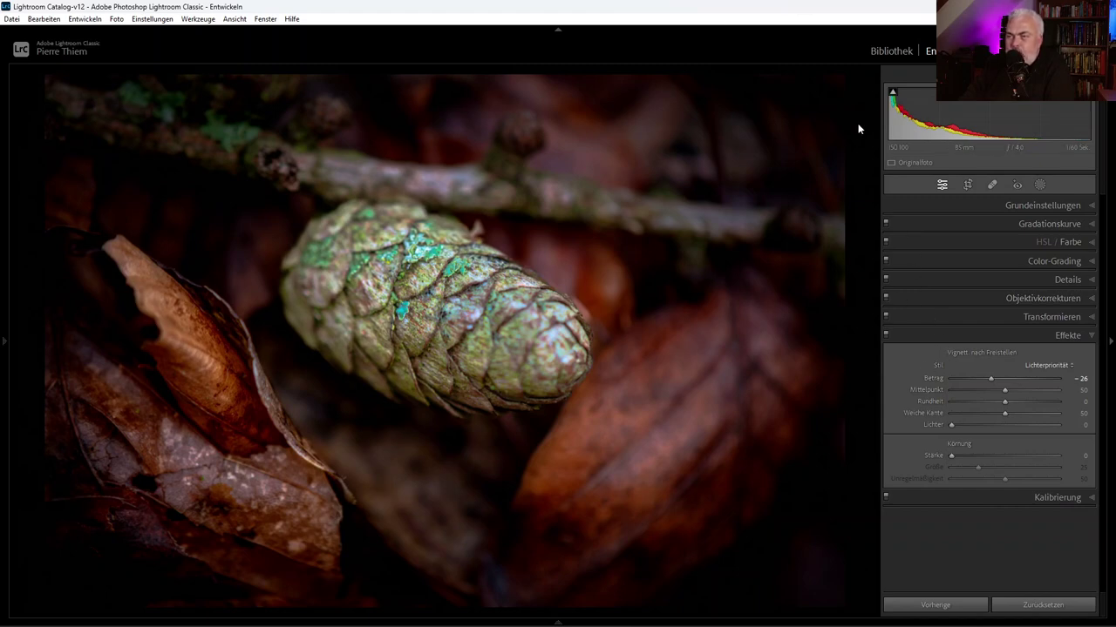
click(1089, 336)
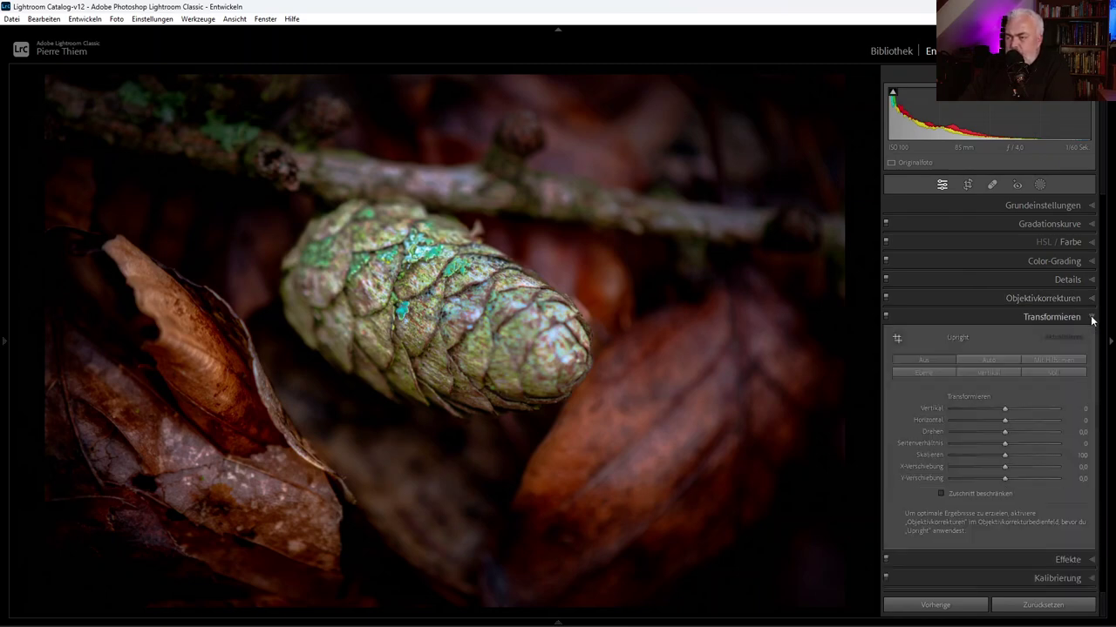
Scale the photo to 99 in Transform so a thin white border frames it
click(1004, 458)
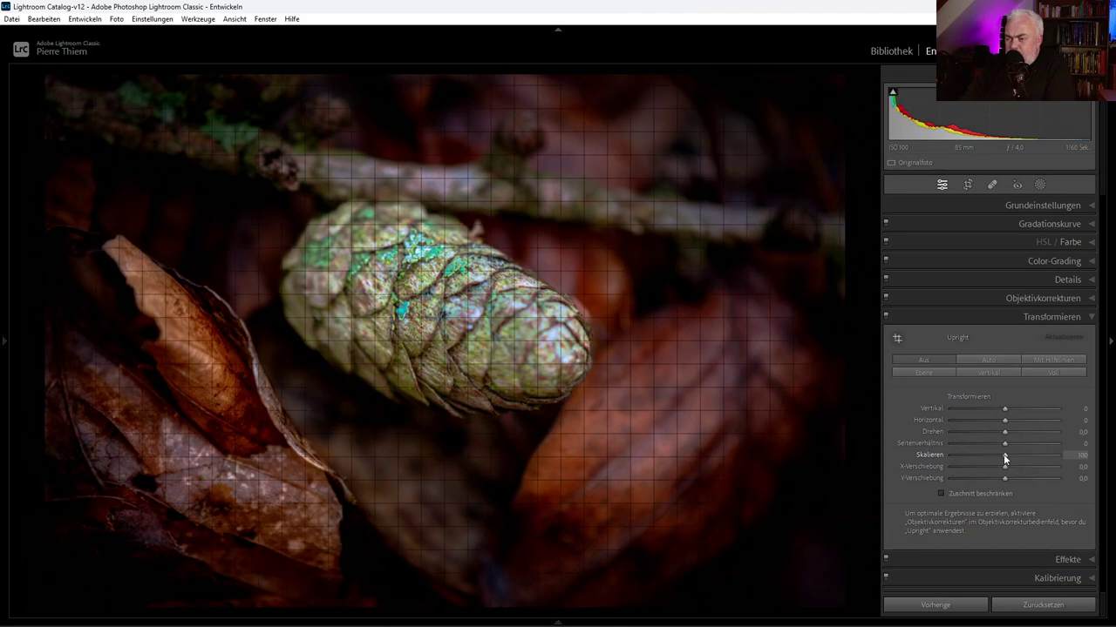
mouse_move(1004, 458)
mouse_down()
mouse_move(1009, 450)
mouse_move(1005, 460)
mouse_up()
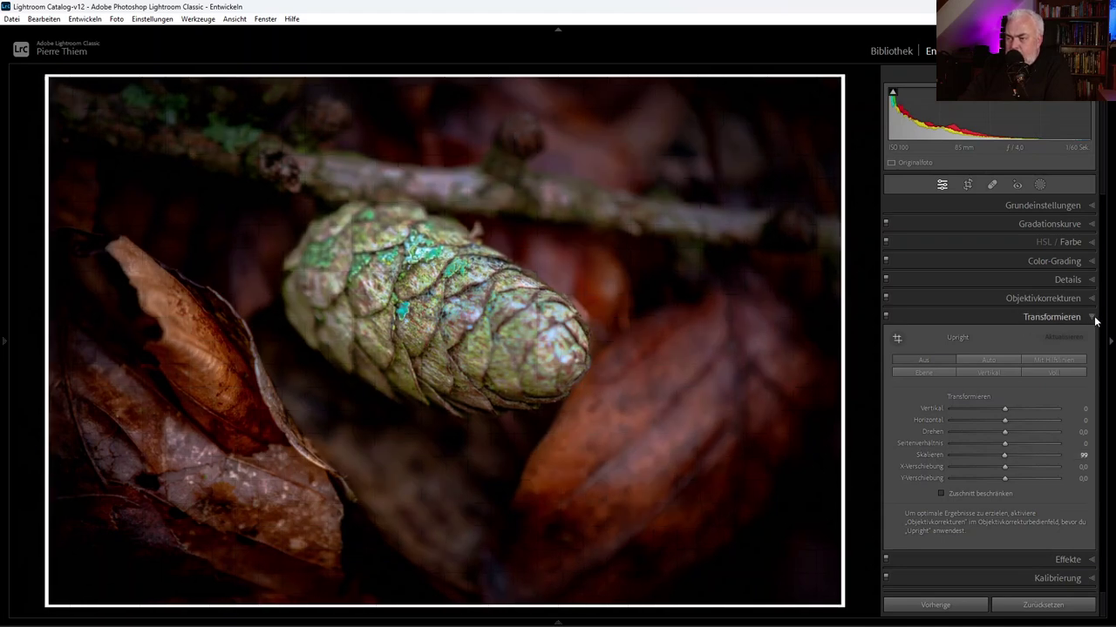
click(1092, 318)
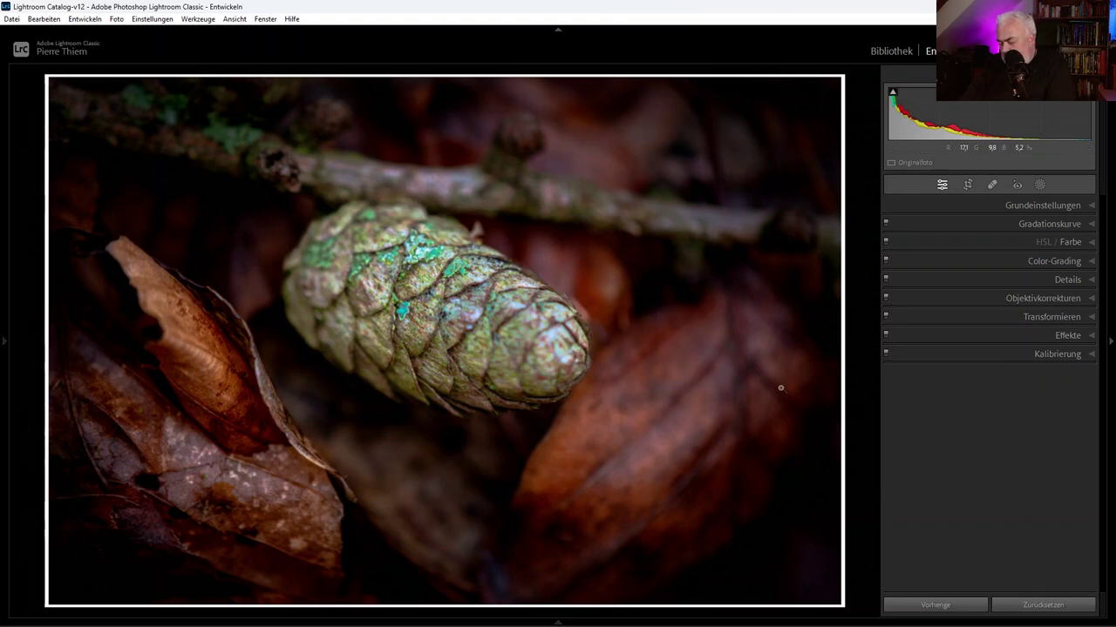
Preview the photo alone against black, then return to the editing view
key(l)
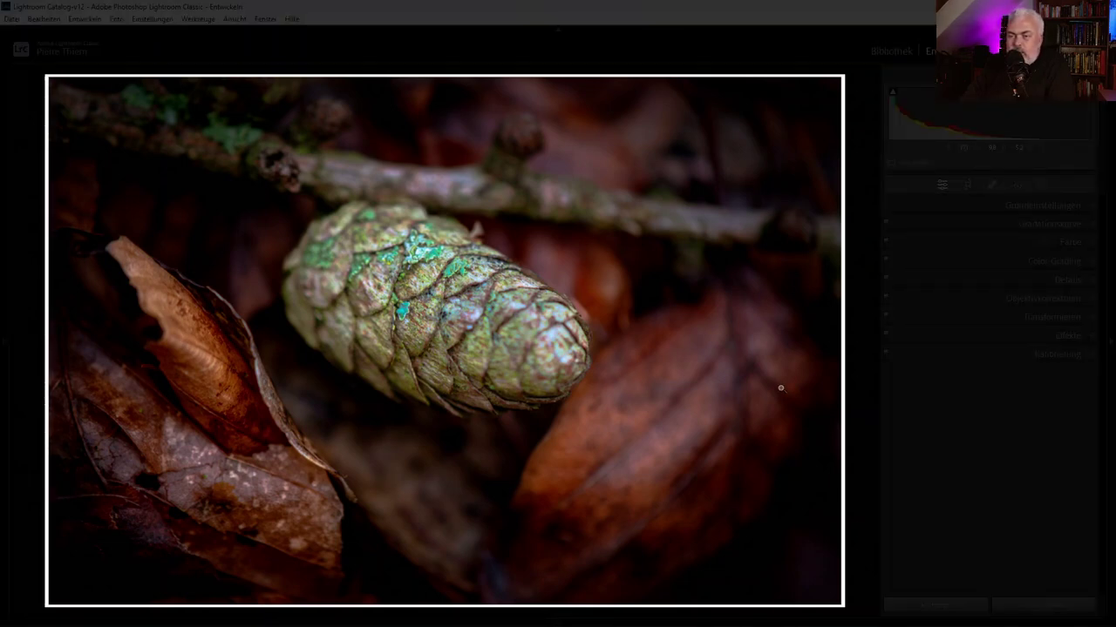
key(l)
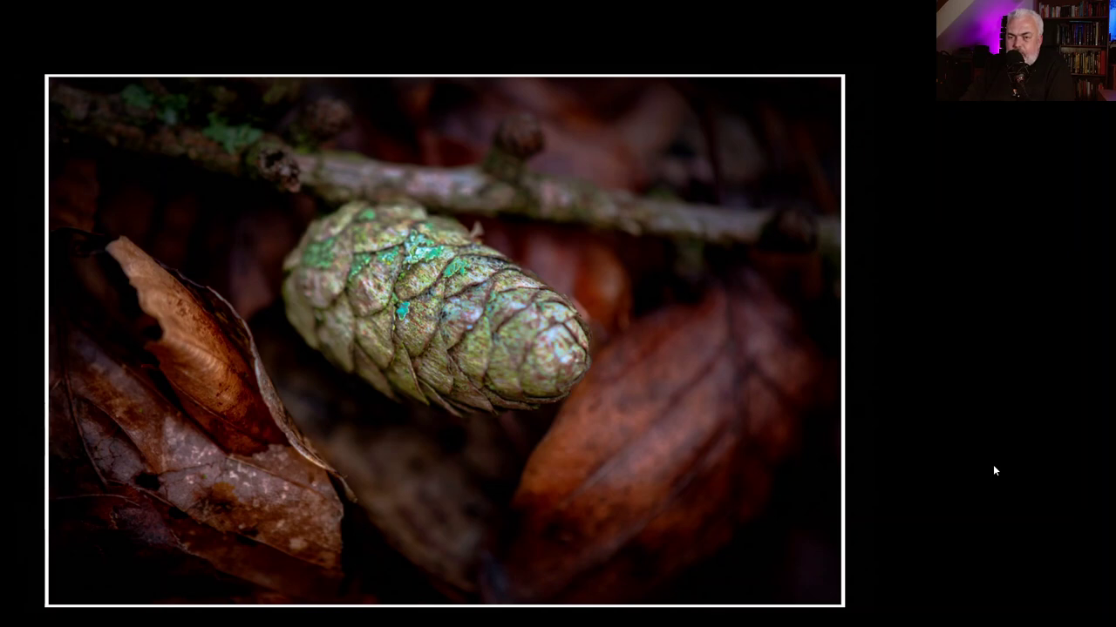
key(l)
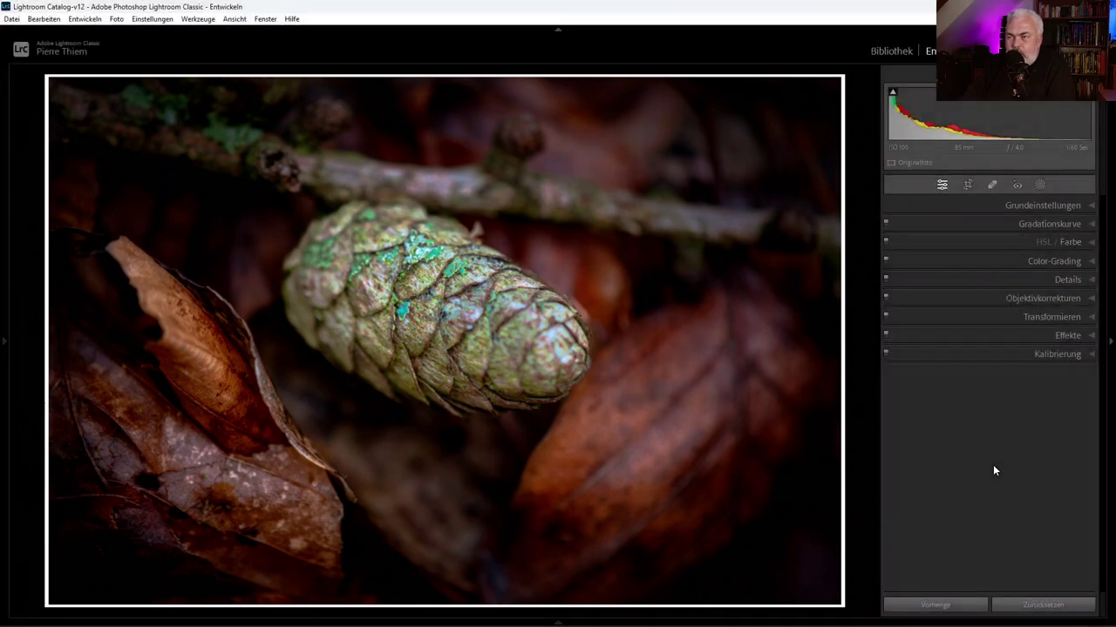
In the Library, step to DSC_0400_LuminarNeo-edit.tif, then switch to Grid view
click(889, 51)
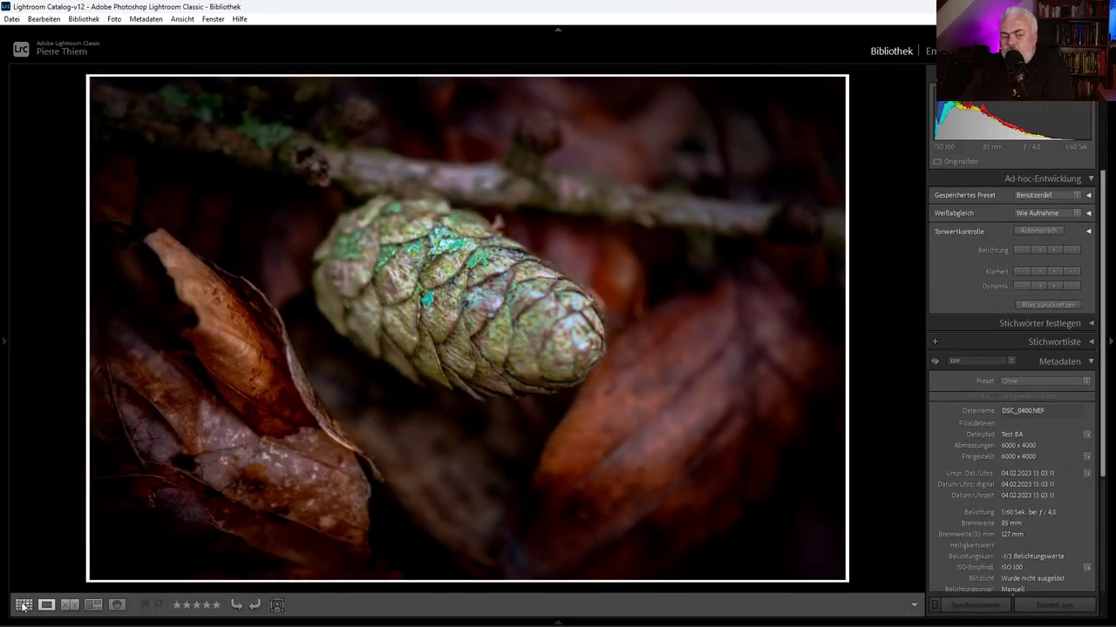
key(Right)
key(g)
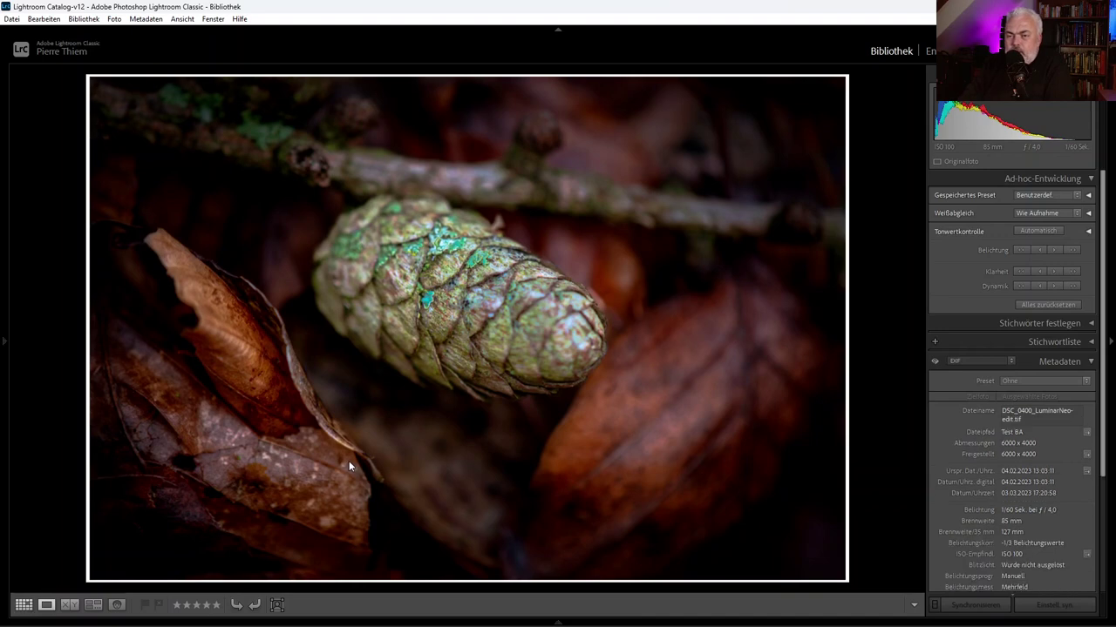